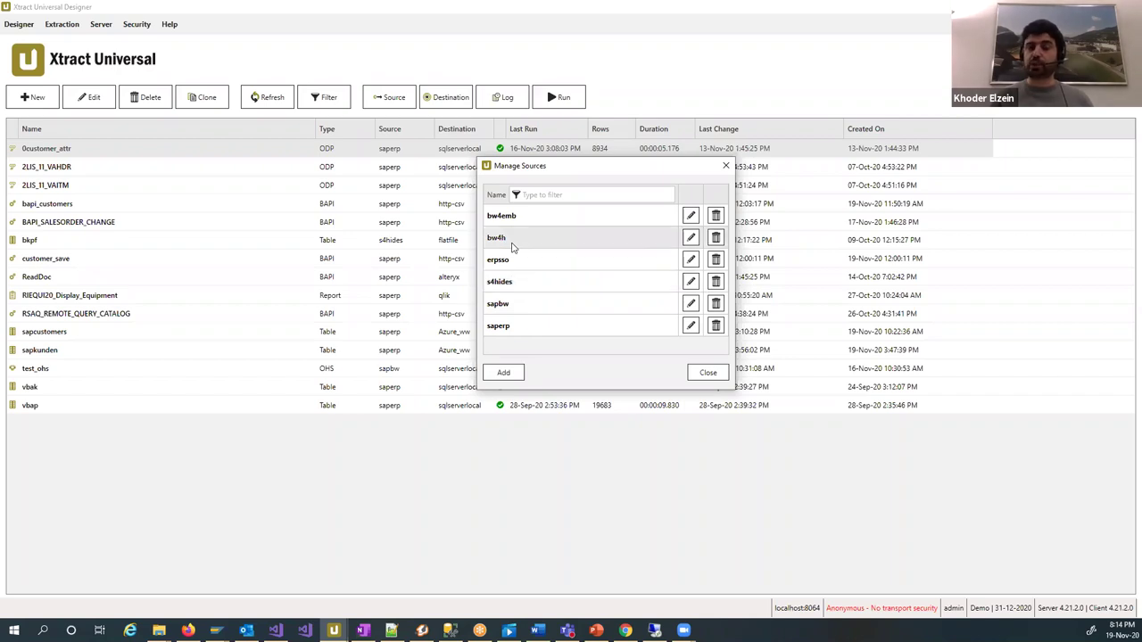
View the blank settings form for adding a new SAP source and close it without saving
click(503, 372)
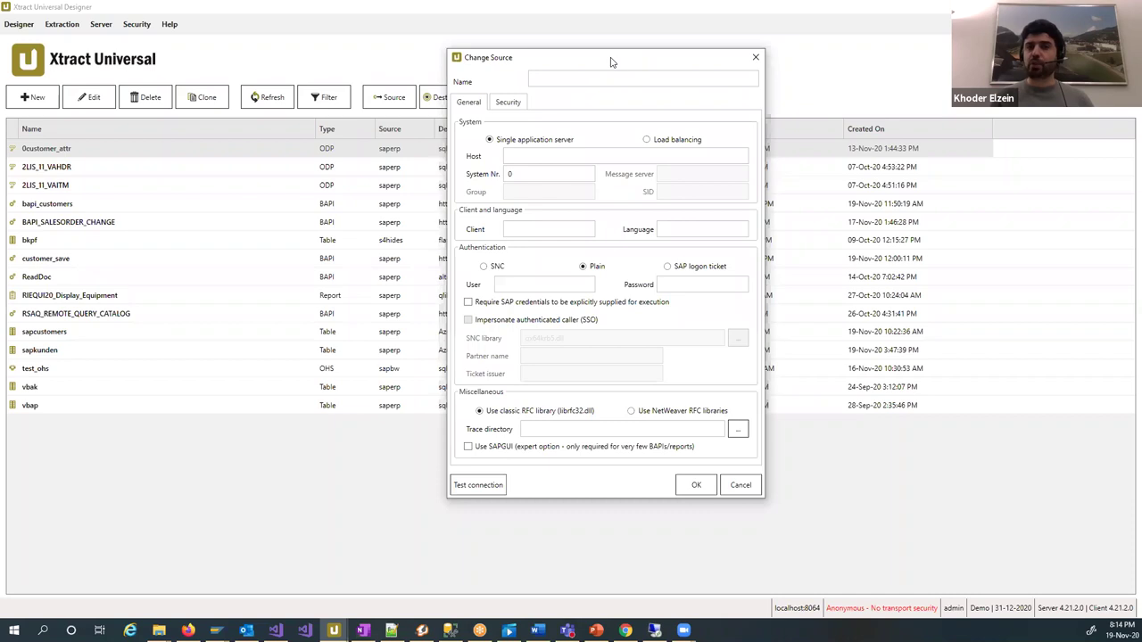
drag(612, 62, 849, 61)
click(990, 487)
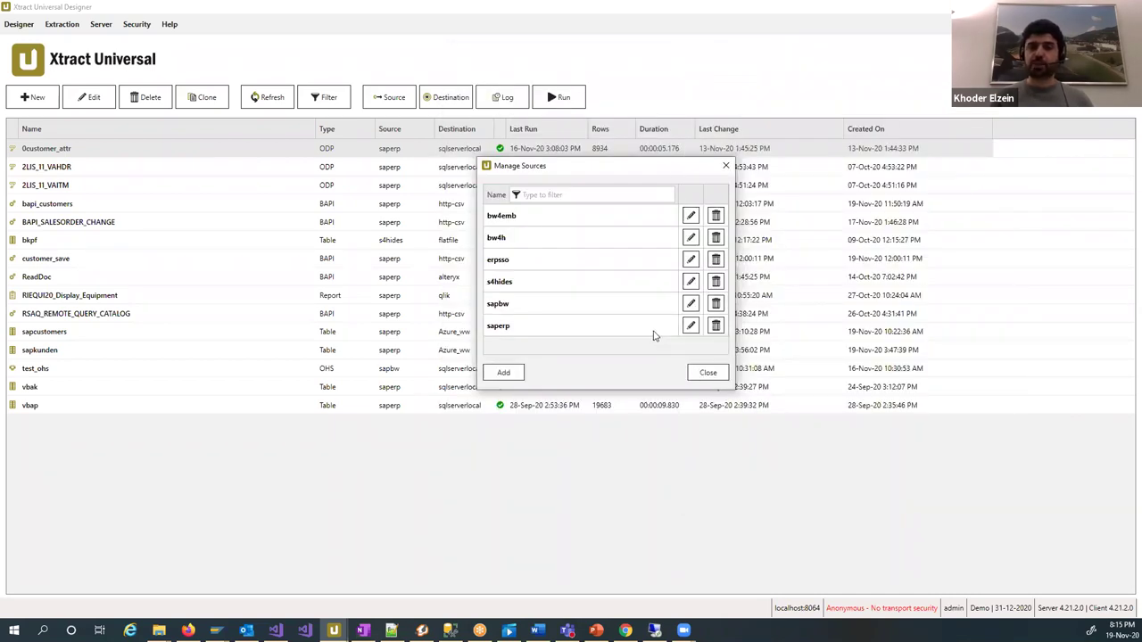
Review the host and user settings of the saperp source, test its connection and accept the settings
click(690, 326)
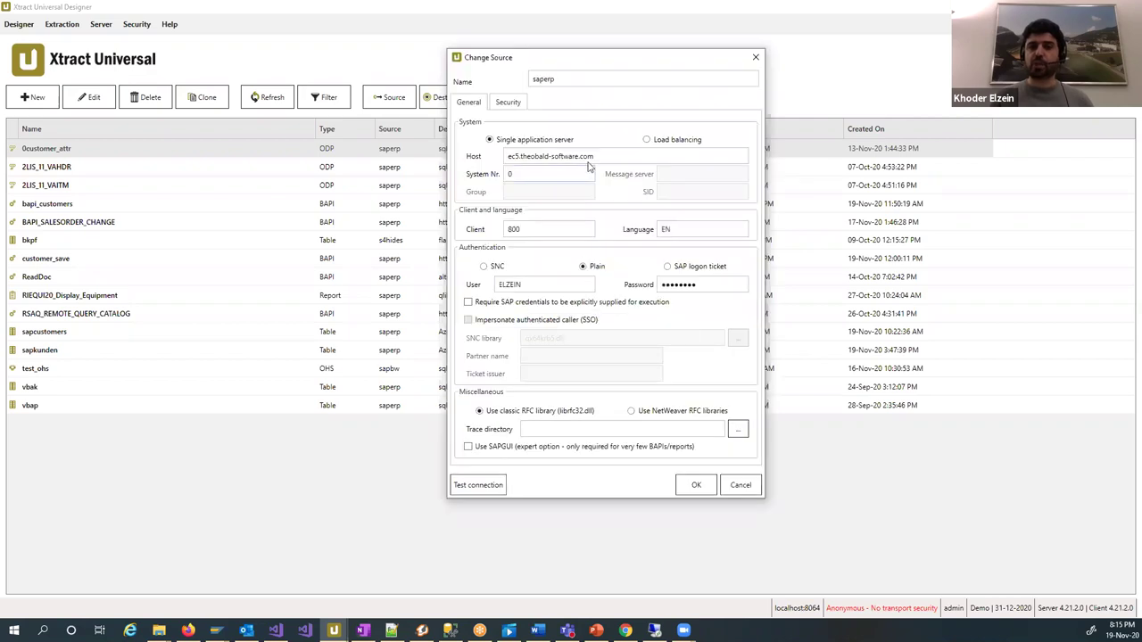
drag(613, 66, 801, 76)
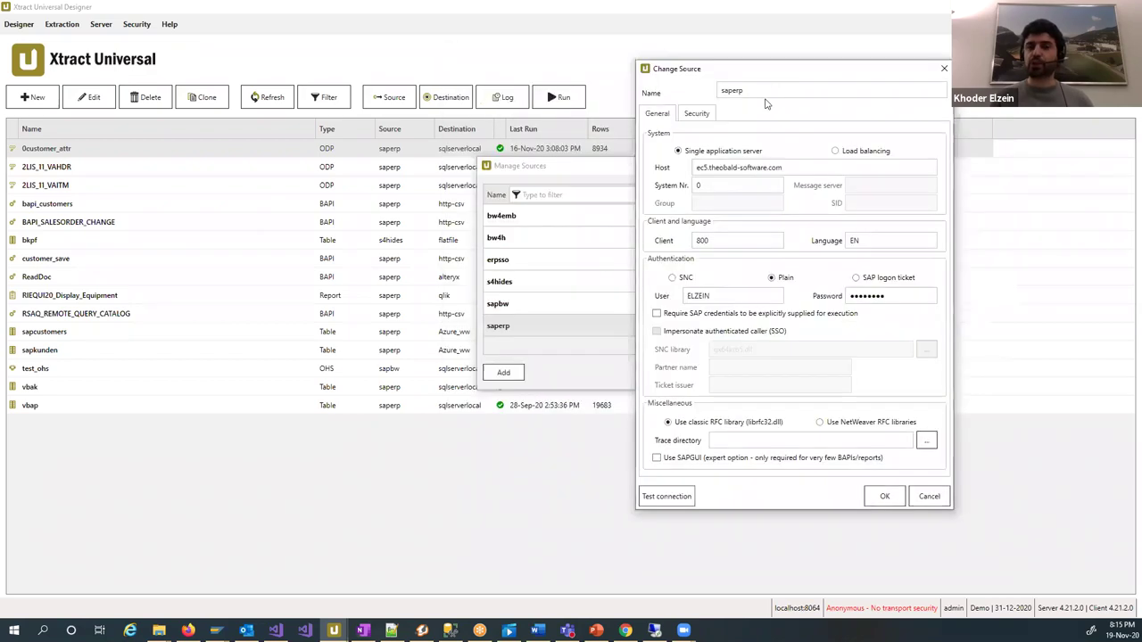
double_click(797, 167)
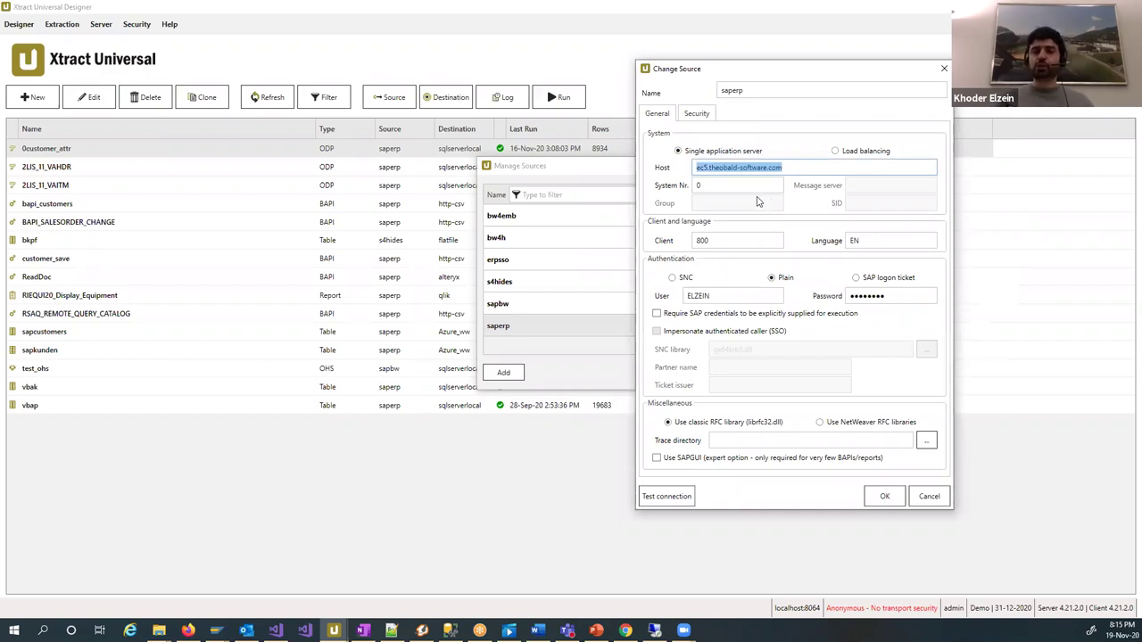
click(737, 295)
double_click(671, 295)
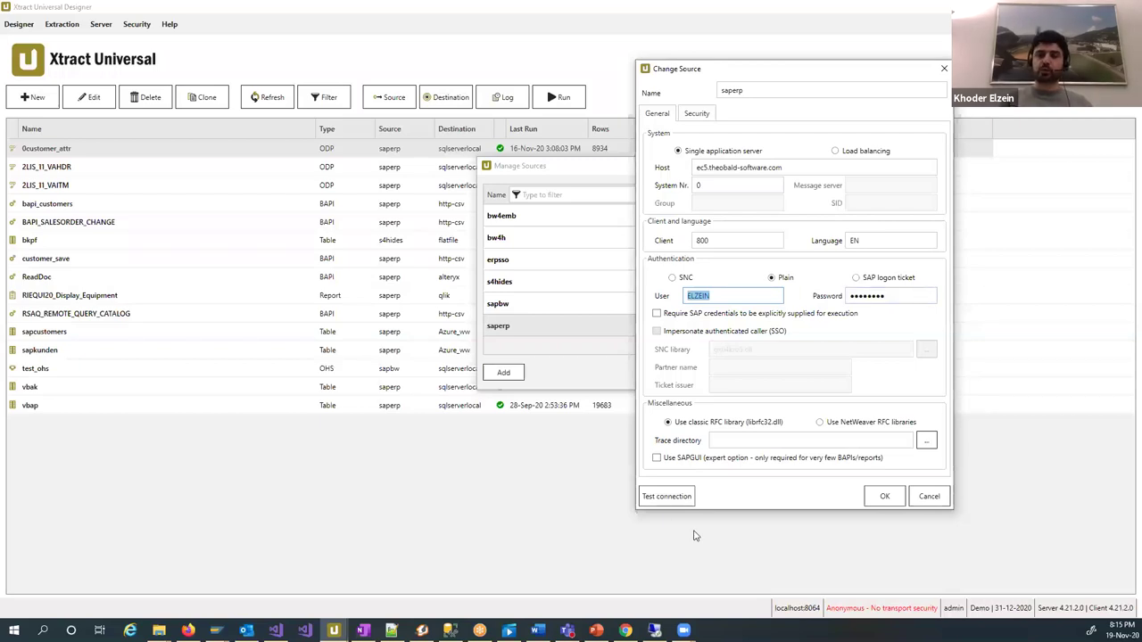
click(667, 496)
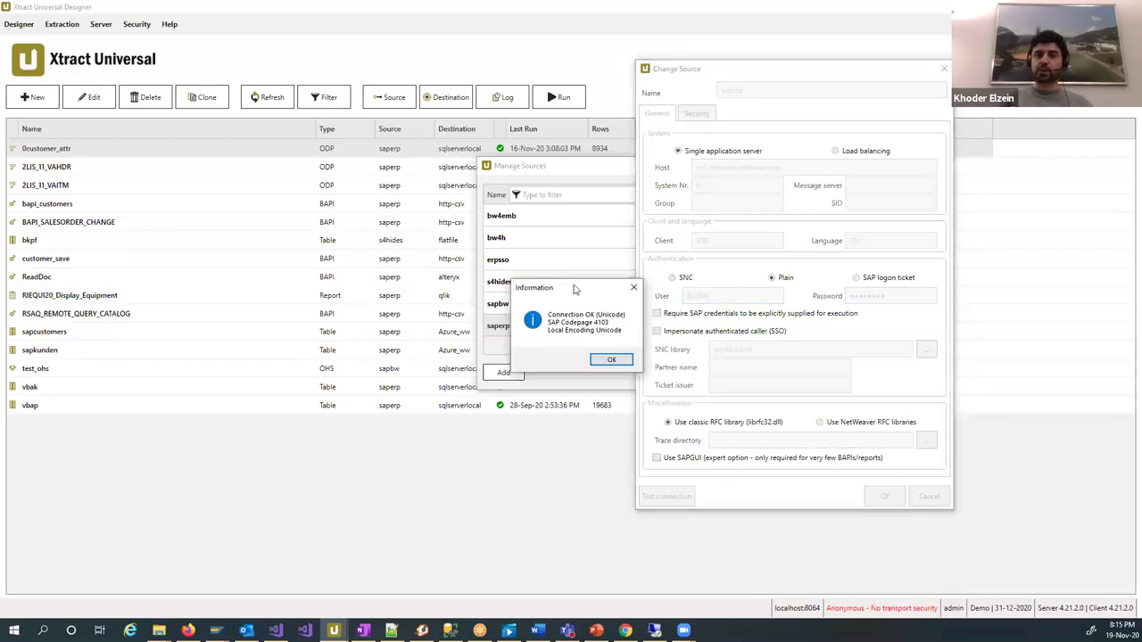
drag(603, 292, 826, 304)
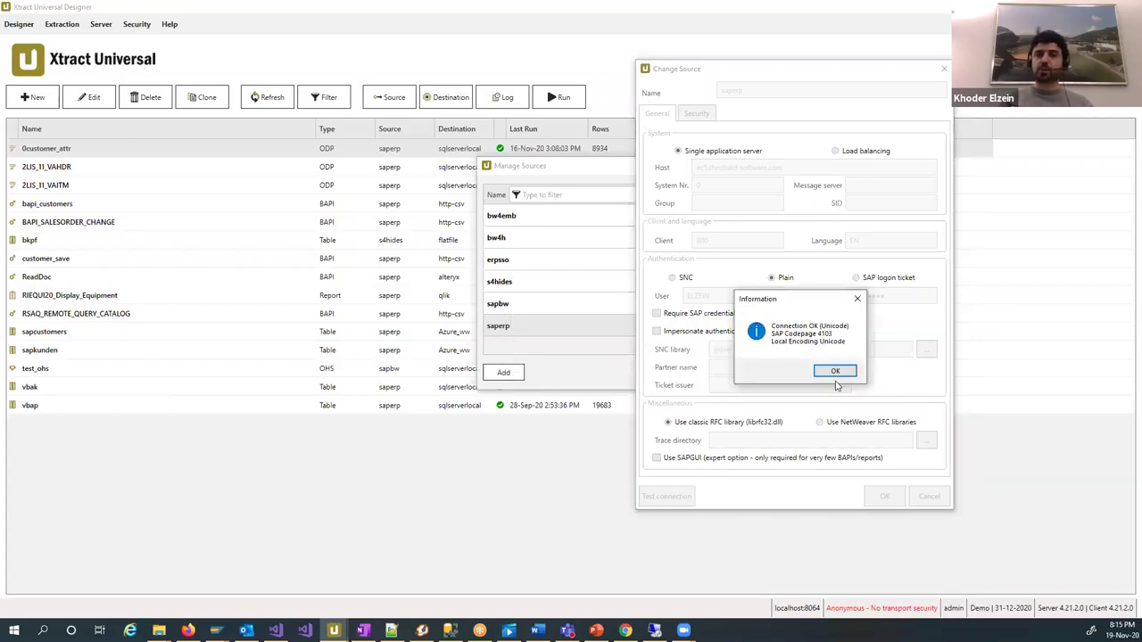
click(834, 373)
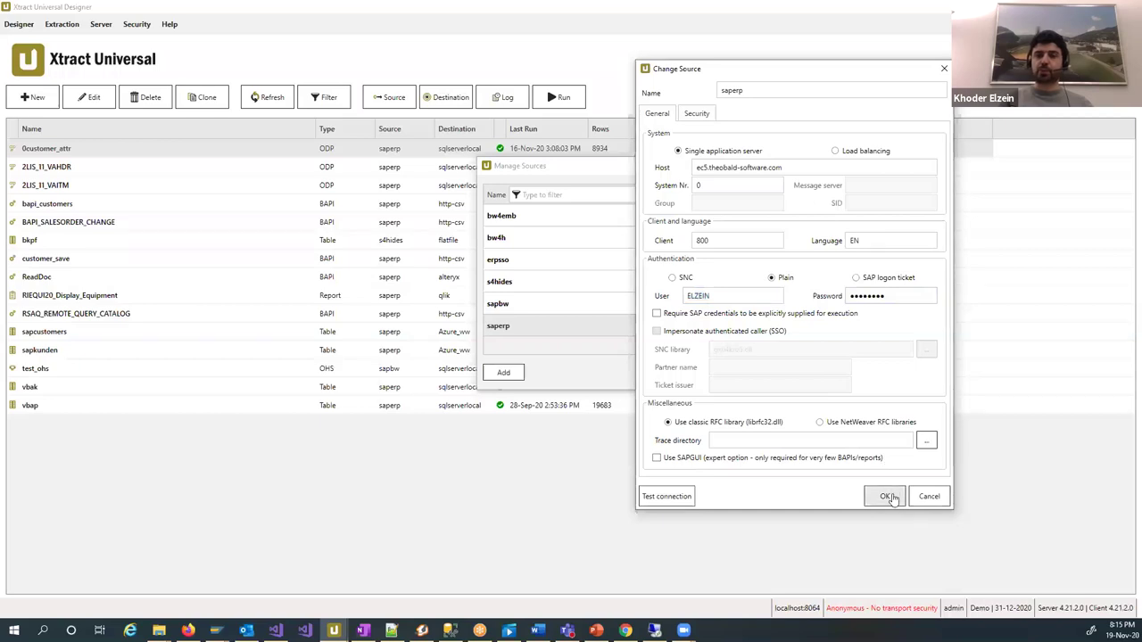
click(884, 496)
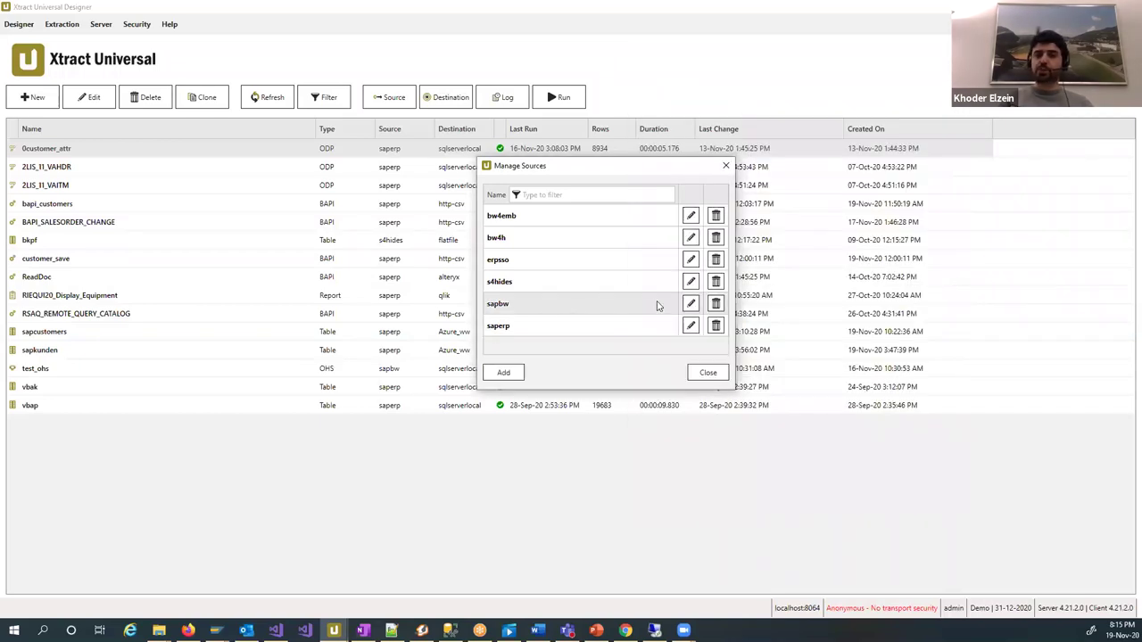
Review the sapbw source's settings, test its connection, accept the settings and close the source management
click(691, 304)
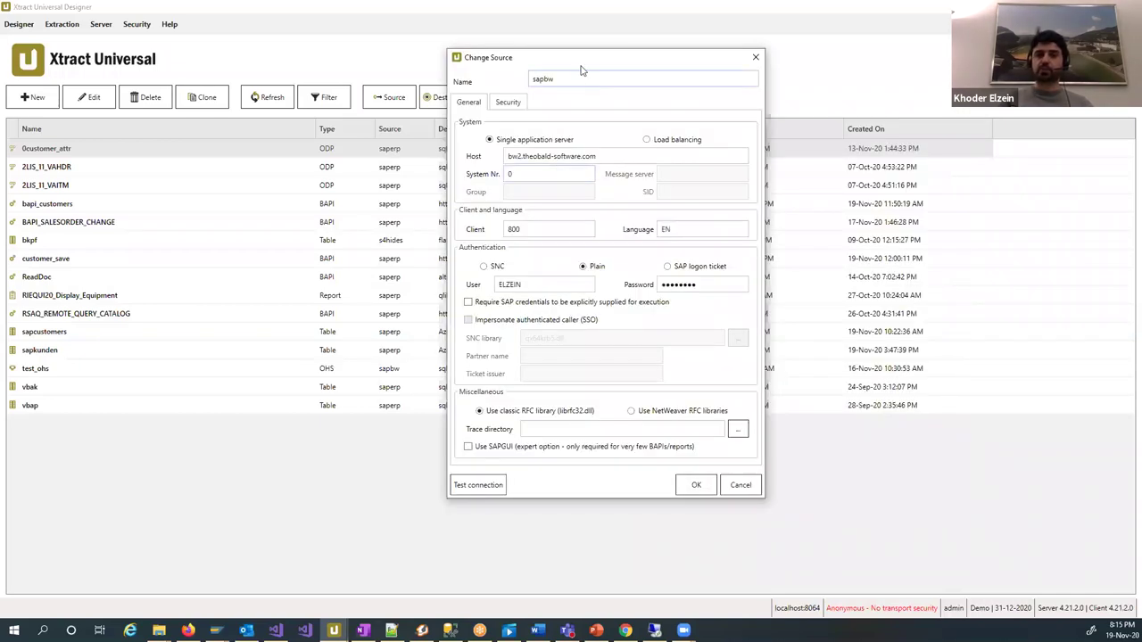
drag(593, 66, 790, 96)
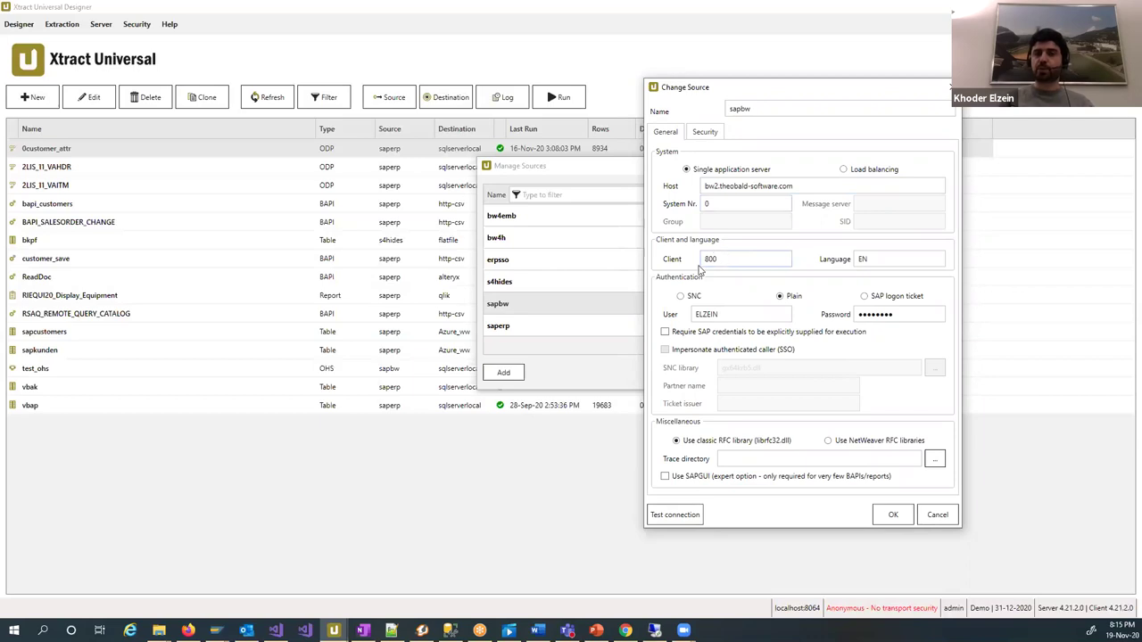
drag(763, 317, 672, 323)
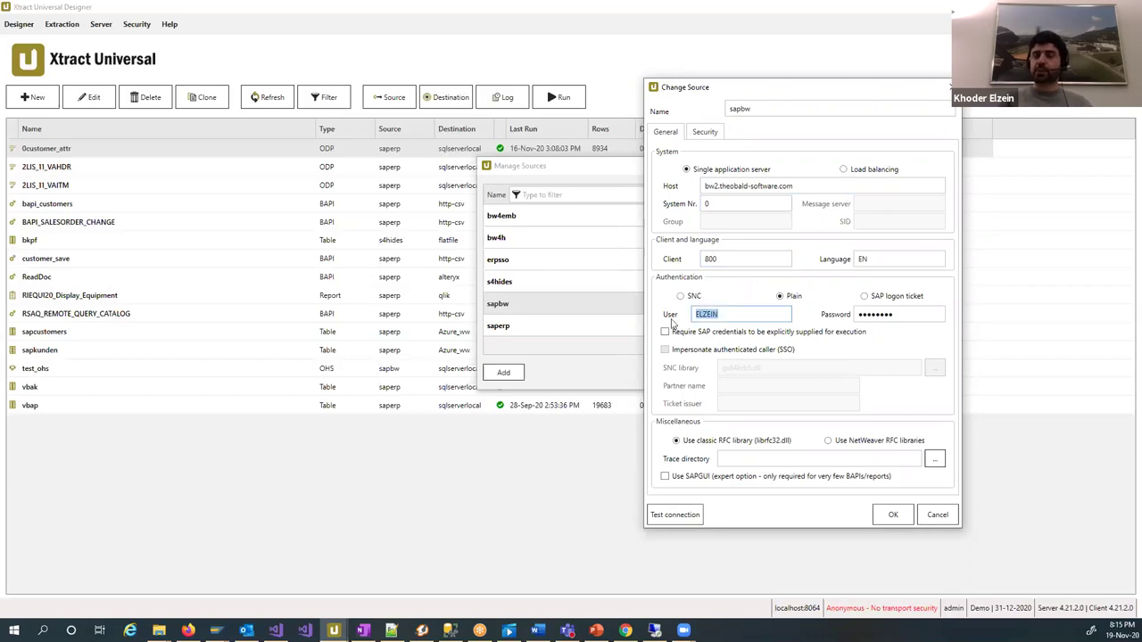
click(676, 522)
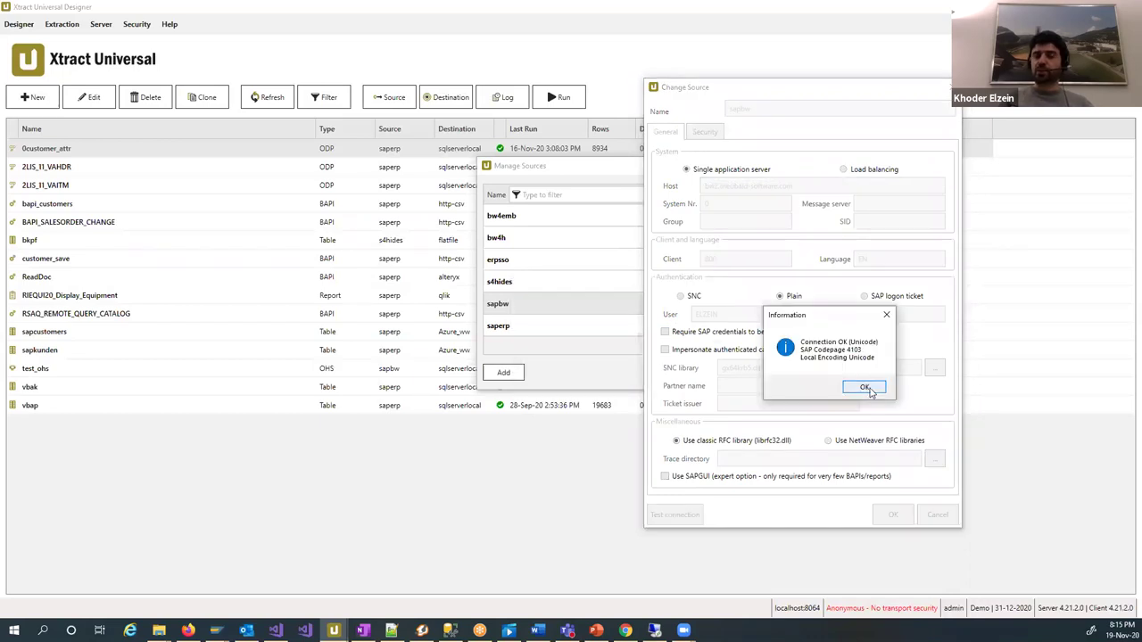
click(864, 388)
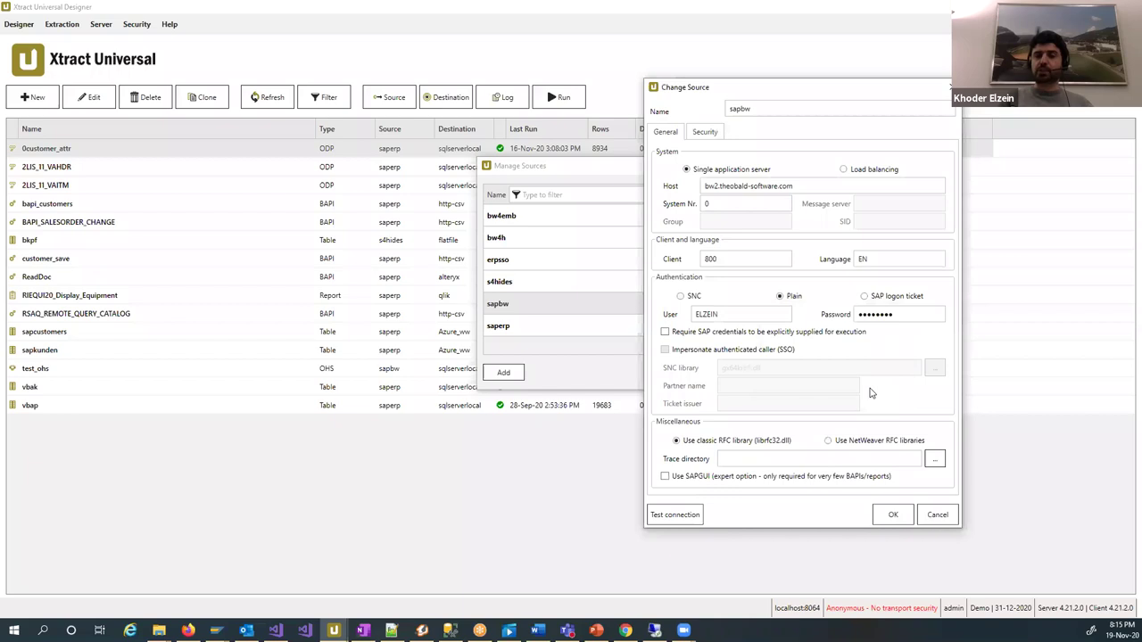
click(883, 515)
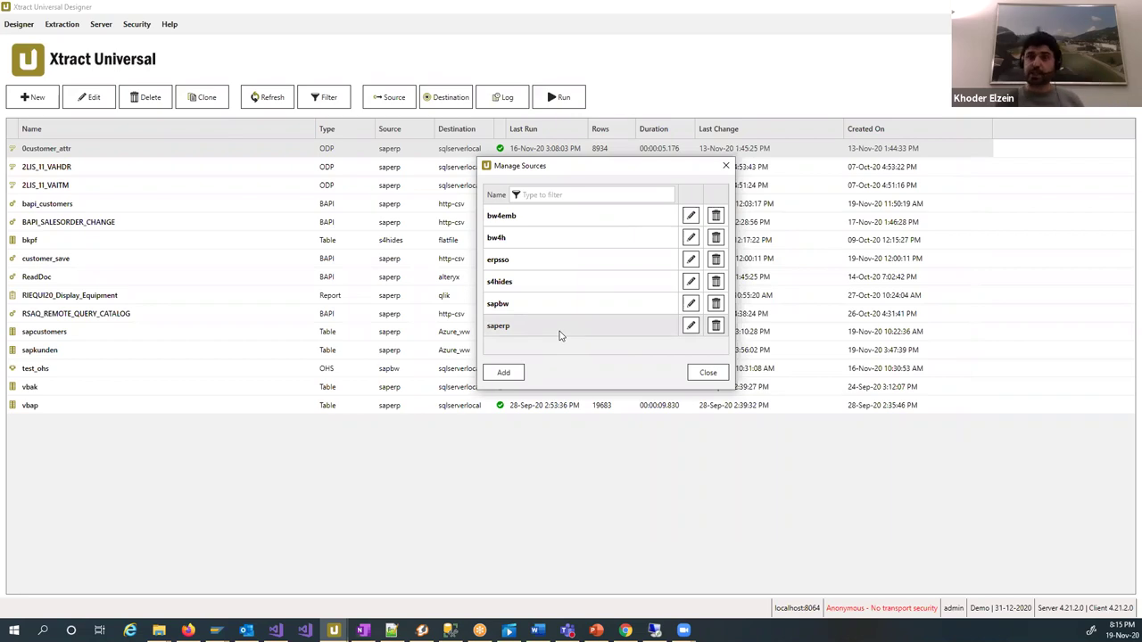
click(707, 372)
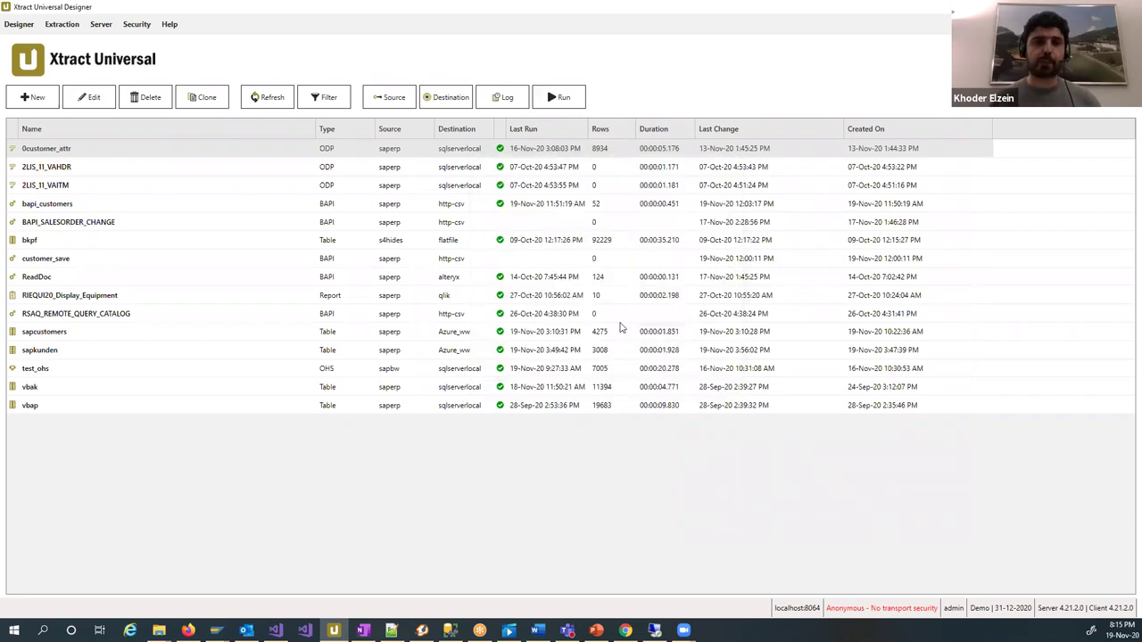
Try to create an SAP Table or View extraction named sapcustomers on the saperp source
click(37, 101)
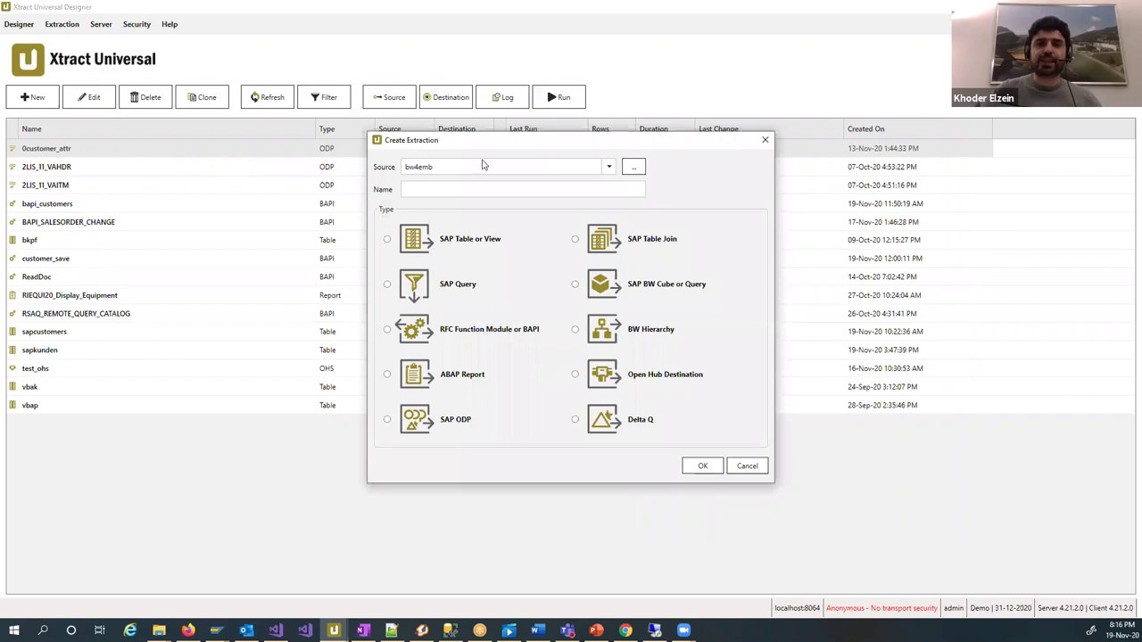
click(654, 181)
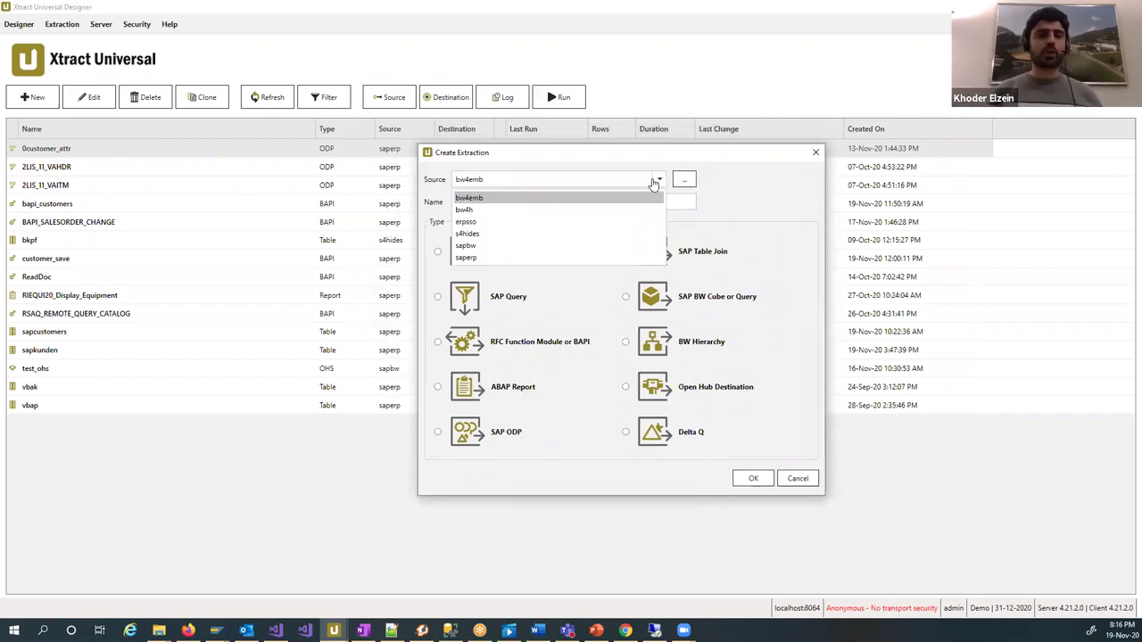
click(525, 270)
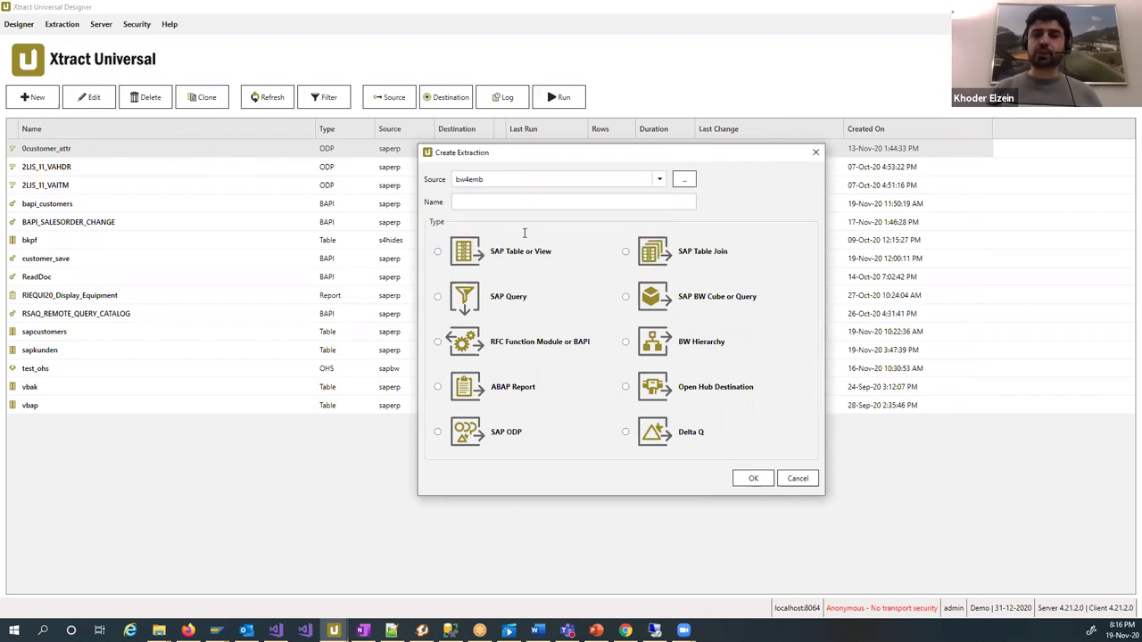
click(489, 188)
click(483, 257)
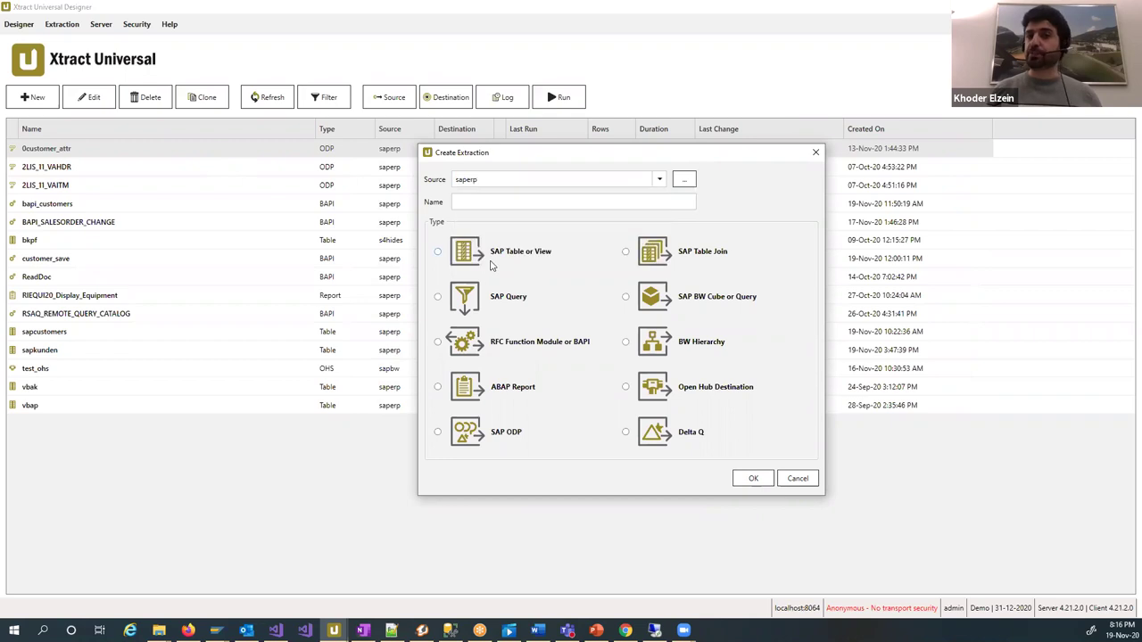
click(497, 204)
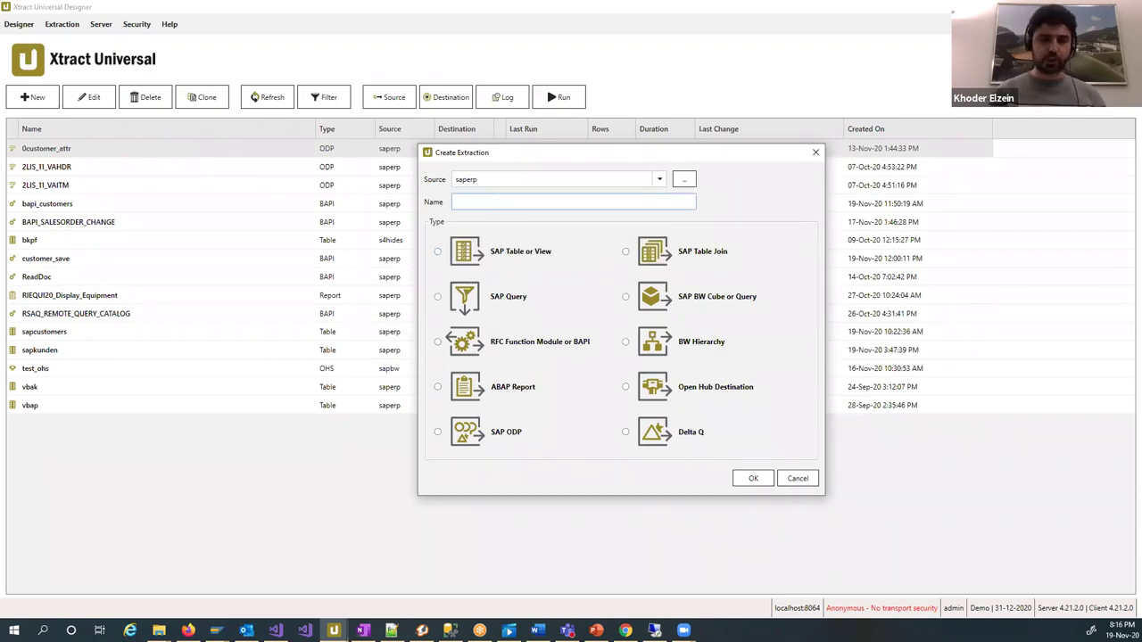
text(sapcustomers)
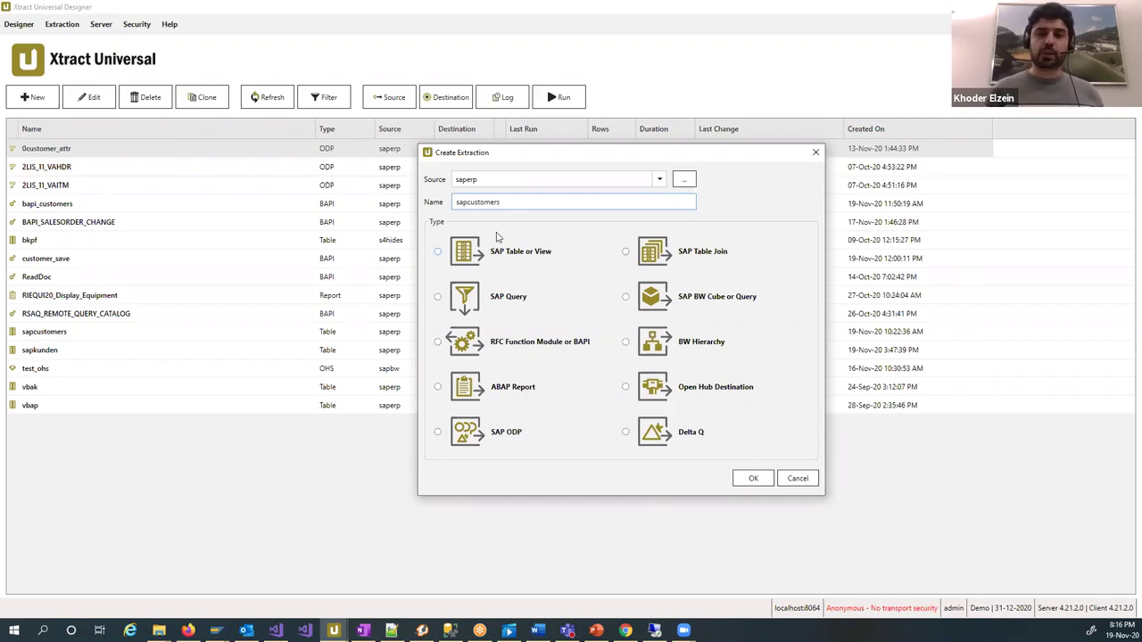
click(442, 261)
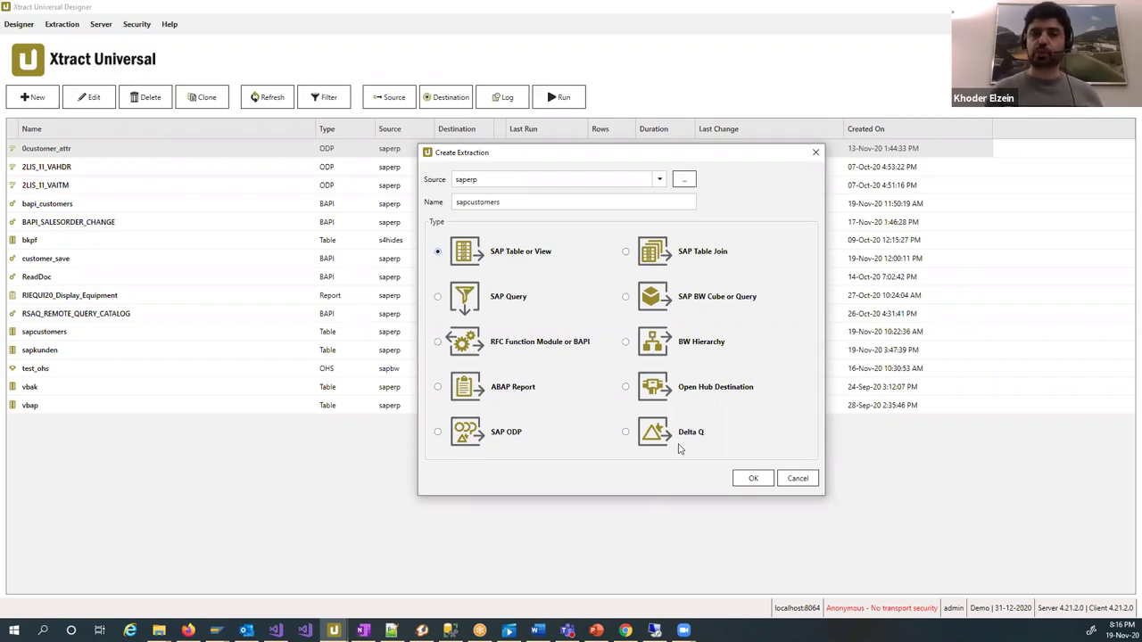
click(753, 479)
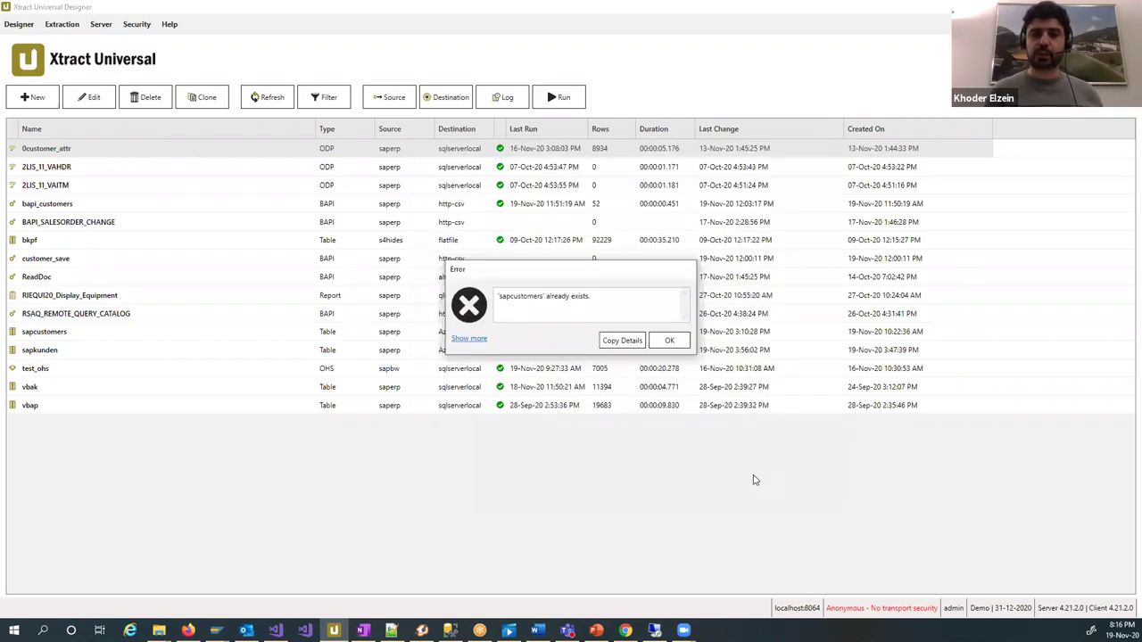
double_click(531, 296)
click(671, 342)
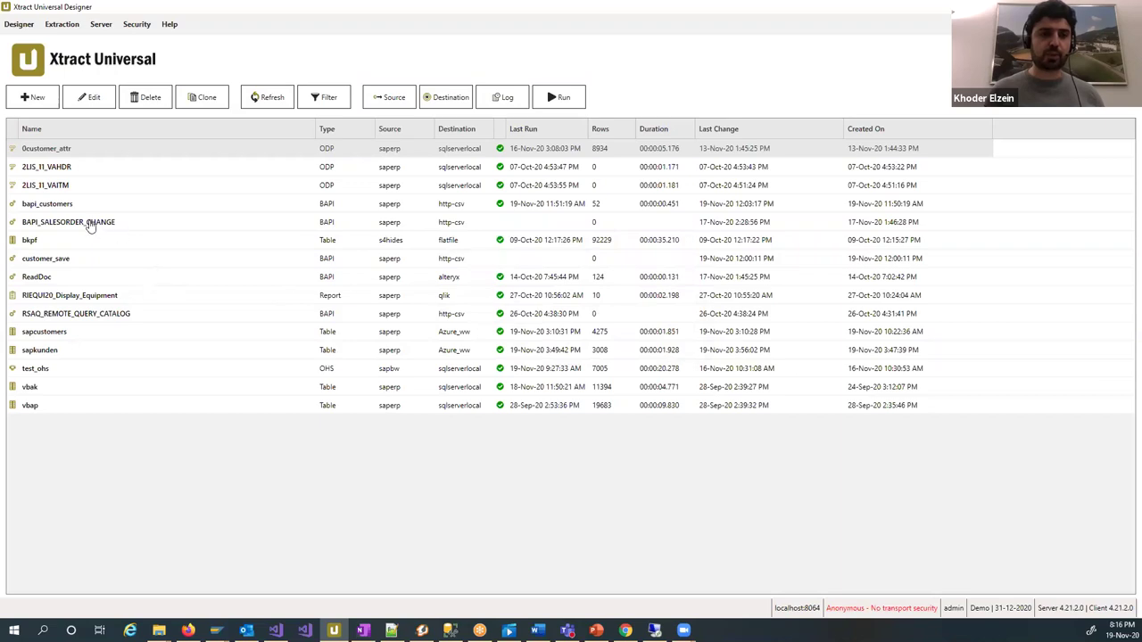
Create an SAP Table or View extraction named sapdemocustomers on the saperp source
click(33, 97)
click(482, 167)
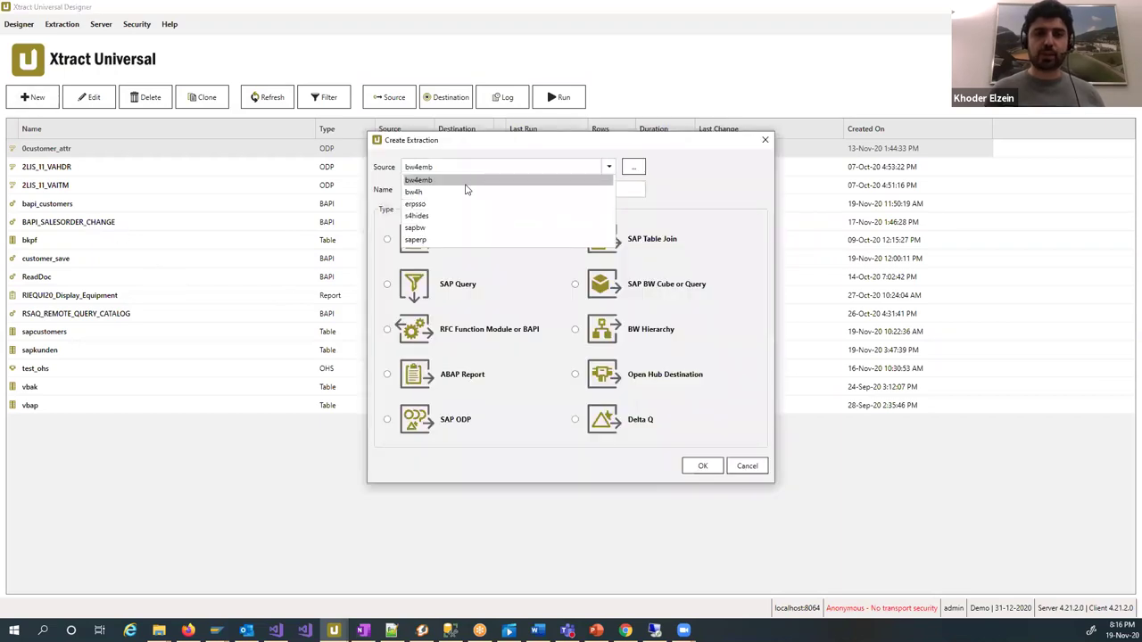
click(425, 241)
click(446, 190)
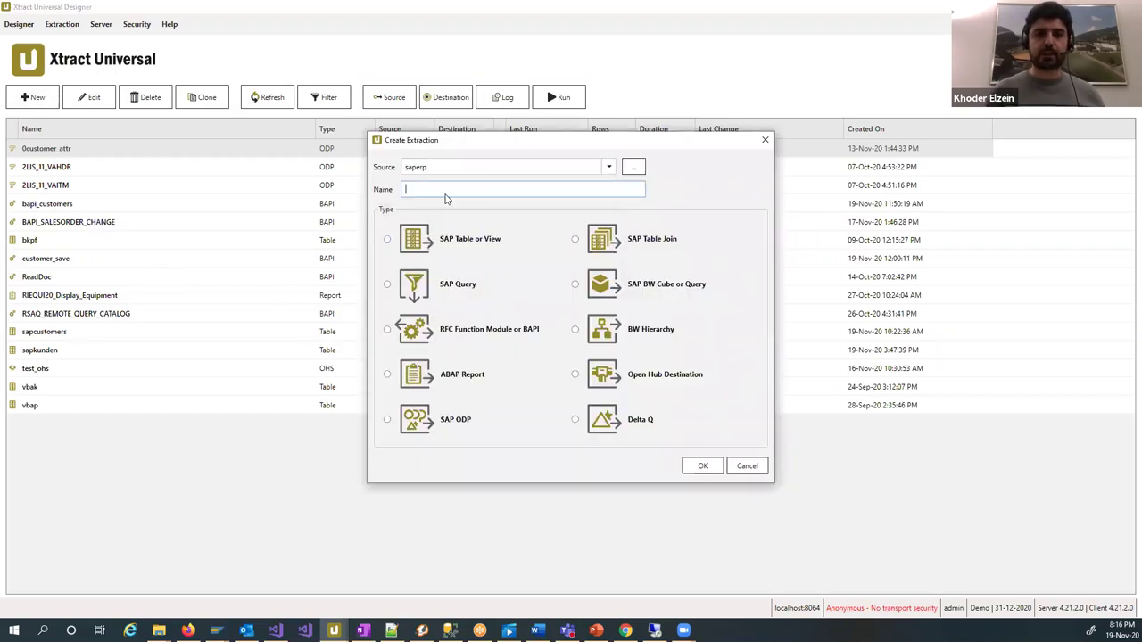
text(sapdemocustomers)
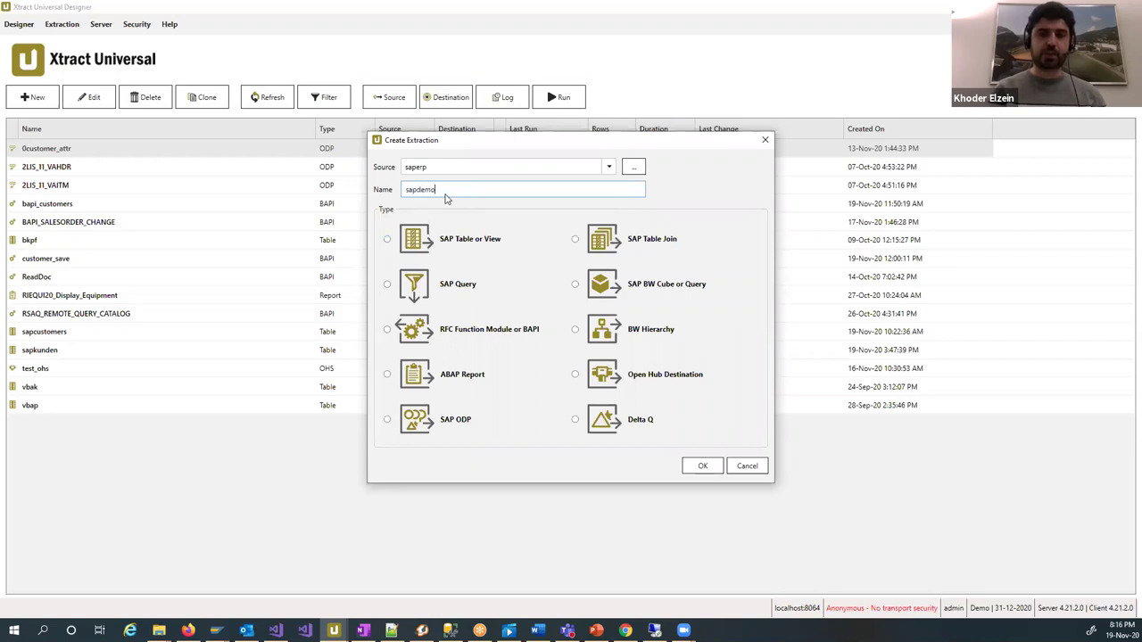
click(495, 241)
click(698, 466)
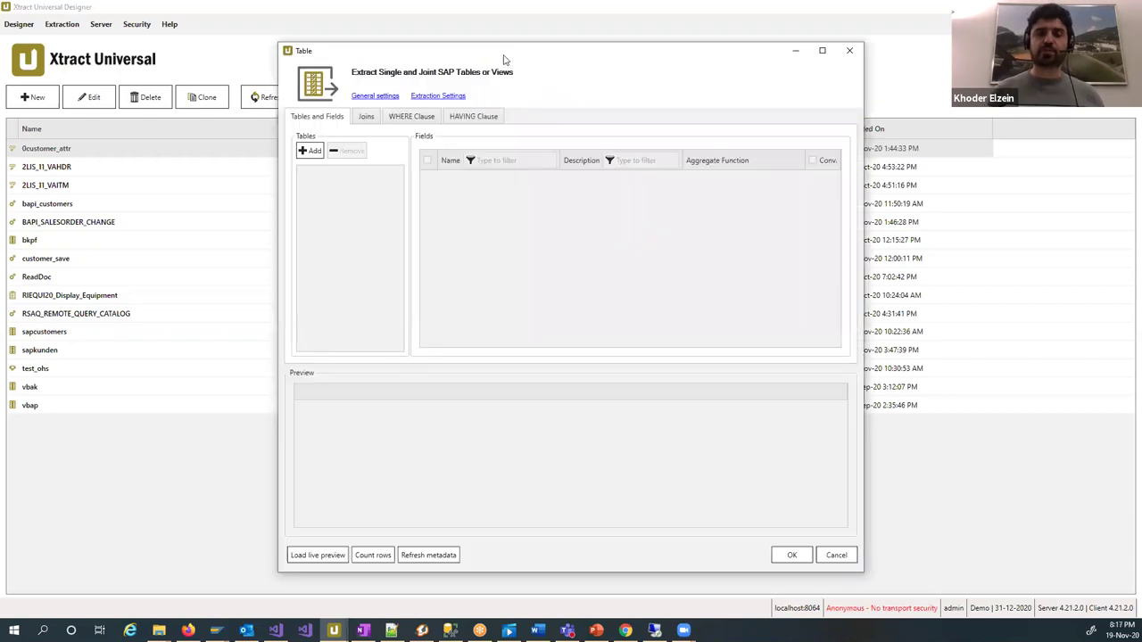
Look up tables matching KNA* and add KNA1, General Data in Customer Master, to the extraction
drag(504, 56, 547, 34)
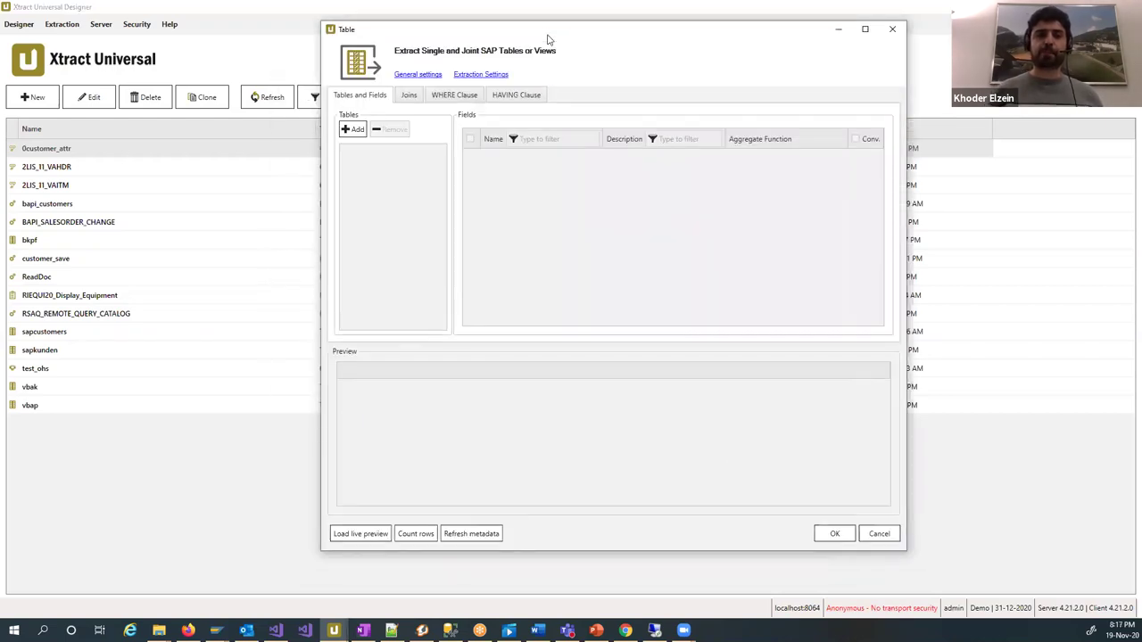
click(356, 131)
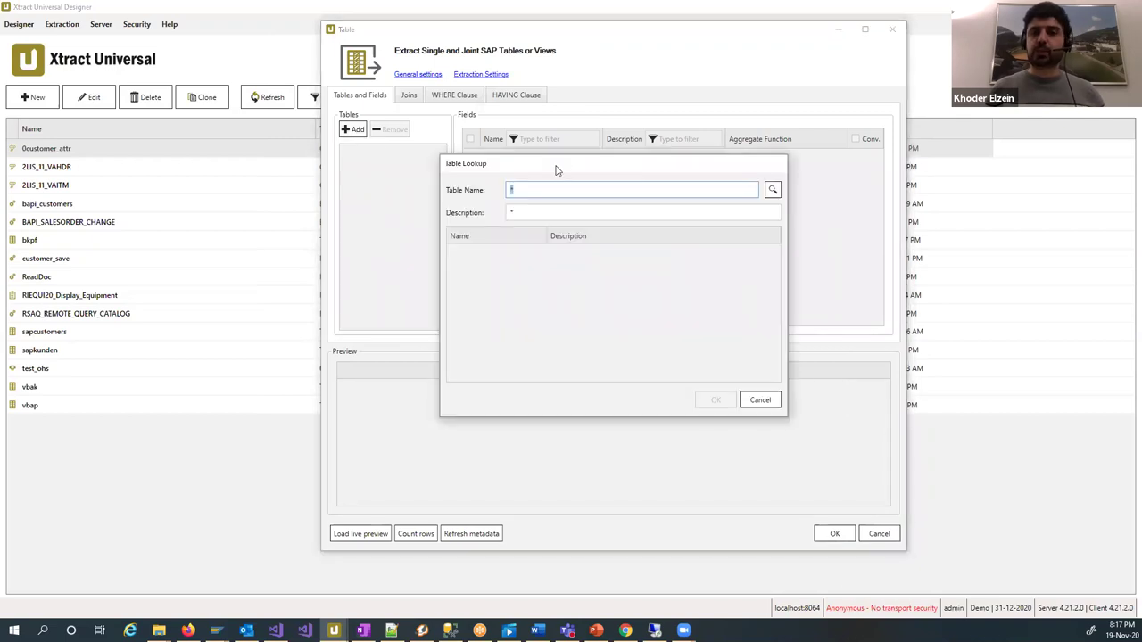
drag(564, 169, 636, 194)
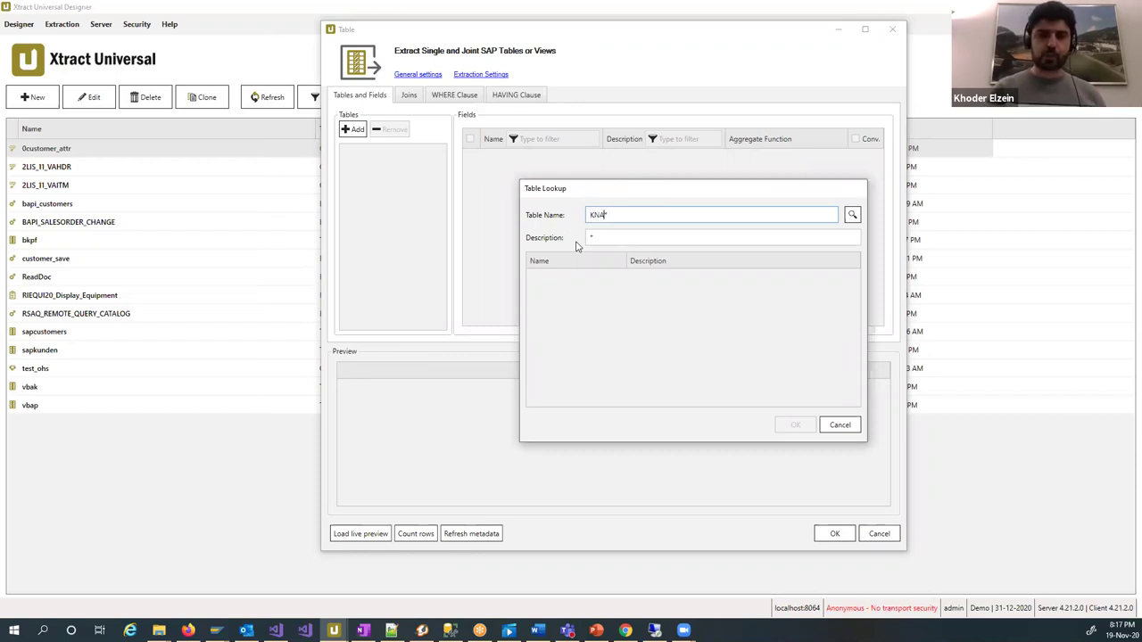
click(850, 214)
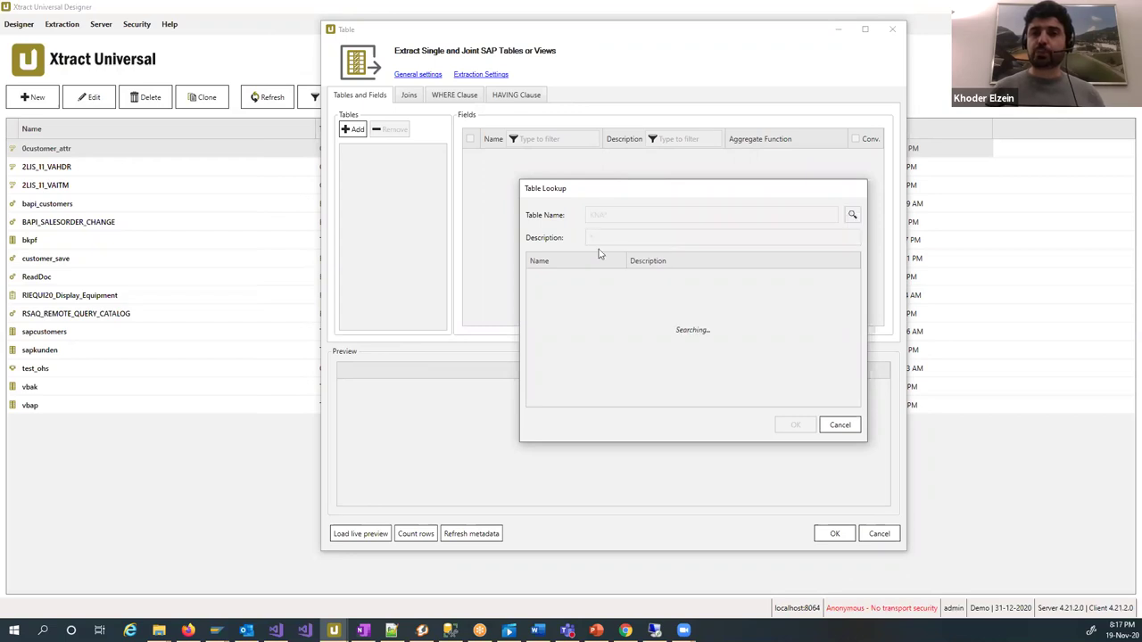
click(634, 277)
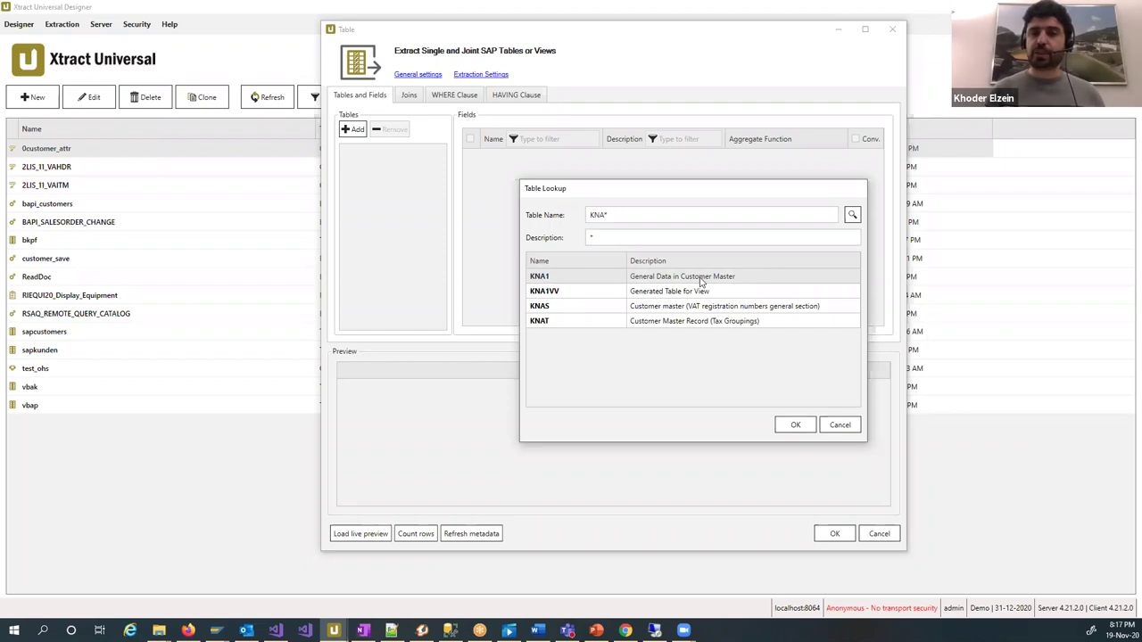
click(793, 428)
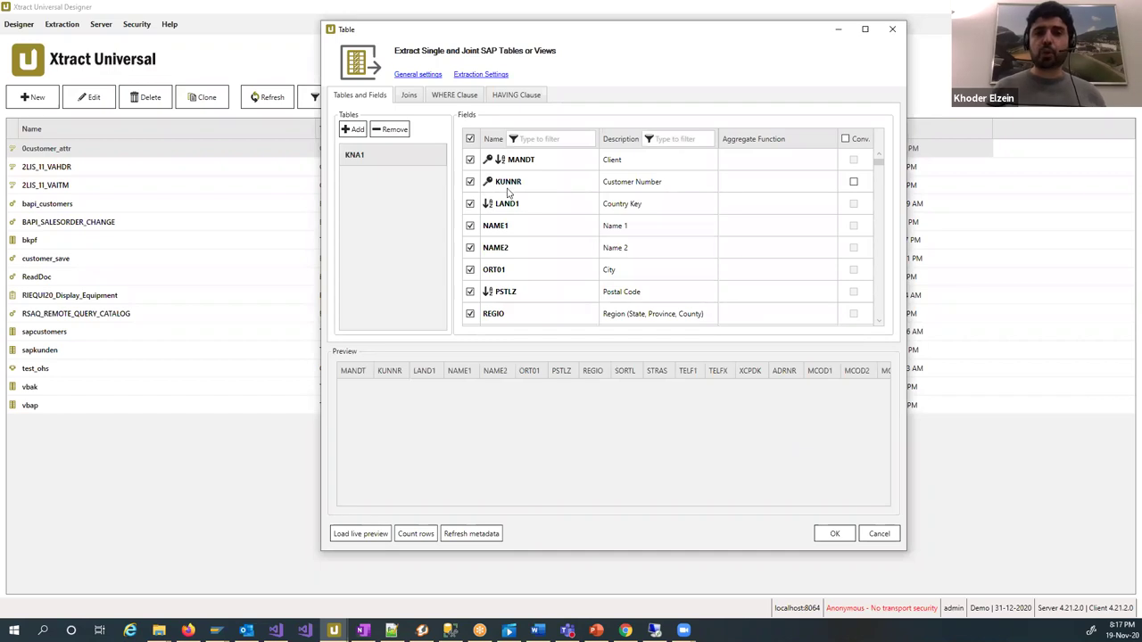
Deselect all KNA1 fields, then select only KUNNR, LAND1 and NAME1 for extraction
scroll(507, 239, down, 5)
scroll(505, 230, up, 5)
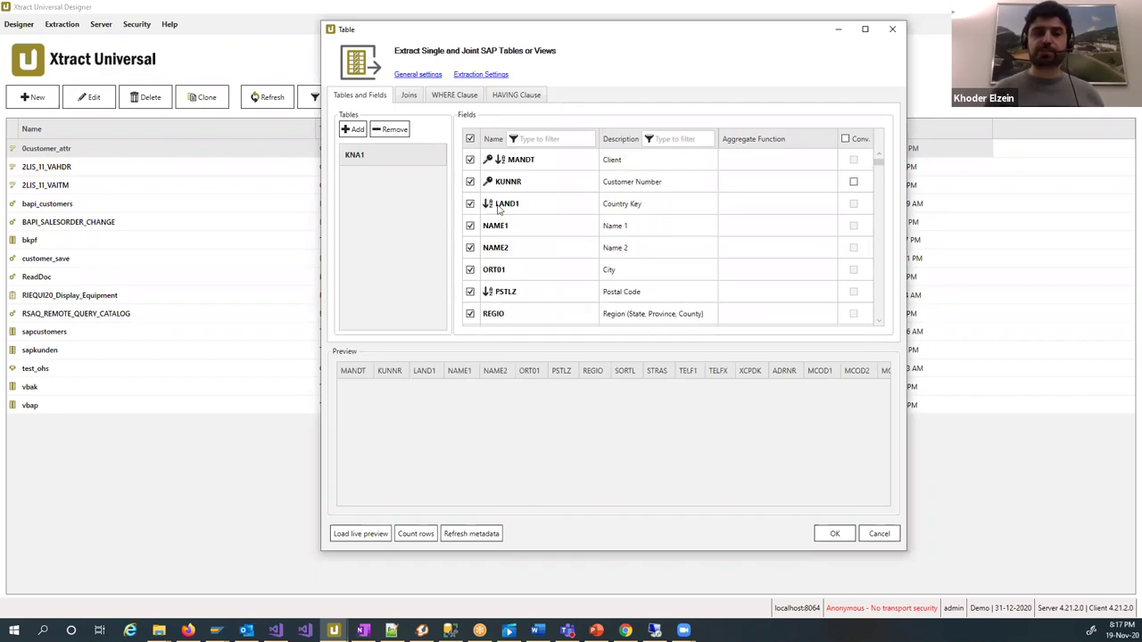
click(470, 140)
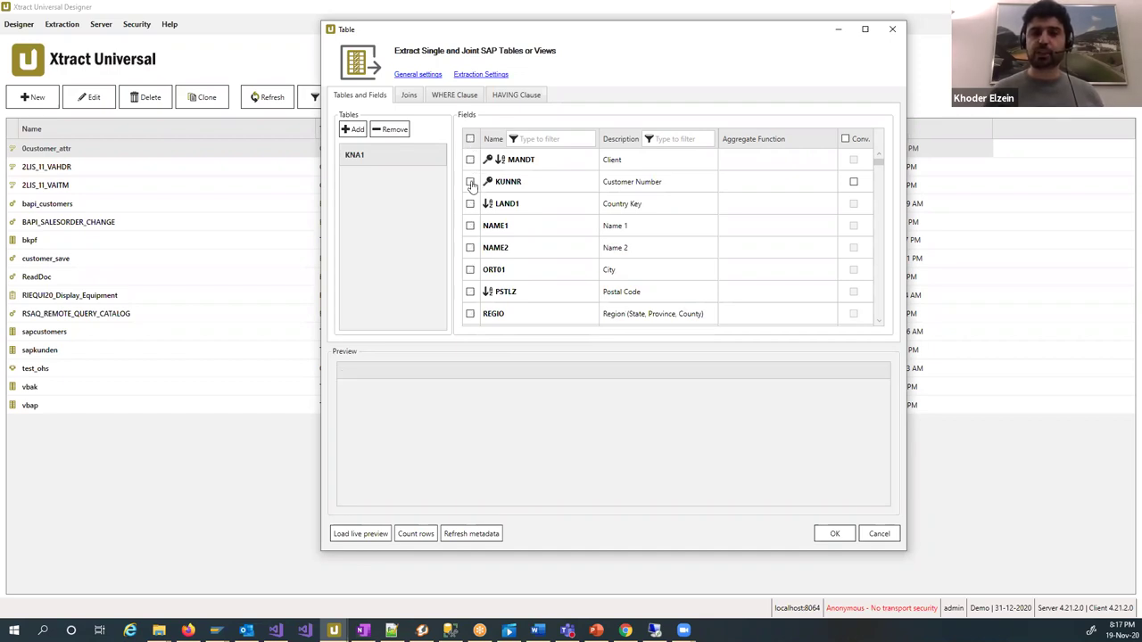
click(470, 182)
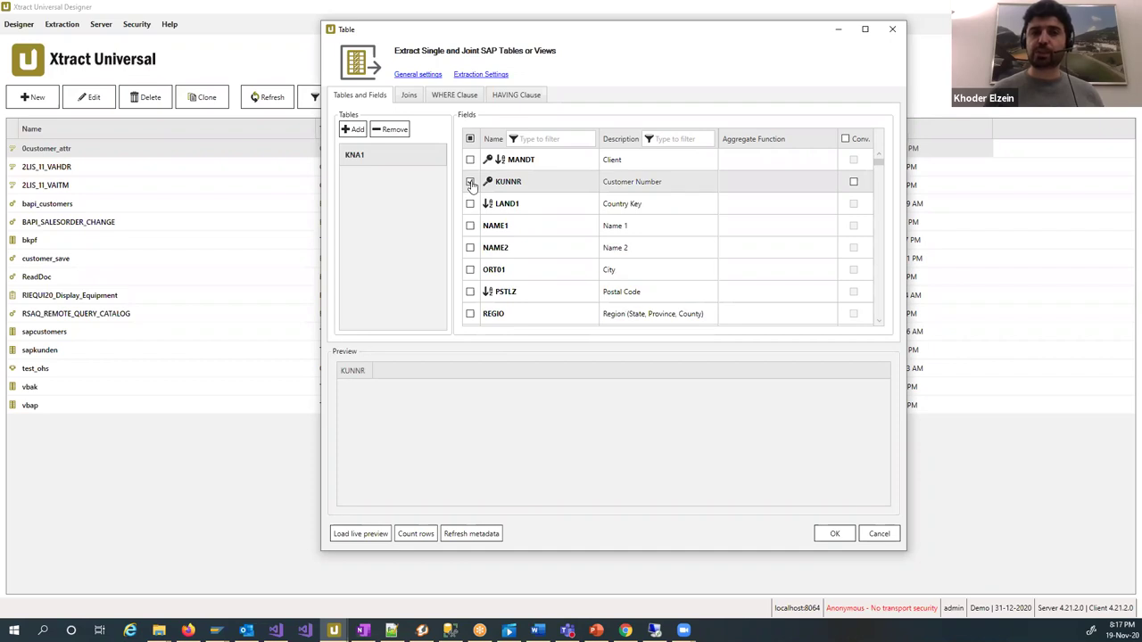
click(470, 204)
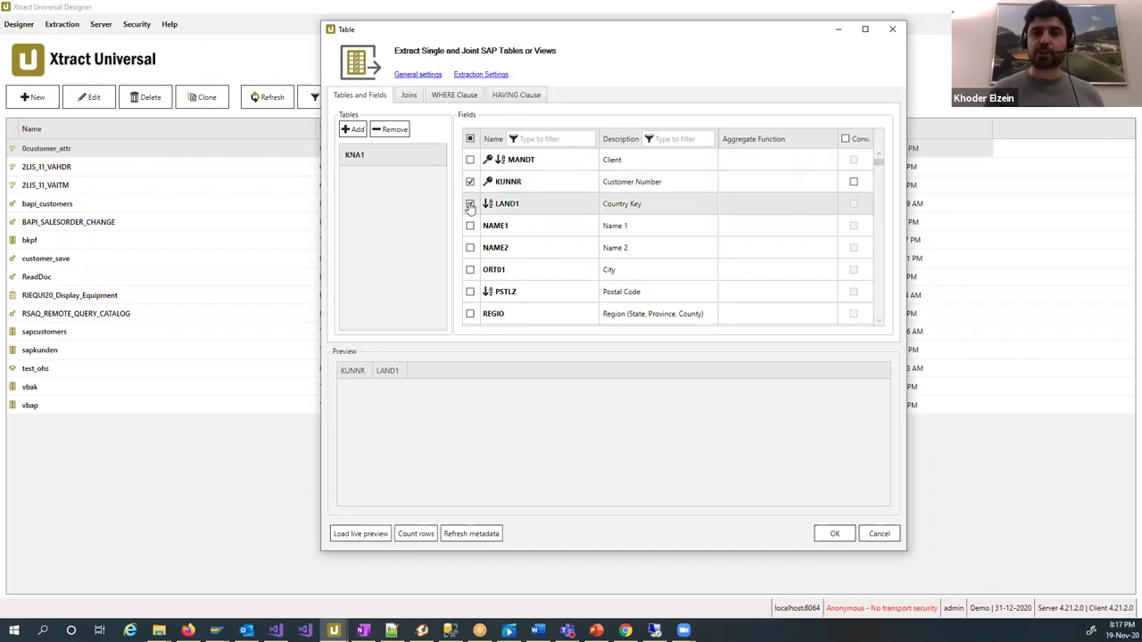
click(470, 227)
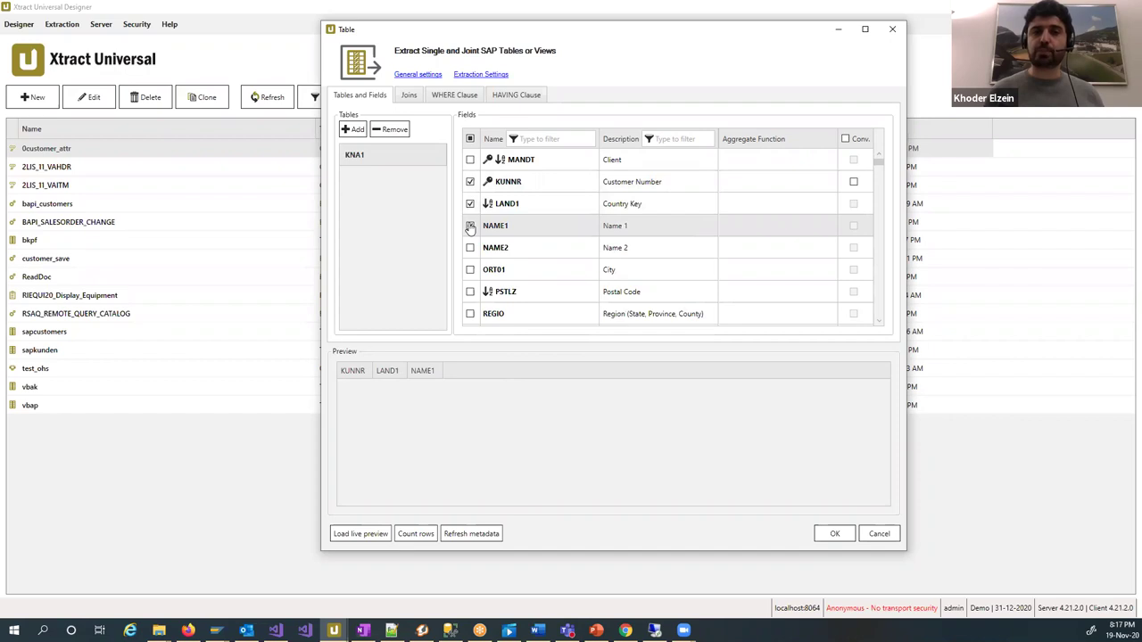
Filter the field descriptions by "city", add the ORT01 field to the selection and clear the filter
scroll(500, 263, down, 13)
scroll(500, 263, up, 13)
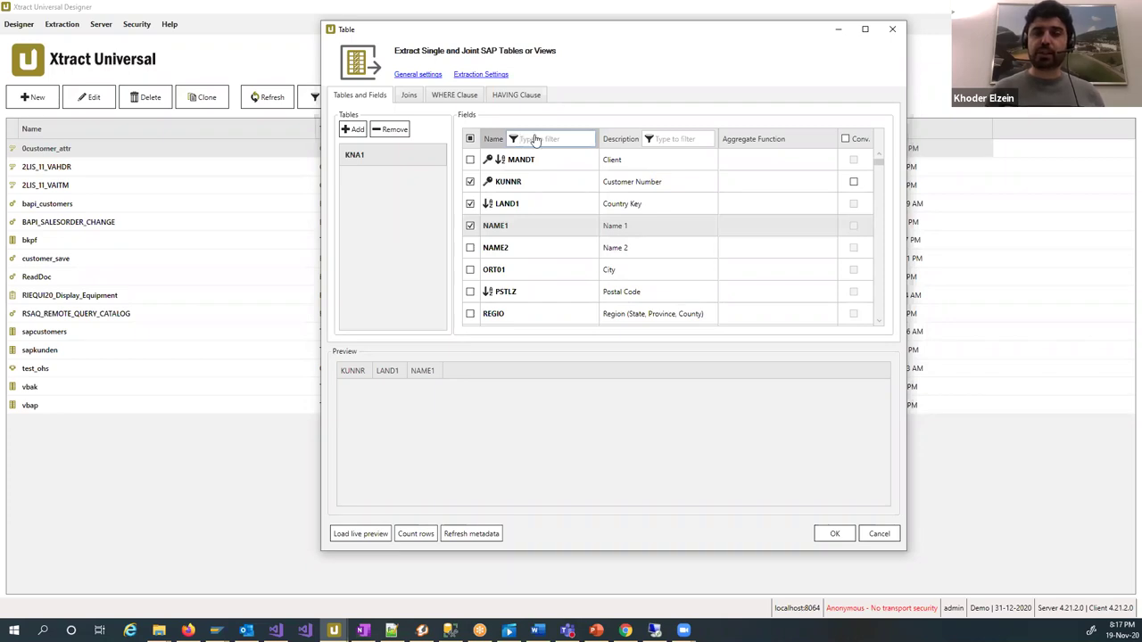
click(669, 139)
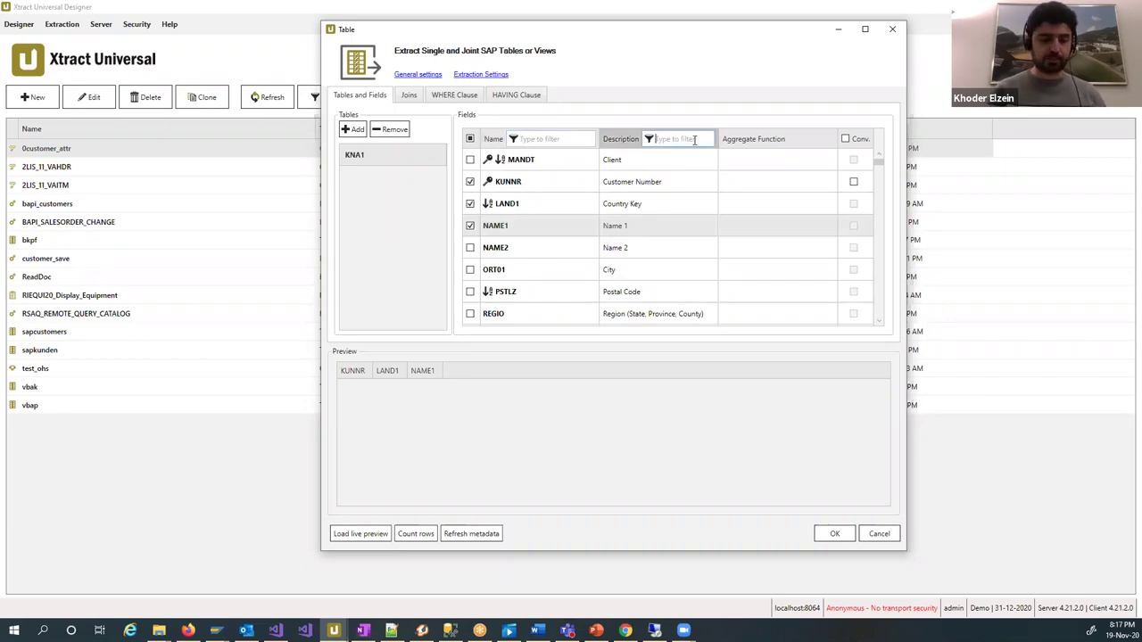
text(city)
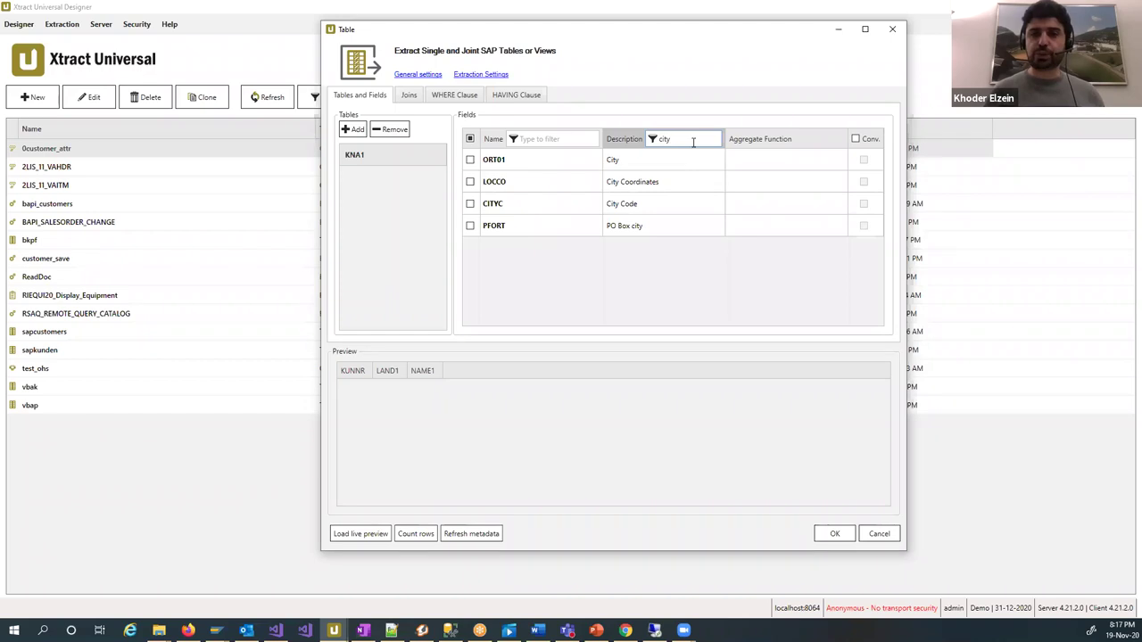
click(470, 159)
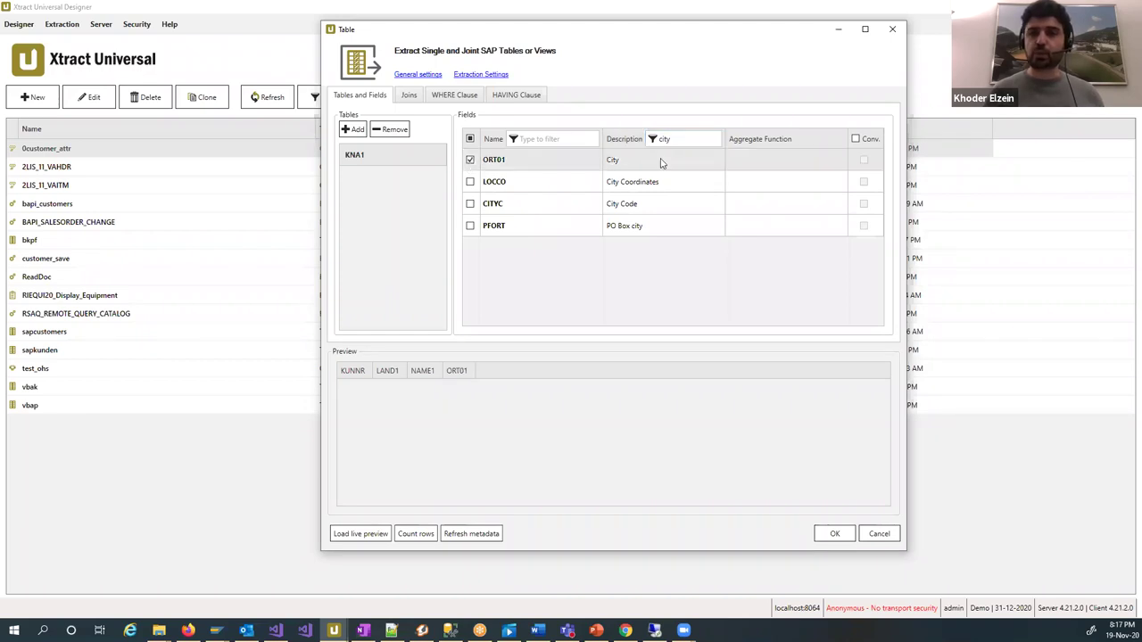
key(BackSpace)
key(BackSpace)
key(BackSpace)
key(BackSpace)
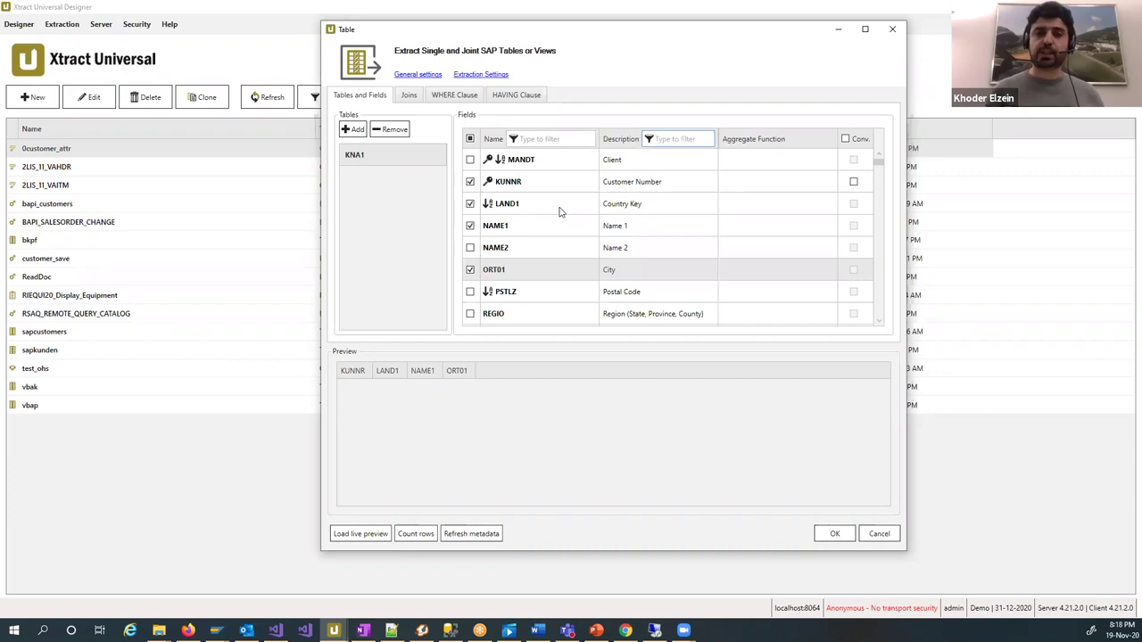
scroll(559, 212, down, 1)
scroll(559, 212, up, 1)
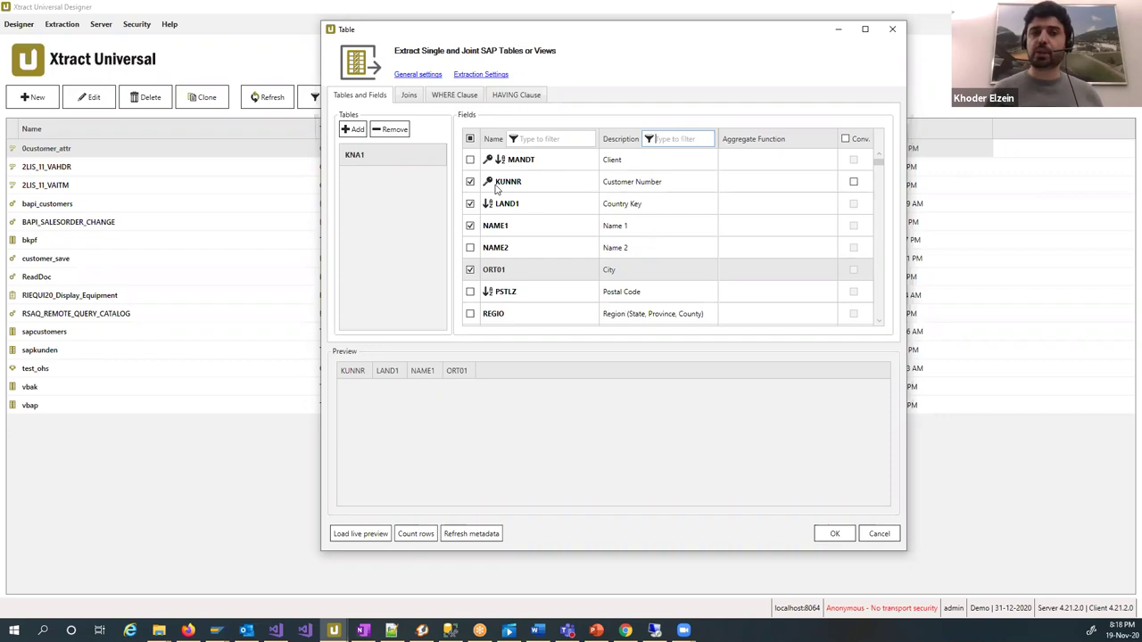
Load a live preview of the selected KNA1 fields and count the rows of the unfiltered extraction
click(368, 533)
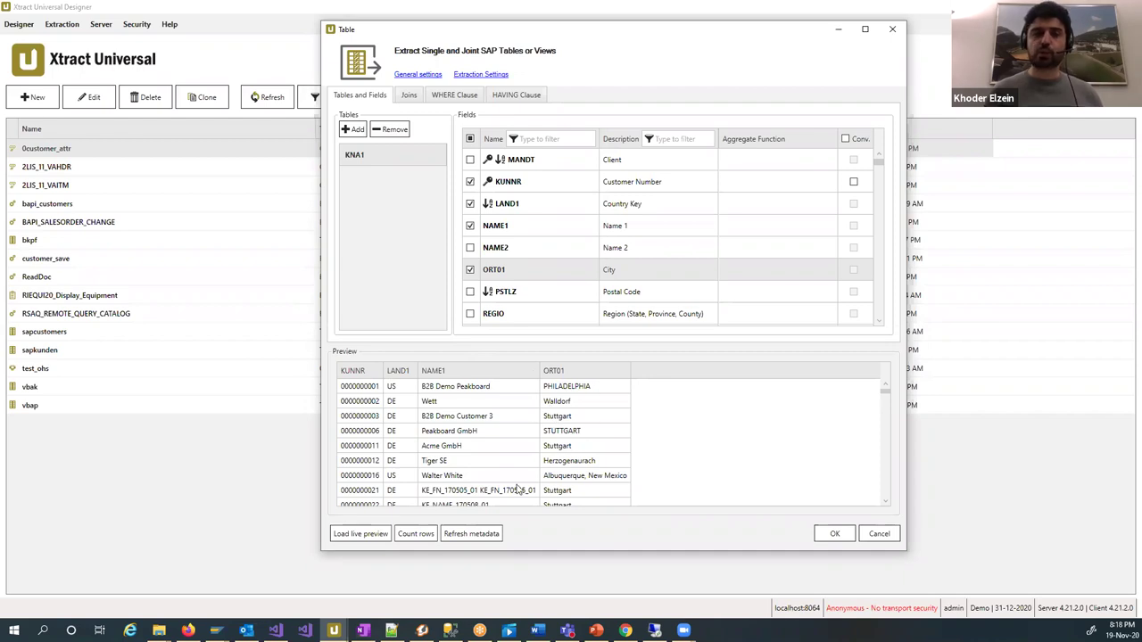
click(416, 535)
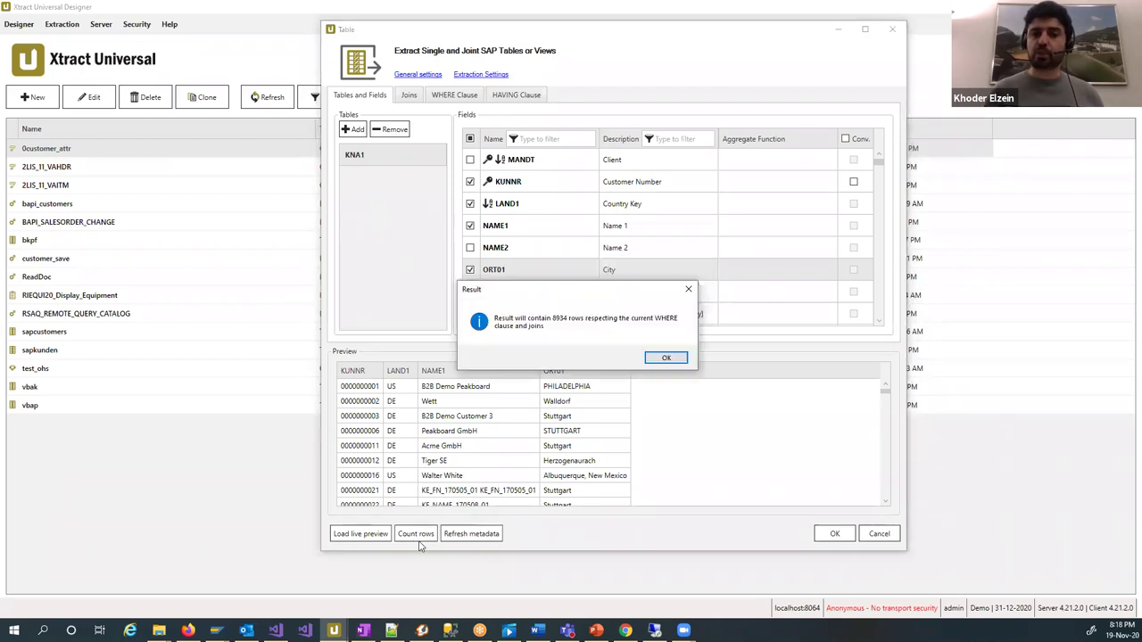
click(663, 357)
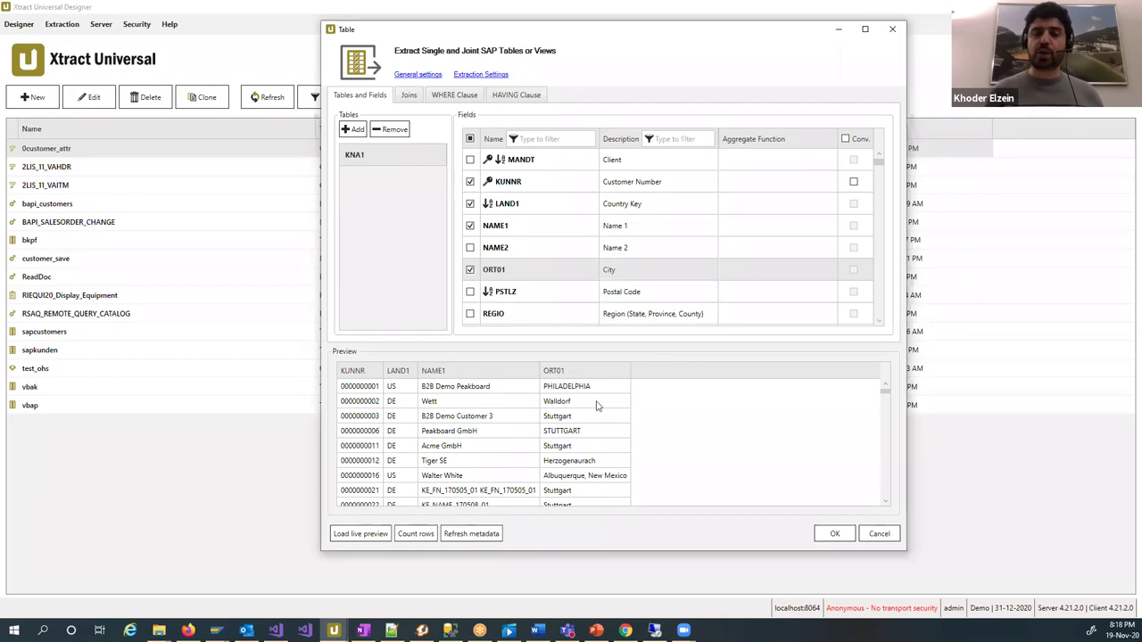
Restrict the extraction to US customers with the WHERE clause LAND1 = 'US'
click(454, 95)
click(456, 158)
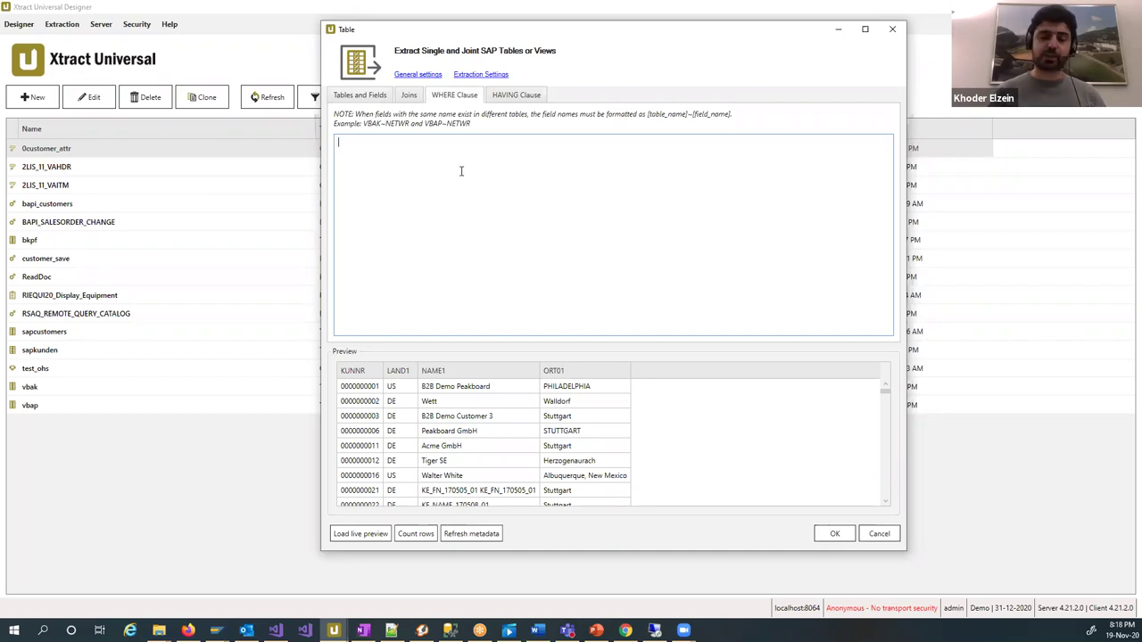
text(LAND1 = 'US)
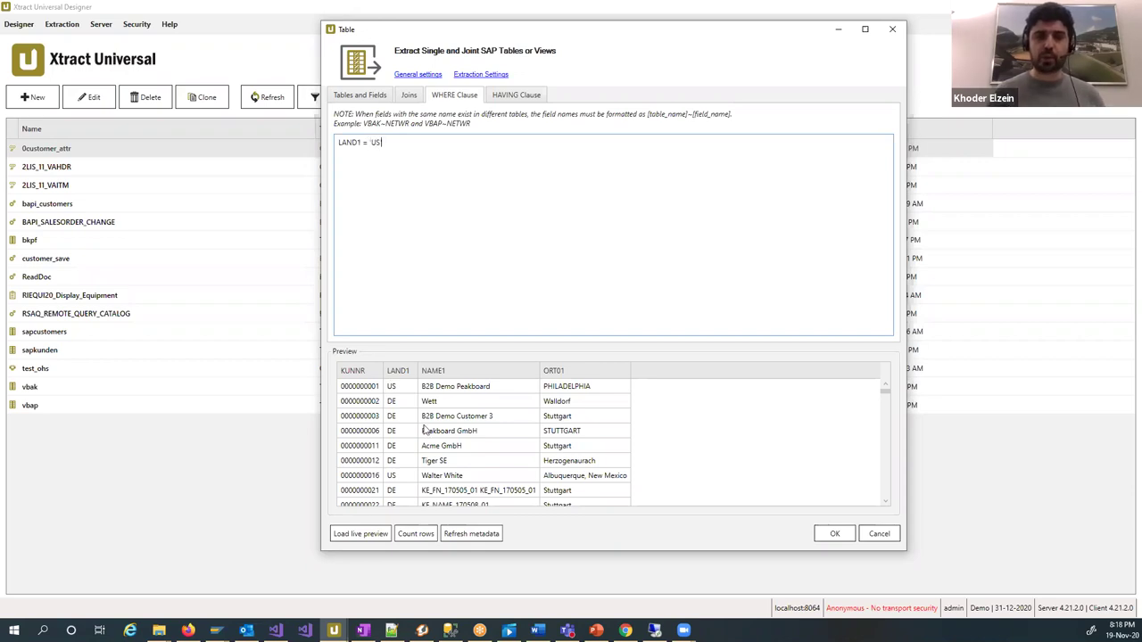
Reload the live preview with the WHERE clause applied, count the filtered rows and review the condition
click(357, 538)
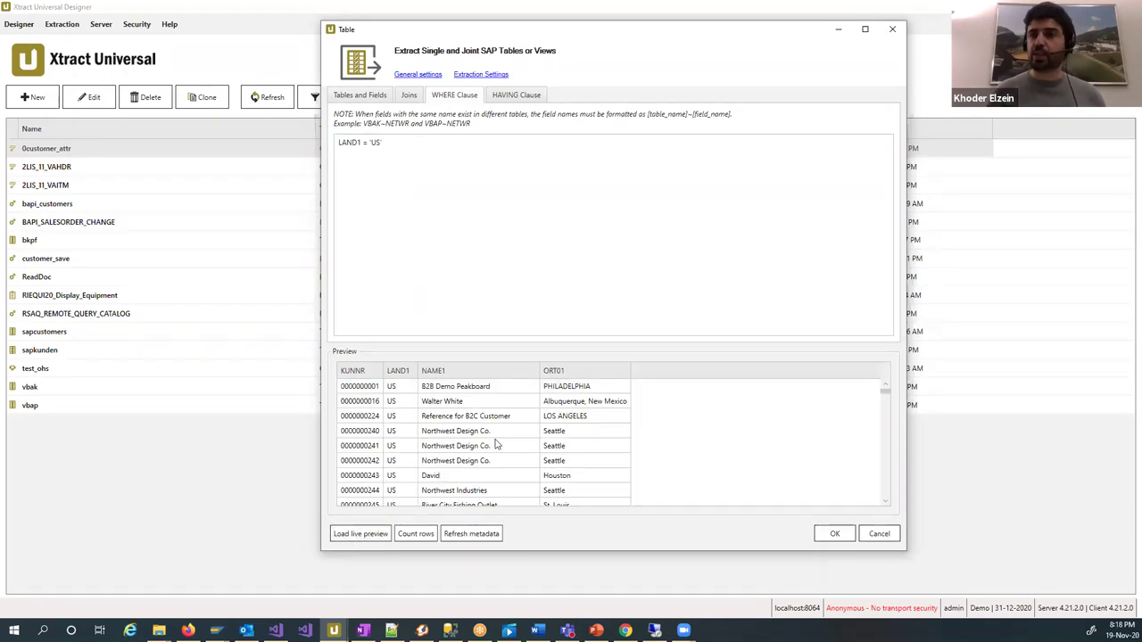
click(422, 538)
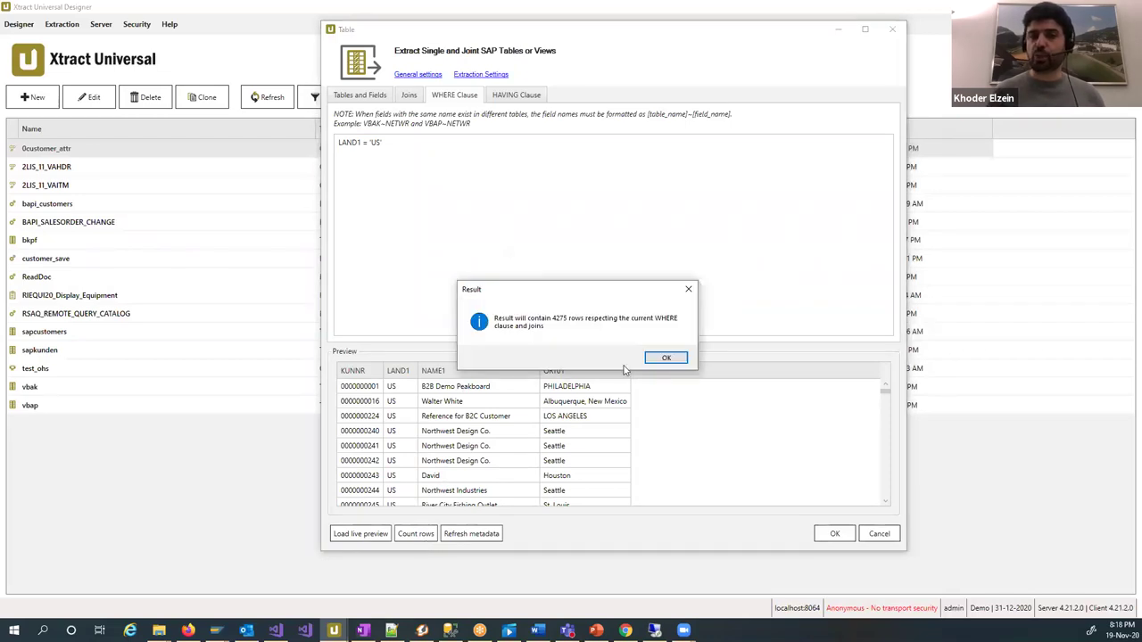
click(663, 358)
drag(411, 143, 277, 148)
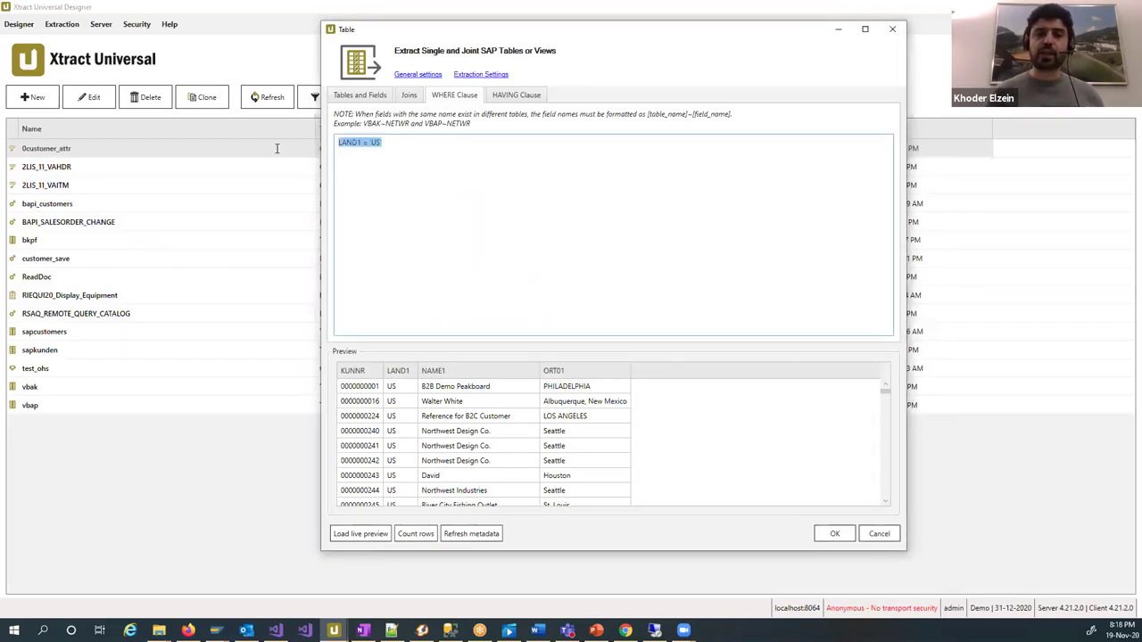
click(406, 153)
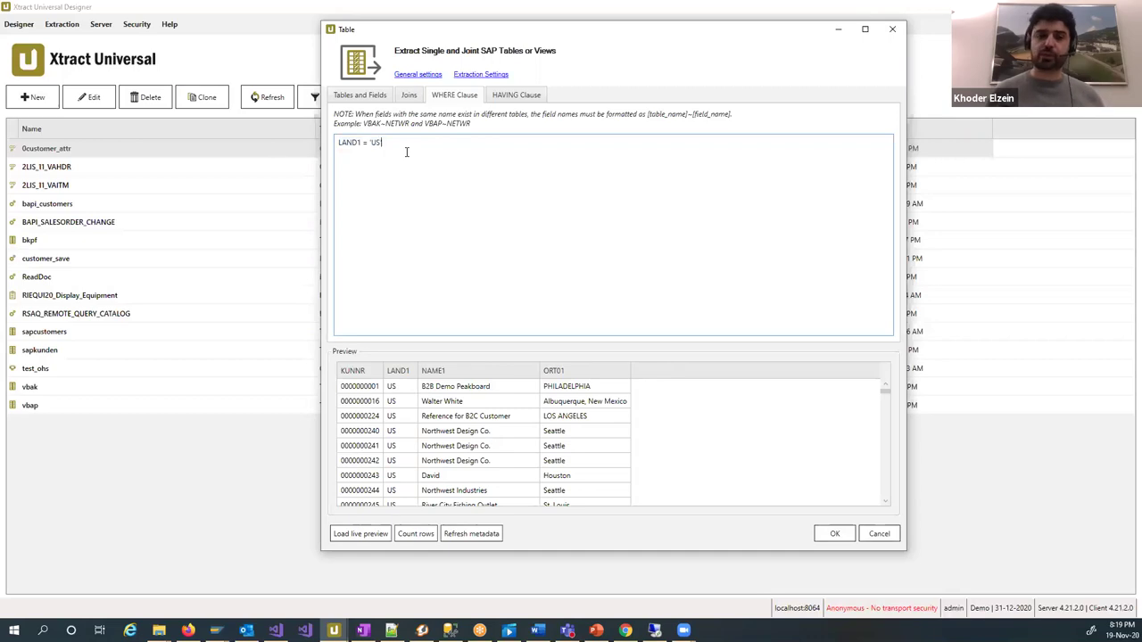
Recheck the selected fields, save the table extraction and sort the extraction list by creation date, newest first
click(371, 98)
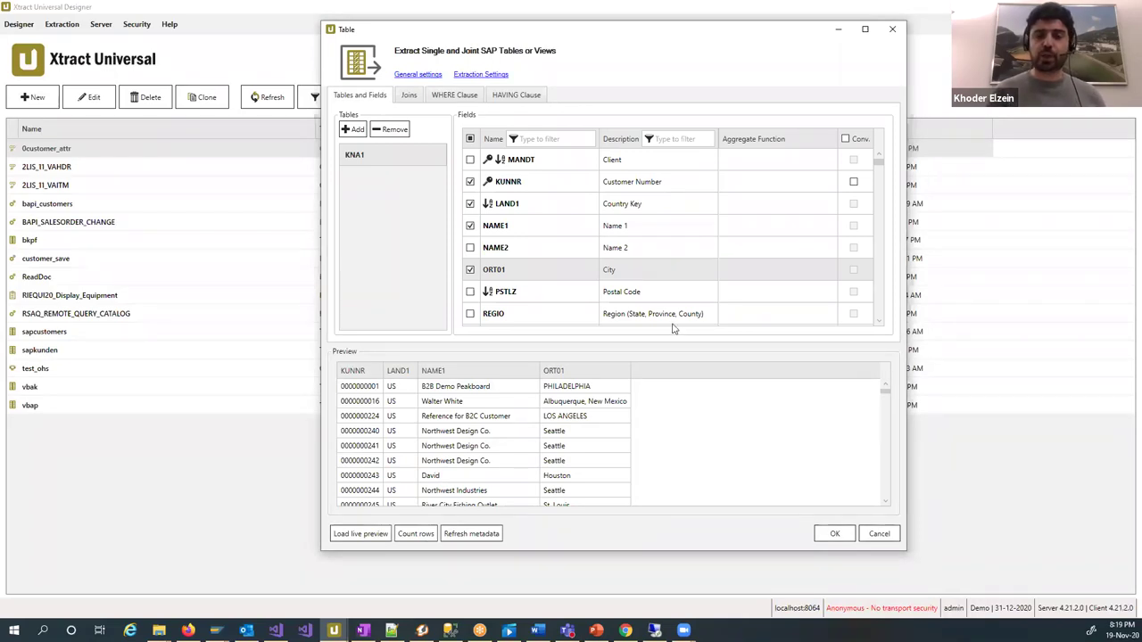
click(827, 536)
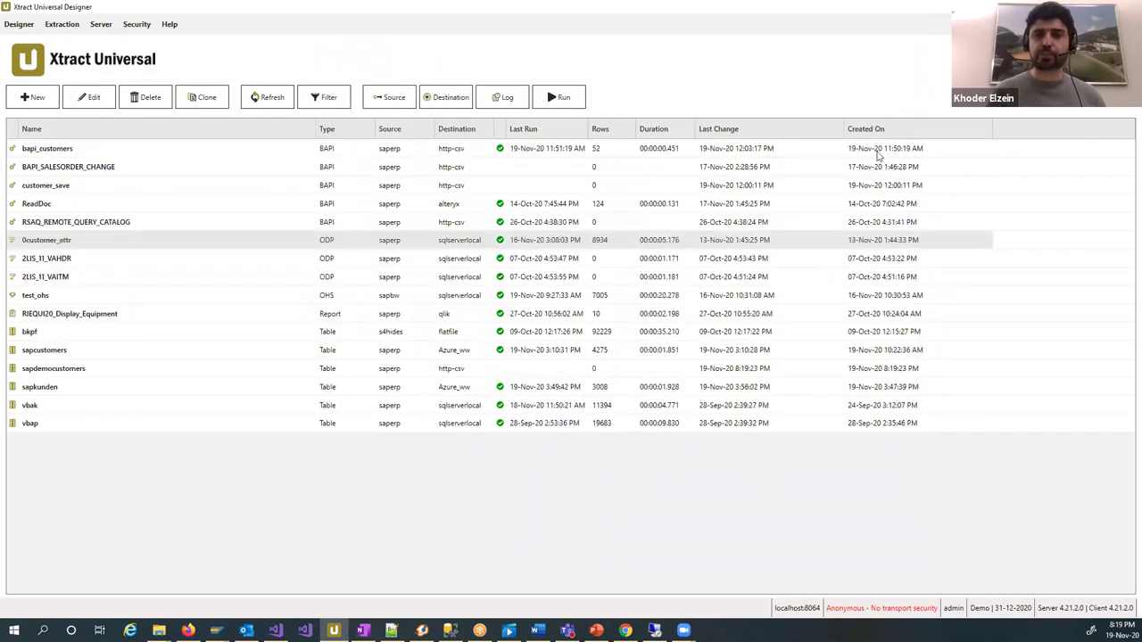
click(874, 132)
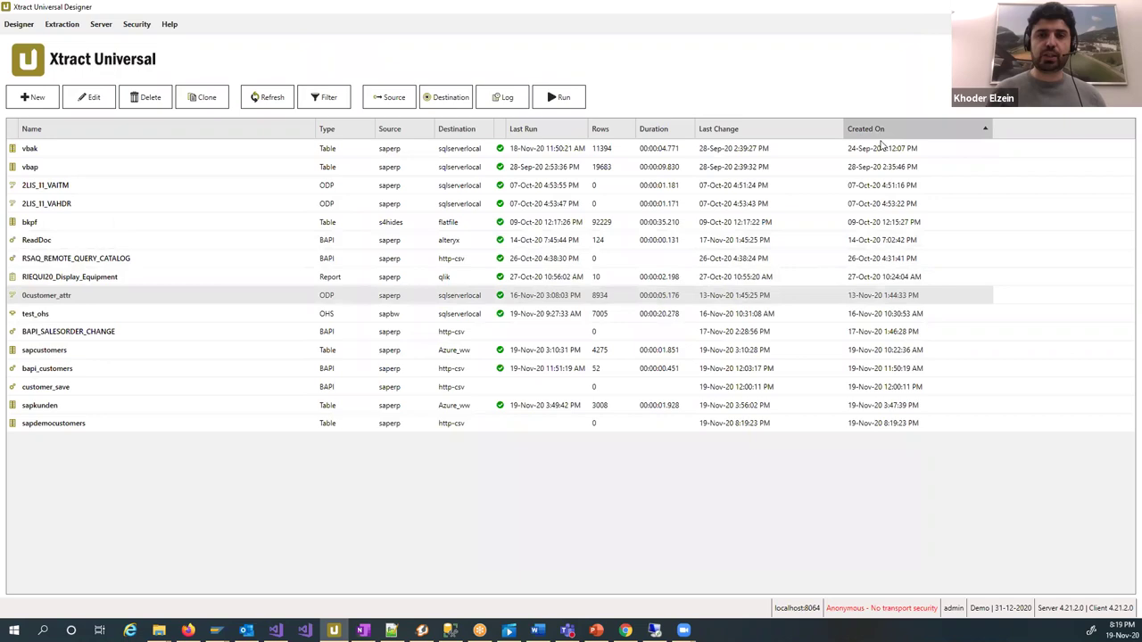
click(876, 131)
Run the sapdemocustomers extraction in the browser
click(78, 153)
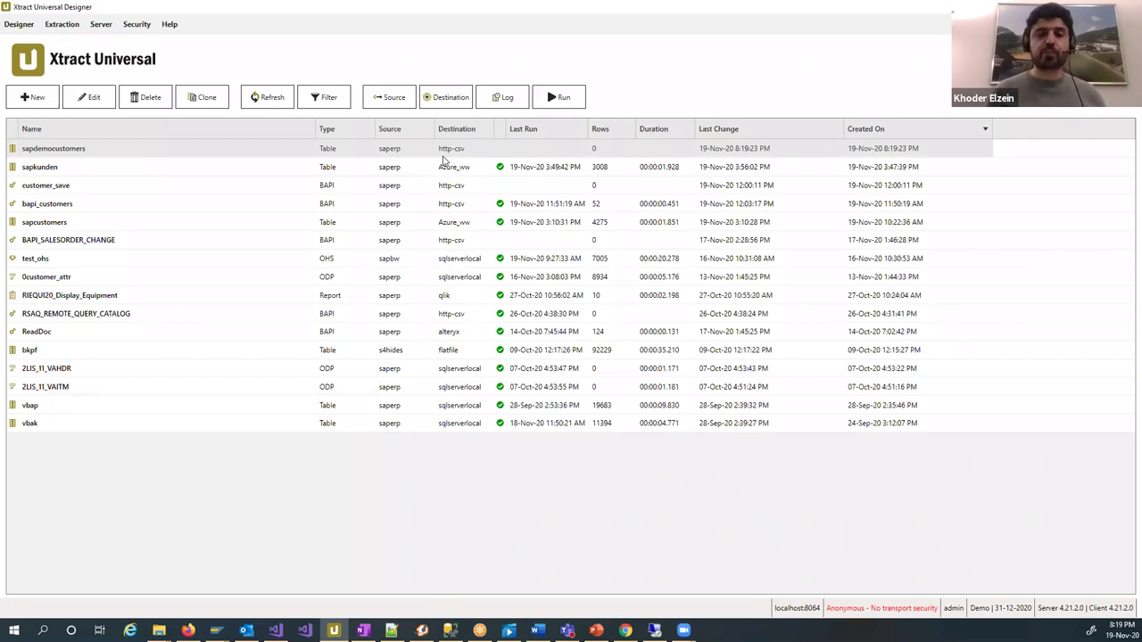
right_click(374, 149)
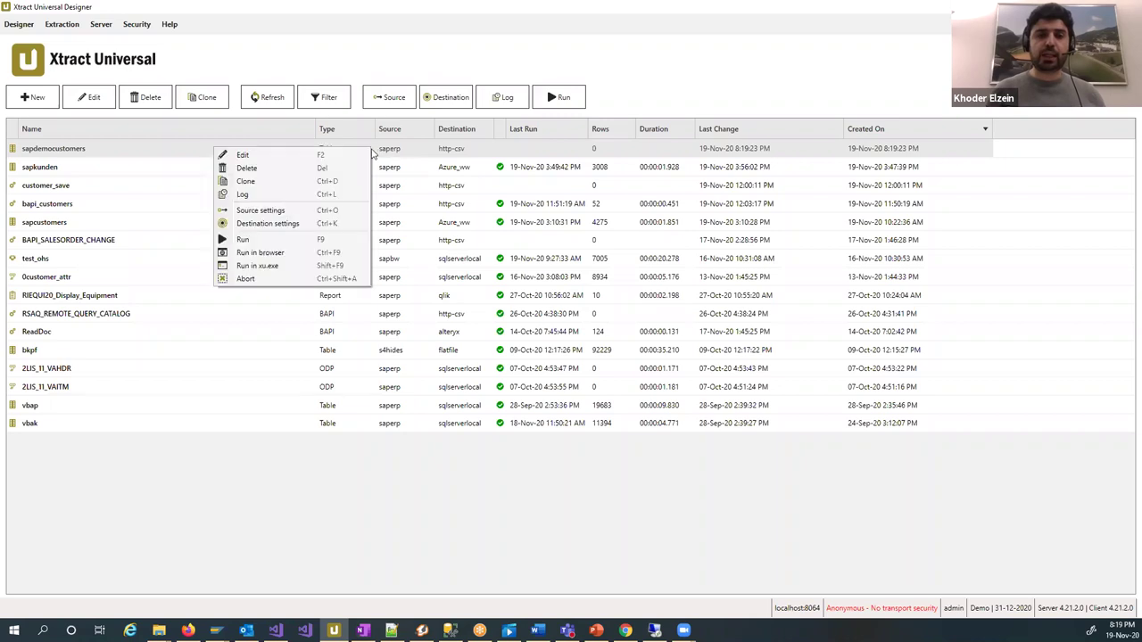
click(280, 252)
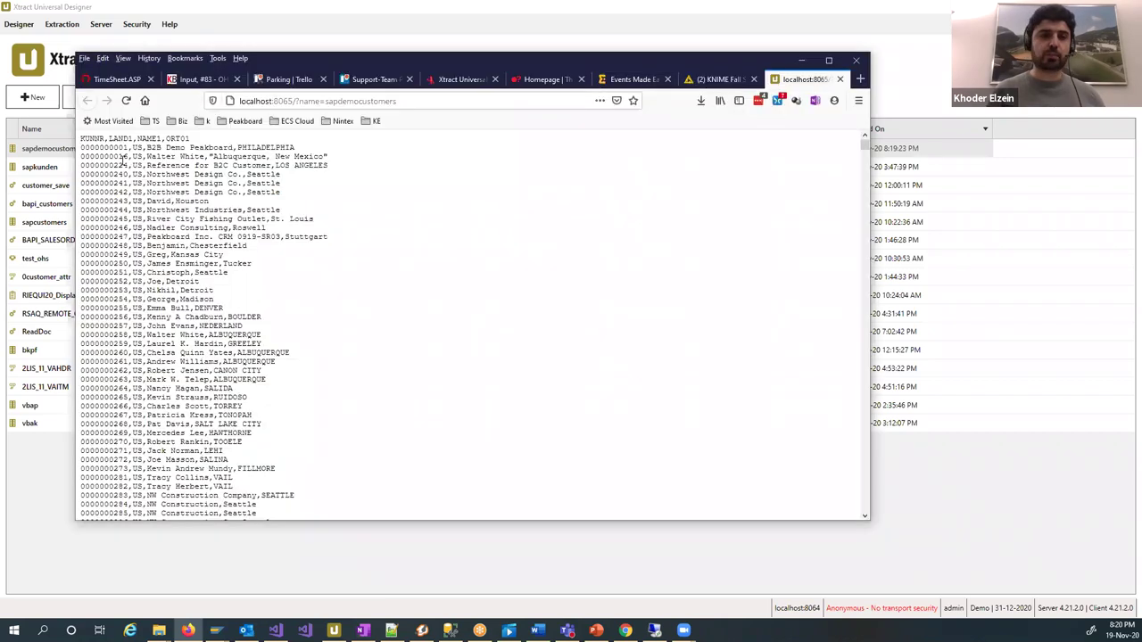
Examine the comma-separated customer records and the extraction's URL in the browser output
drag(93, 156, 237, 487)
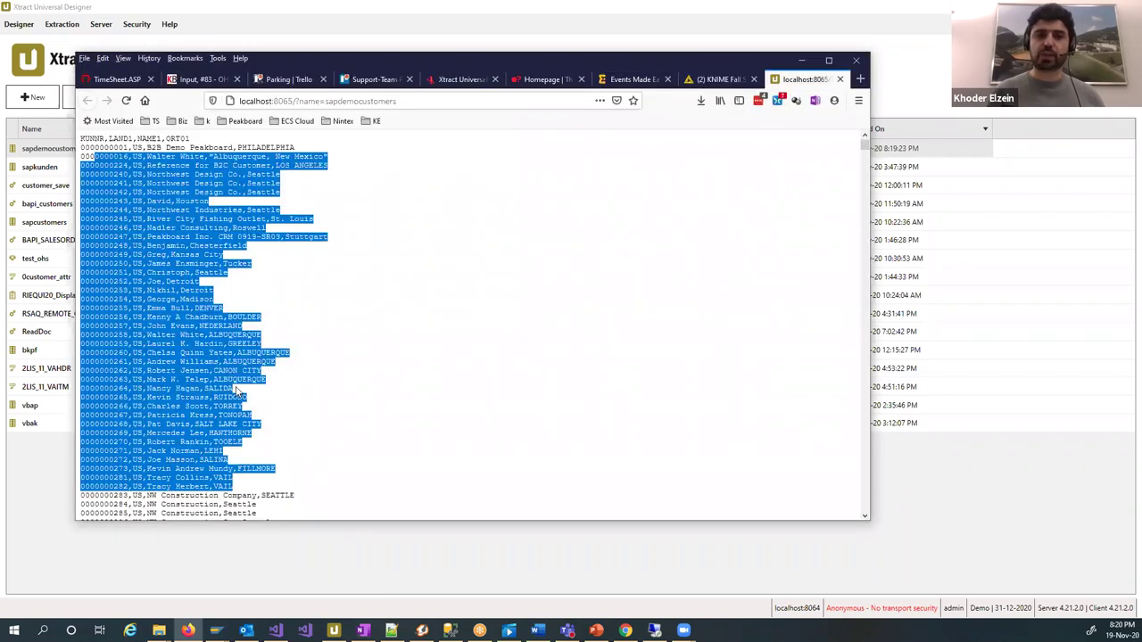
click(412, 101)
drag(409, 61, 457, 72)
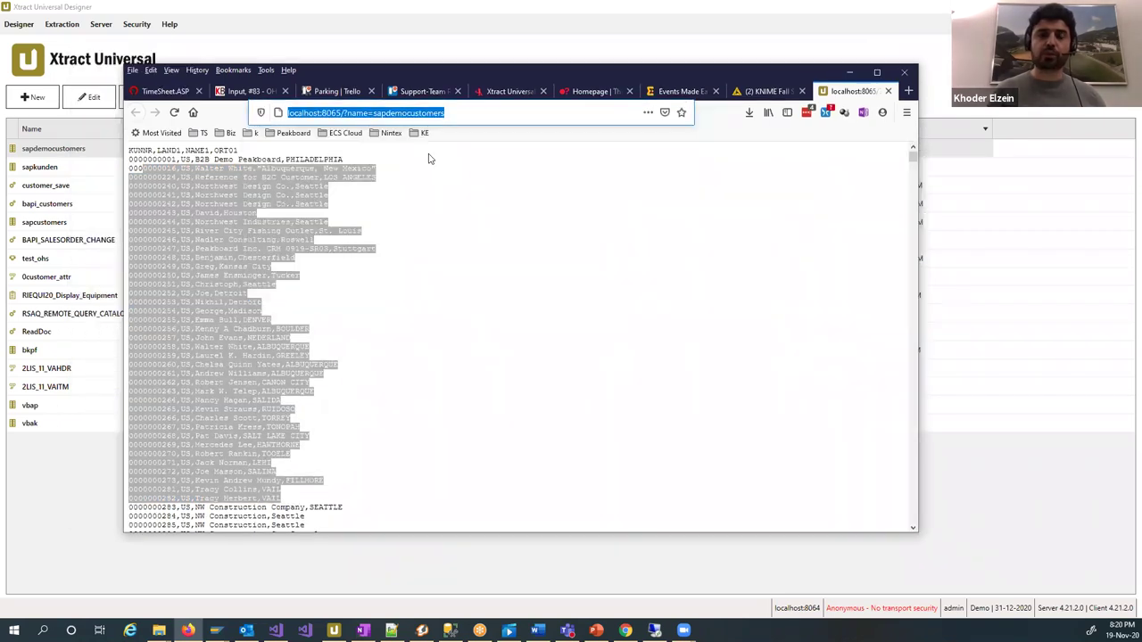
drag(154, 168, 267, 427)
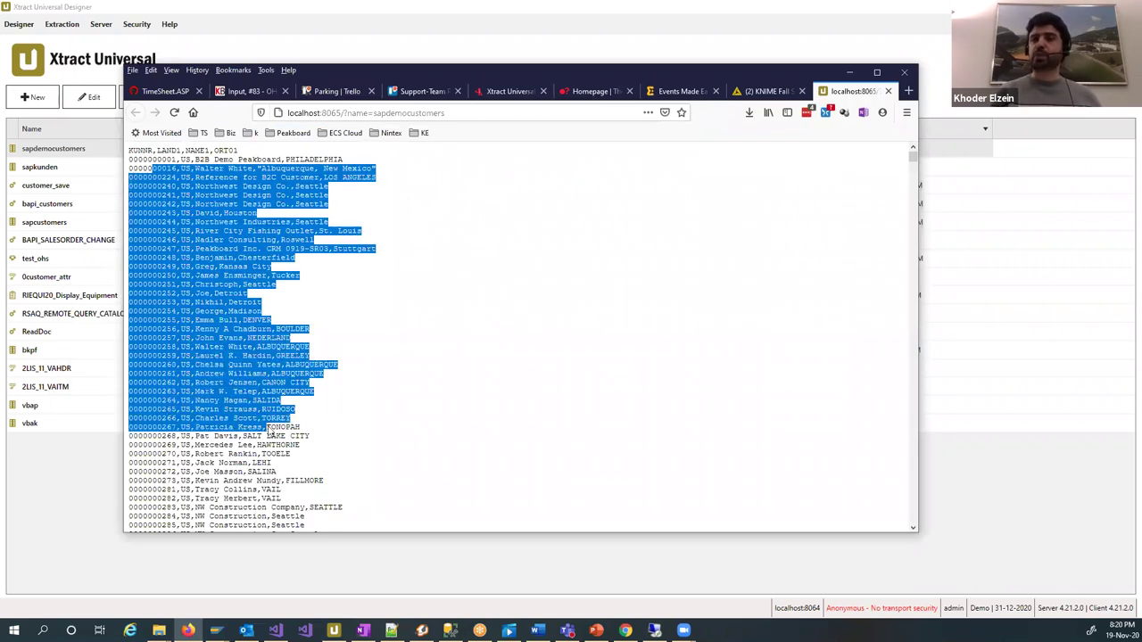
Close the browser output of the sapdemocustomers extraction and return to the extraction list without creating another extraction
click(888, 91)
click(850, 73)
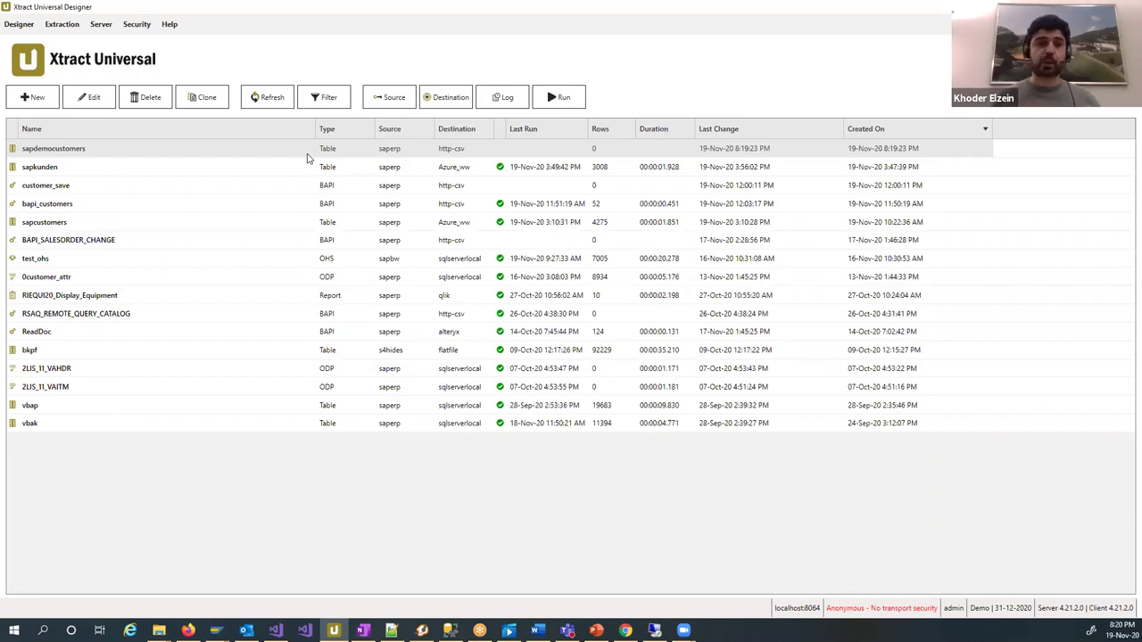
click(37, 99)
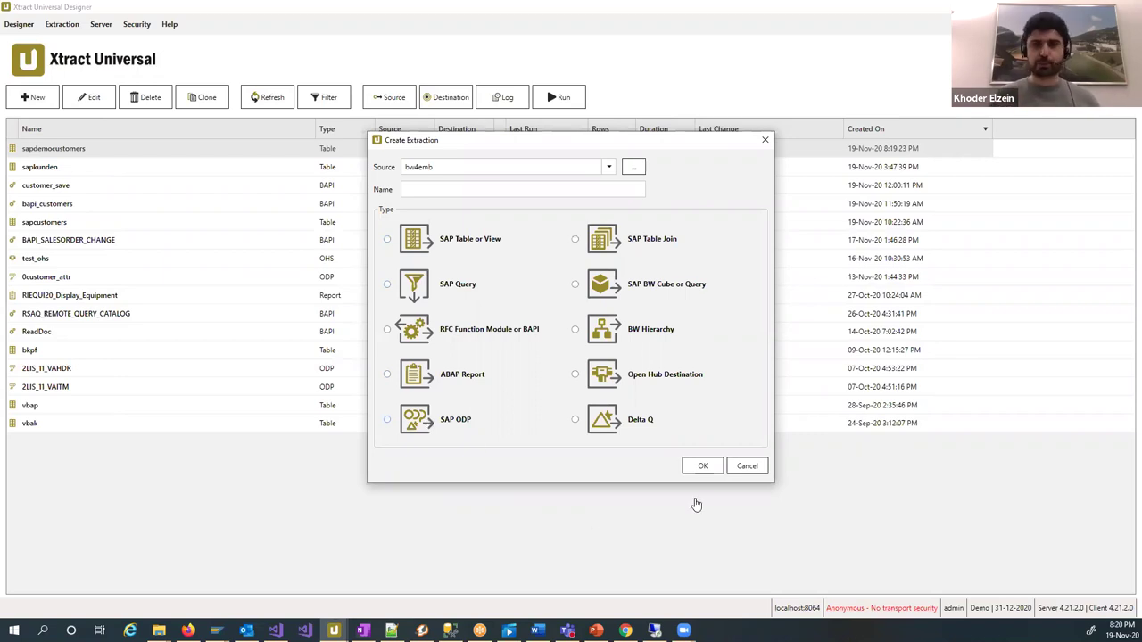
click(747, 465)
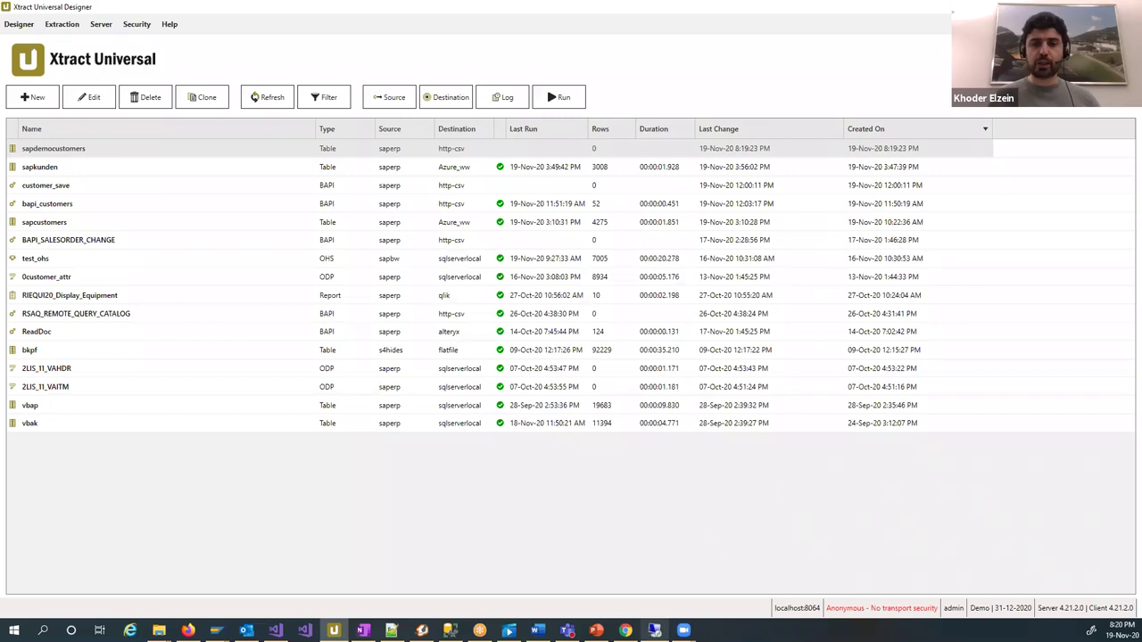
Switch to the remote KNIME Analytics Platform and replace the SAP Reader in sap_knime_summit with a new SAP Reader (Theobald) node
click(654, 630)
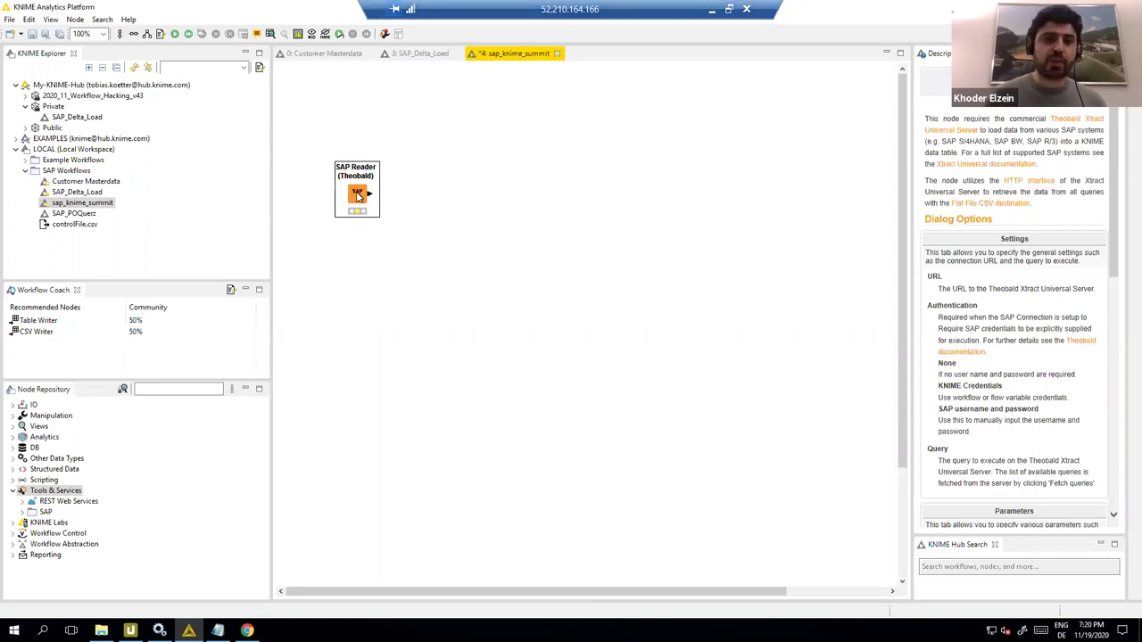
key(Delete)
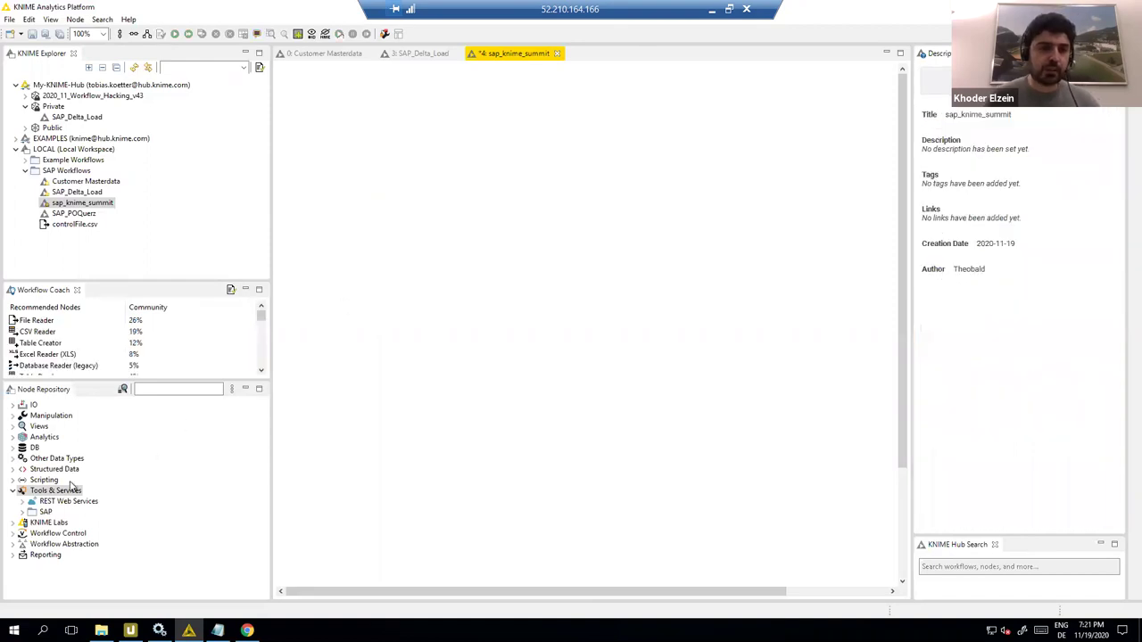
double_click(43, 515)
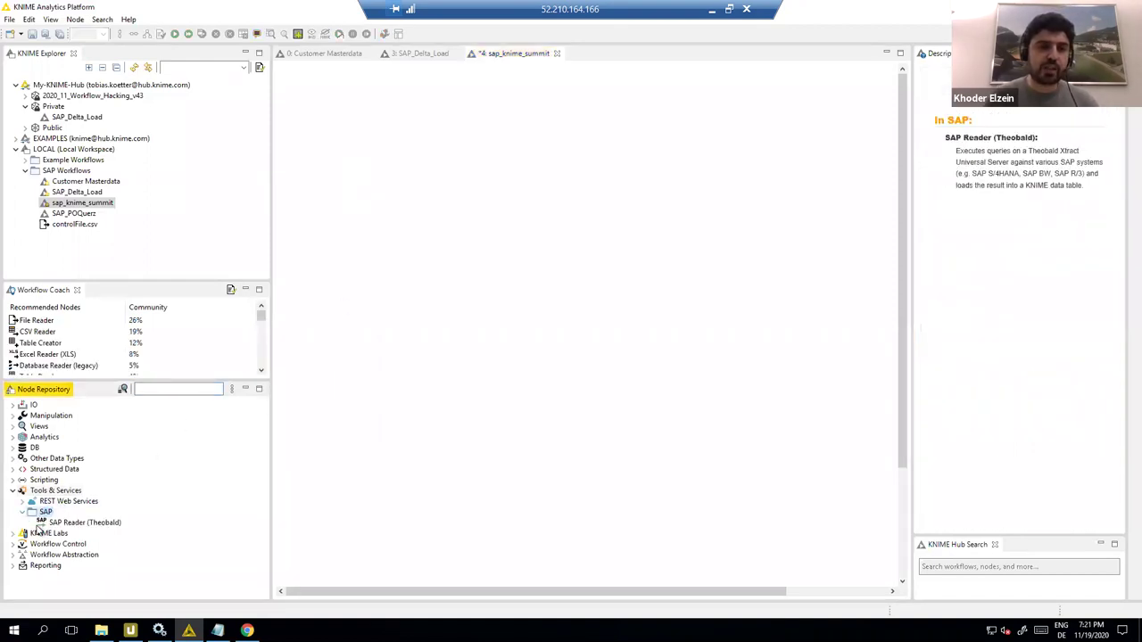
drag(62, 522, 398, 240)
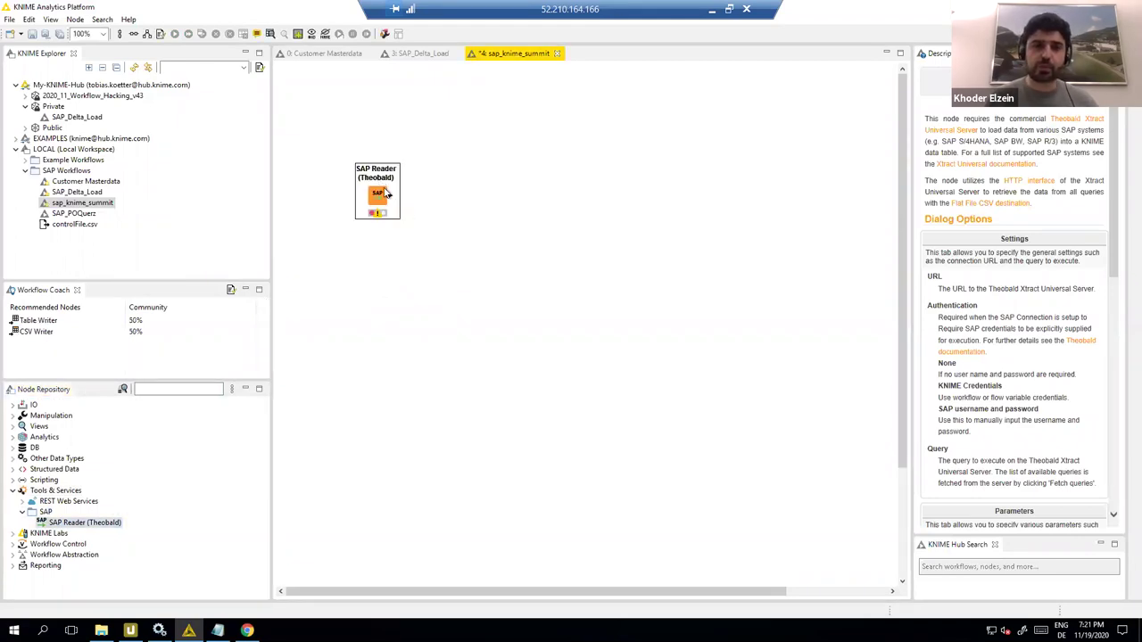
right_click(385, 189)
click(396, 196)
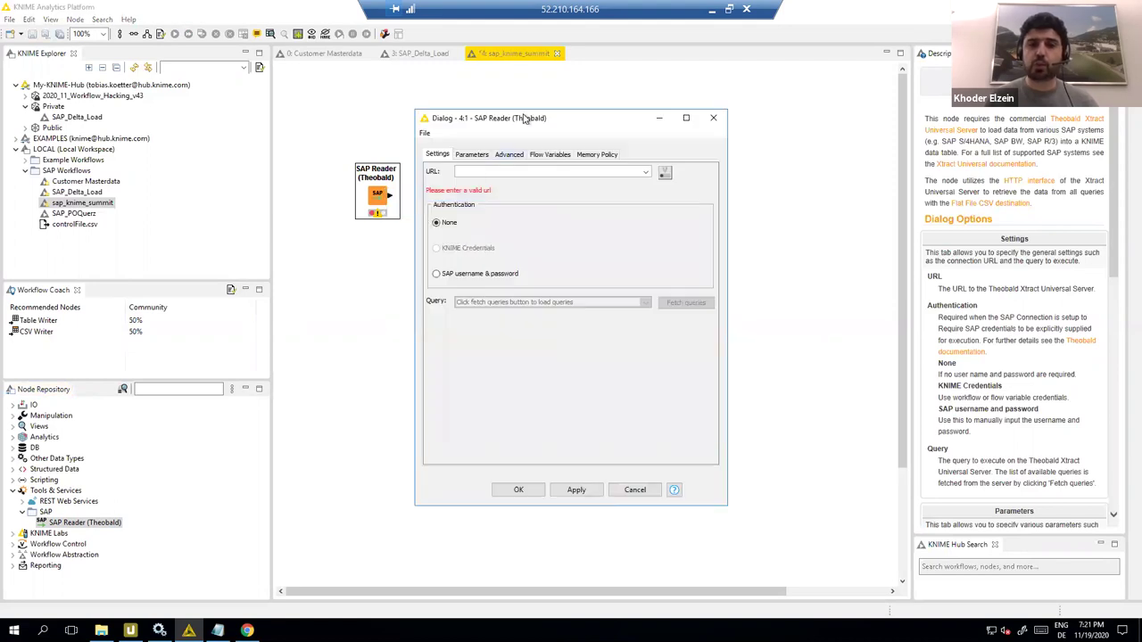
click(677, 154)
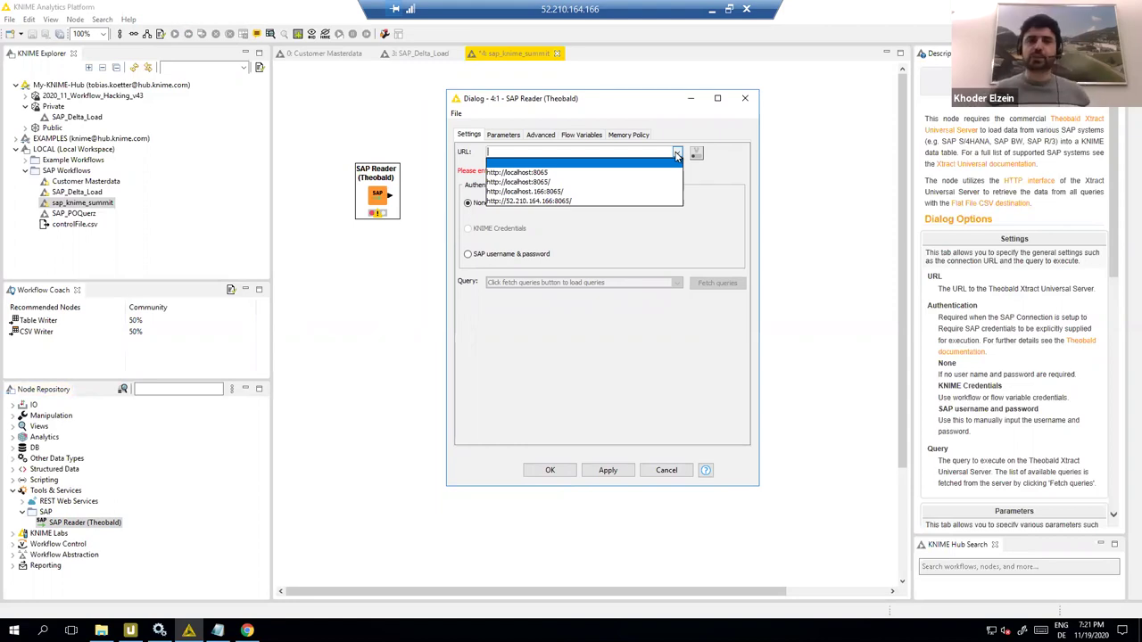
click(539, 172)
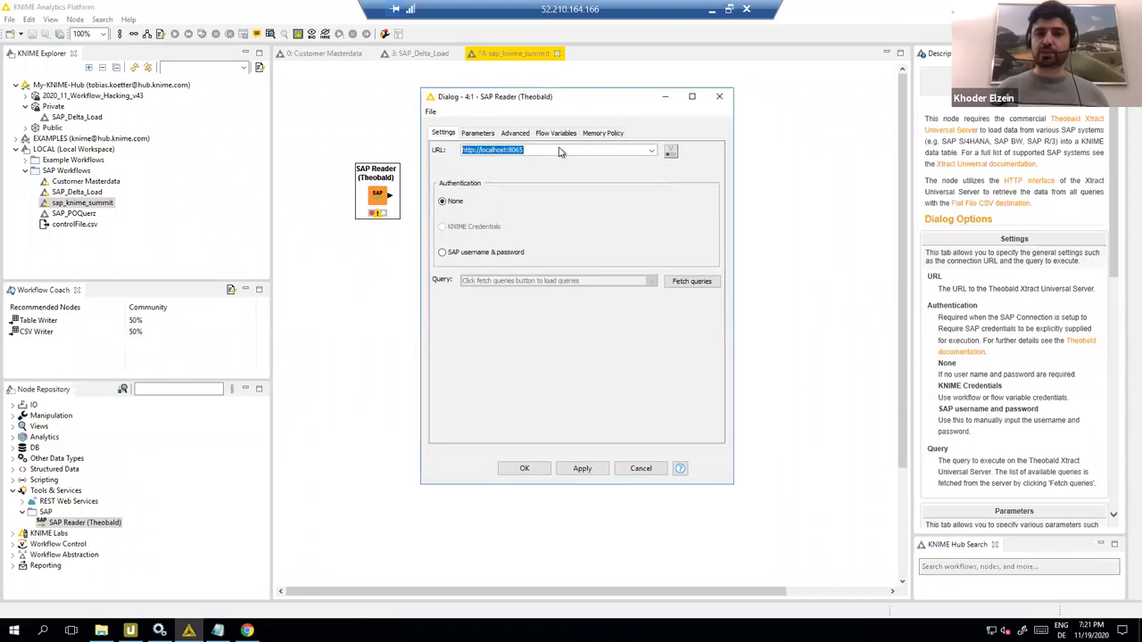
click(546, 151)
click(677, 283)
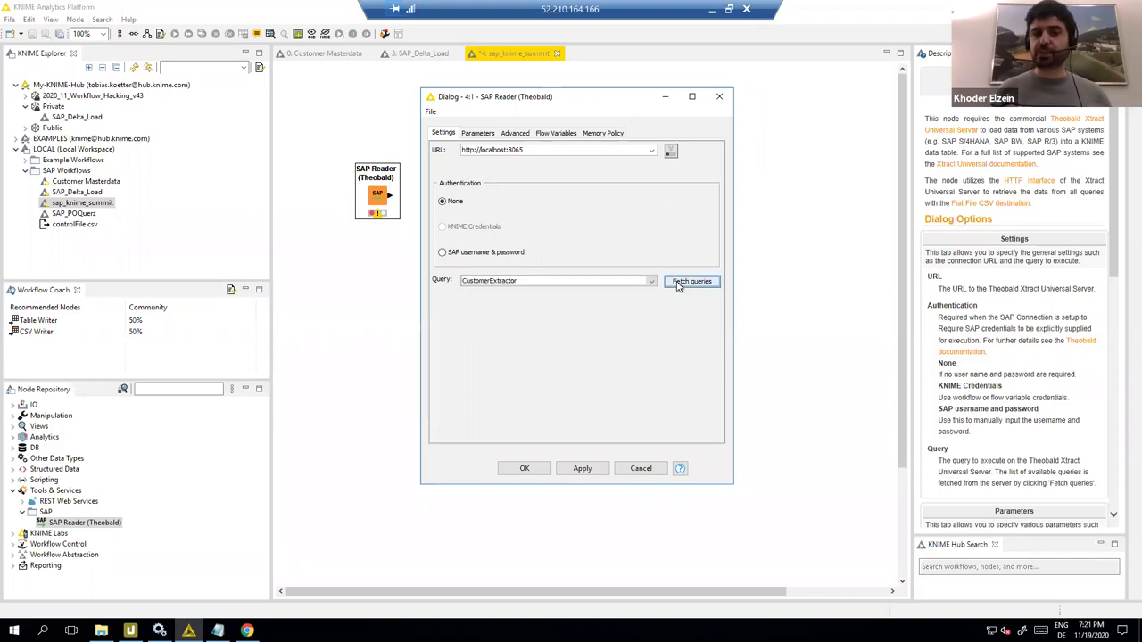
Select the Customer_Master_KNA1 query for the SAP Reader, check its parameters and apply the node configuration
click(651, 282)
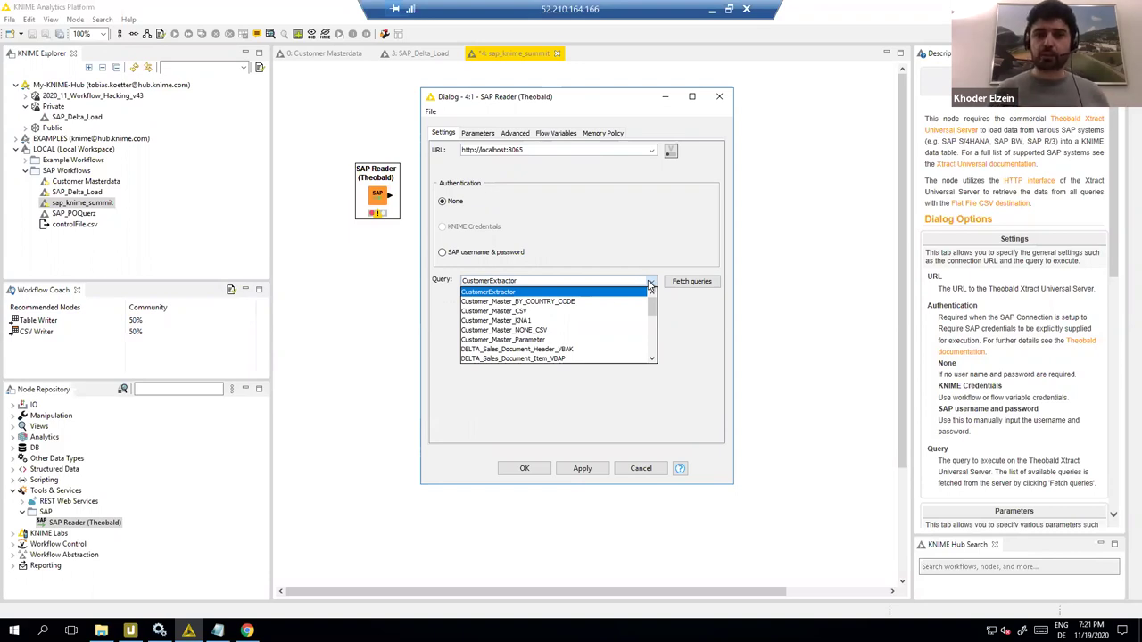
click(506, 322)
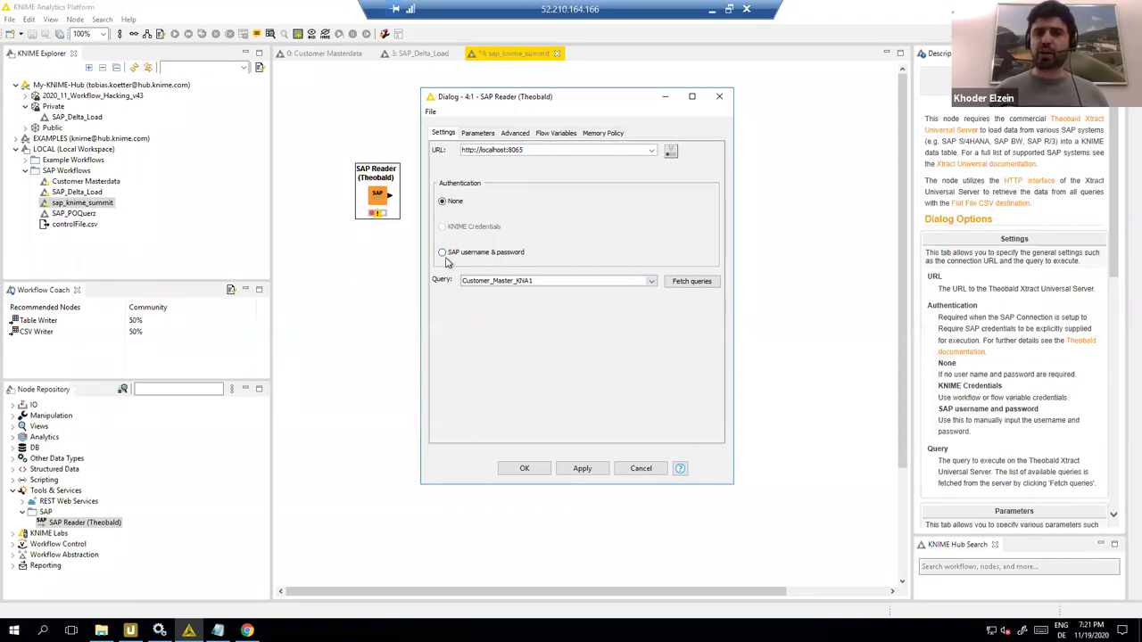
click(482, 133)
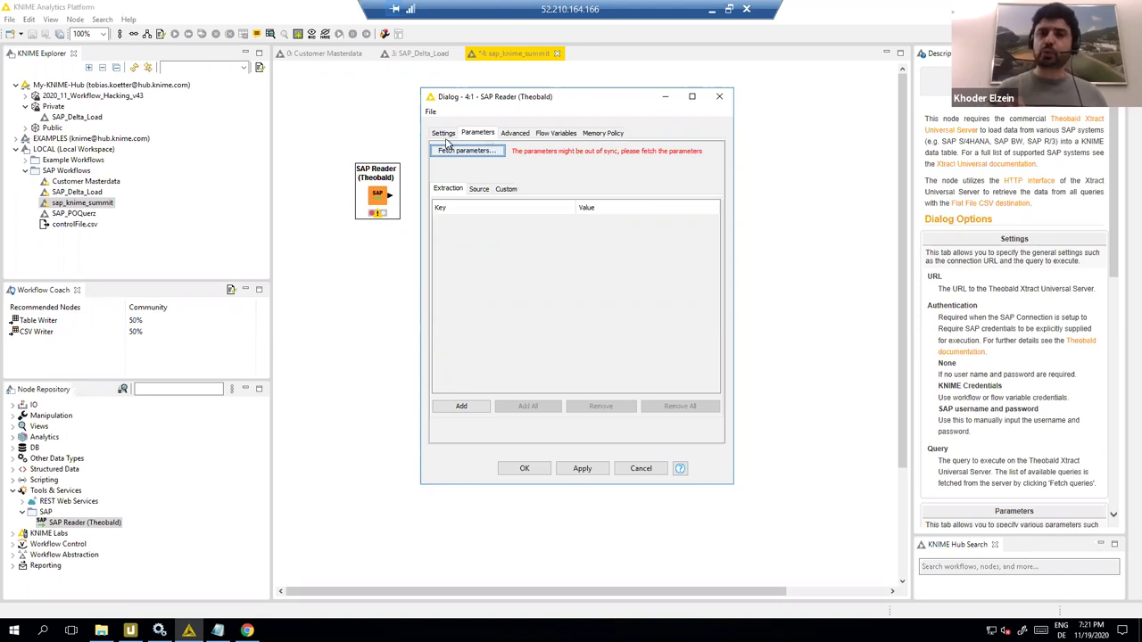
click(447, 135)
click(575, 469)
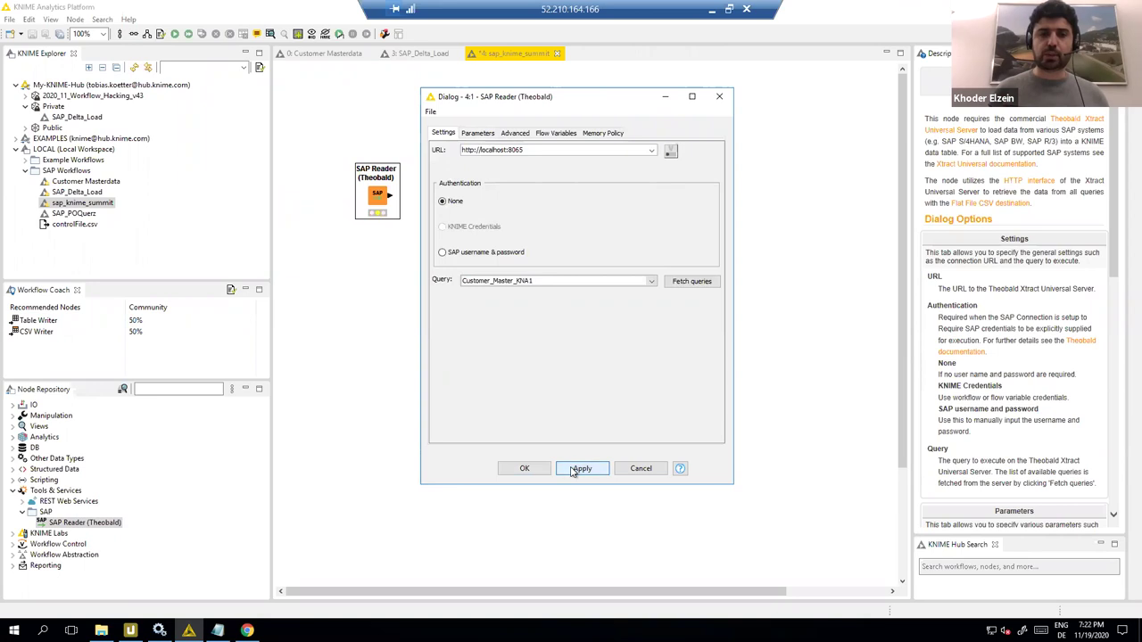
click(525, 467)
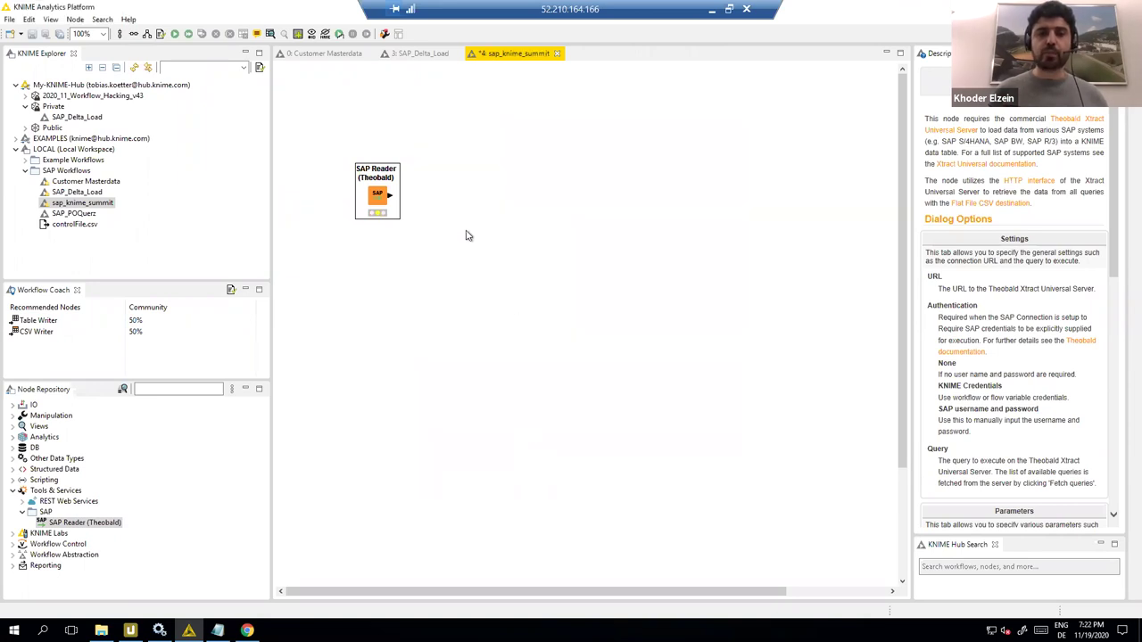
Execute the SAP Reader node and open its SAP query result
right_click(380, 194)
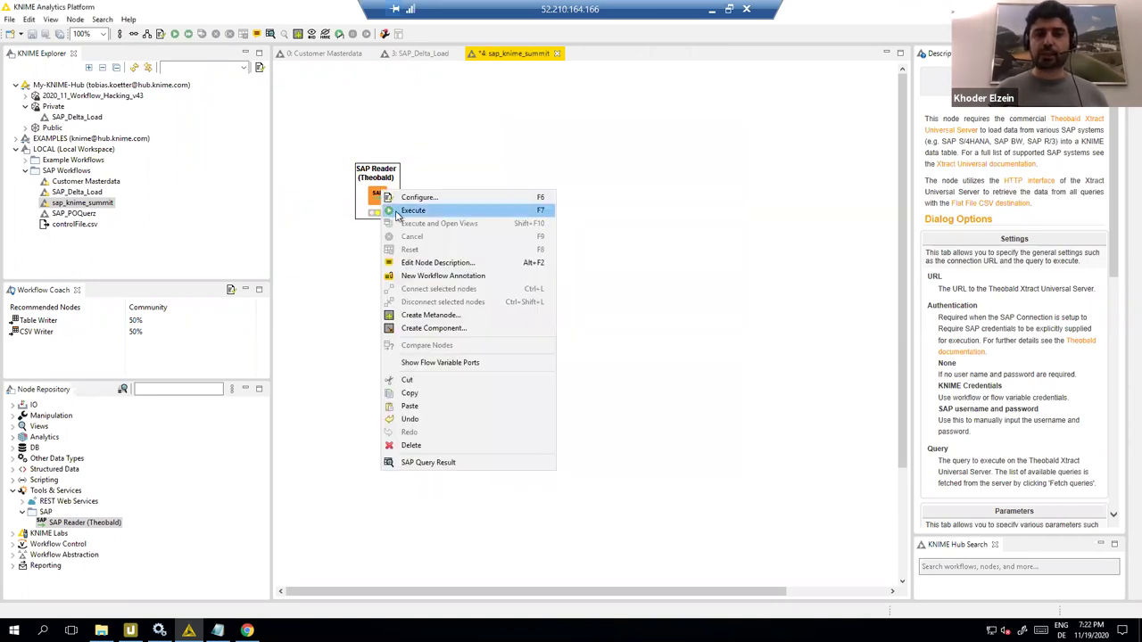
click(397, 214)
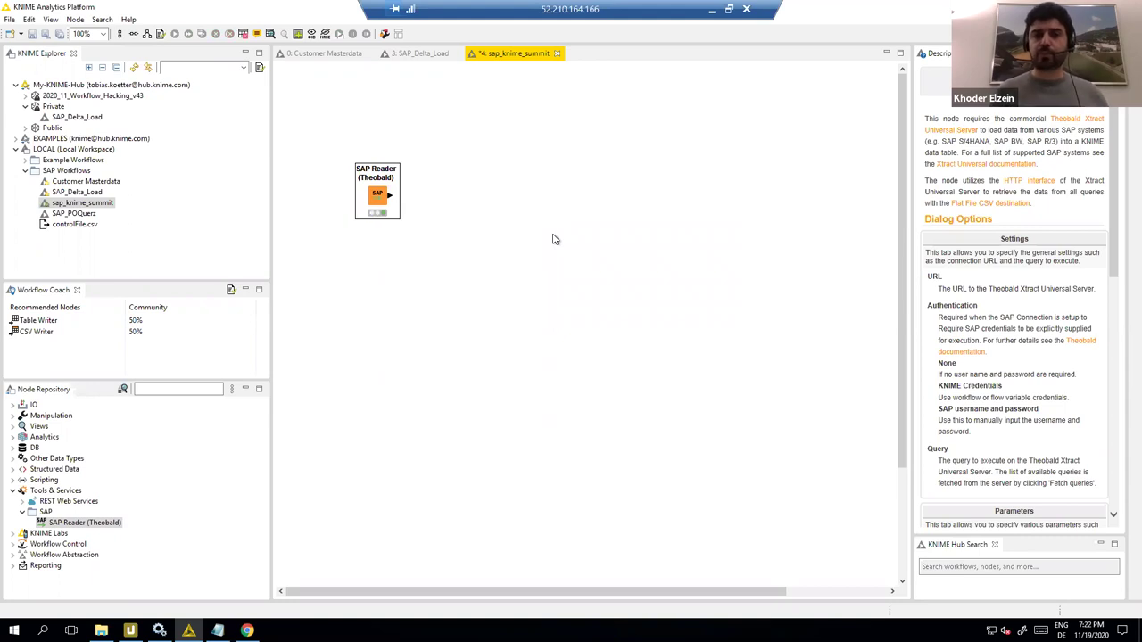
right_click(380, 196)
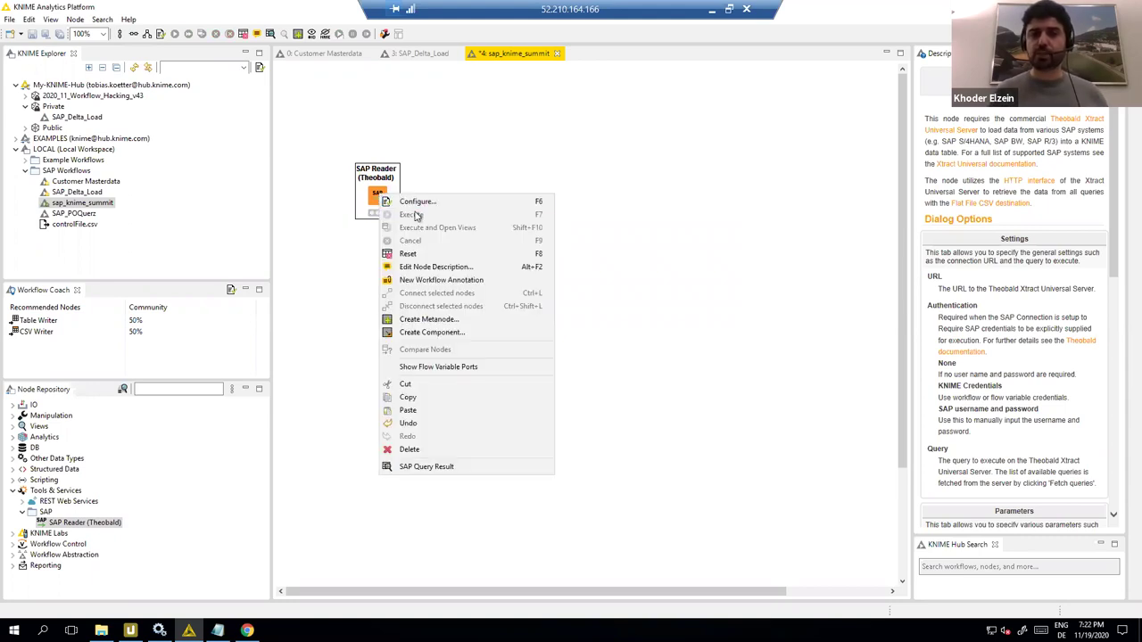
click(439, 467)
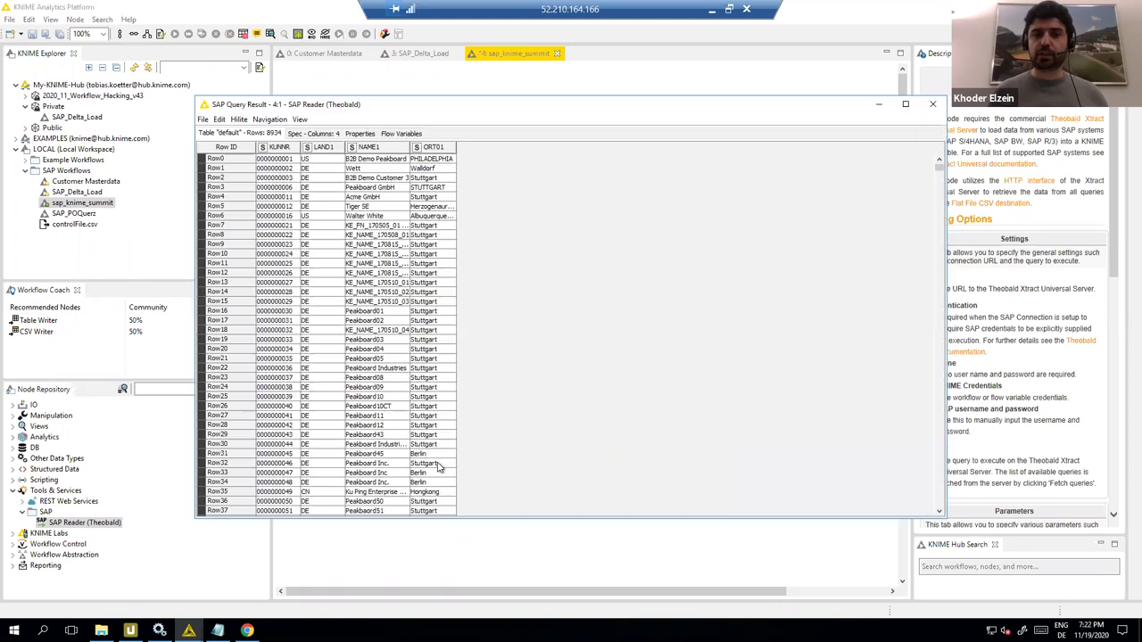
Examine the customer rows in the maximized query result table and close it
click(905, 104)
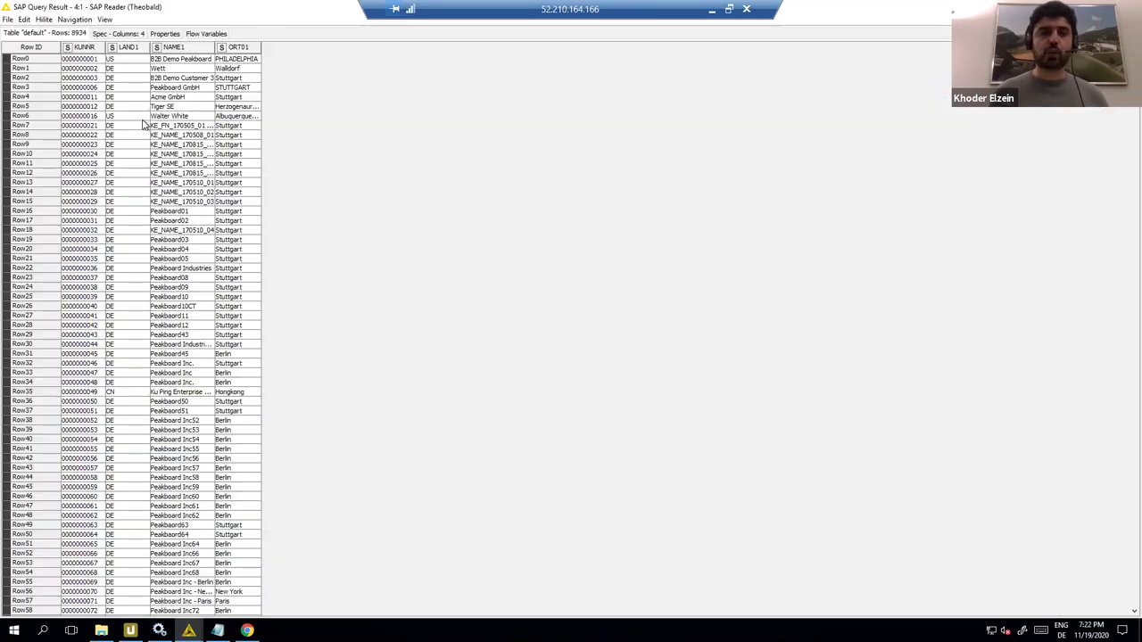
drag(84, 63, 239, 268)
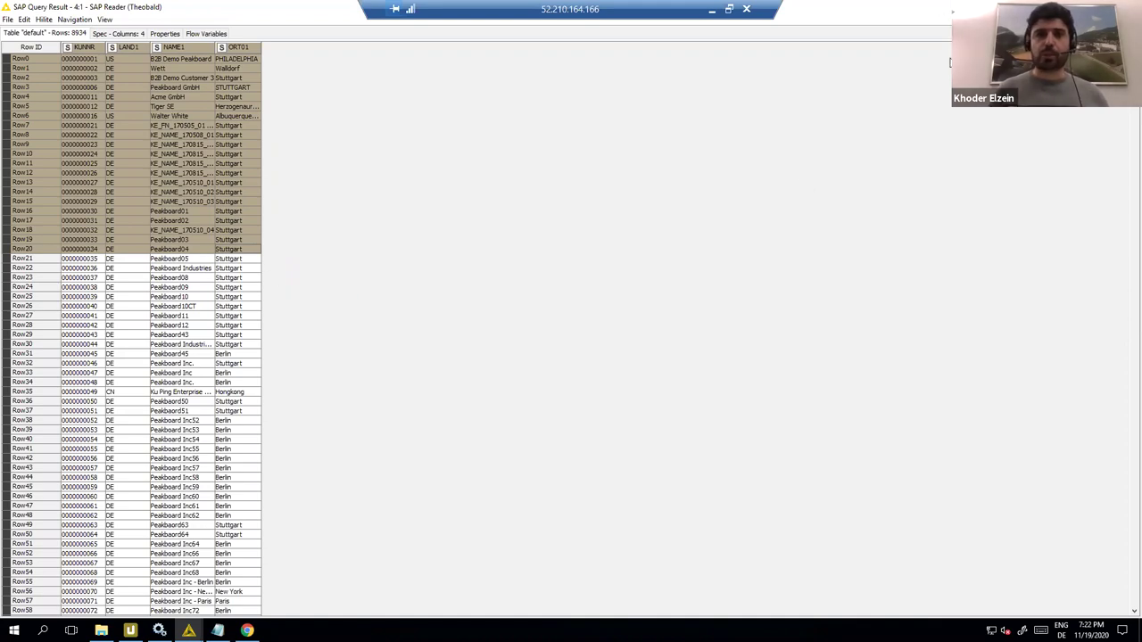
click(1133, 7)
click(560, 139)
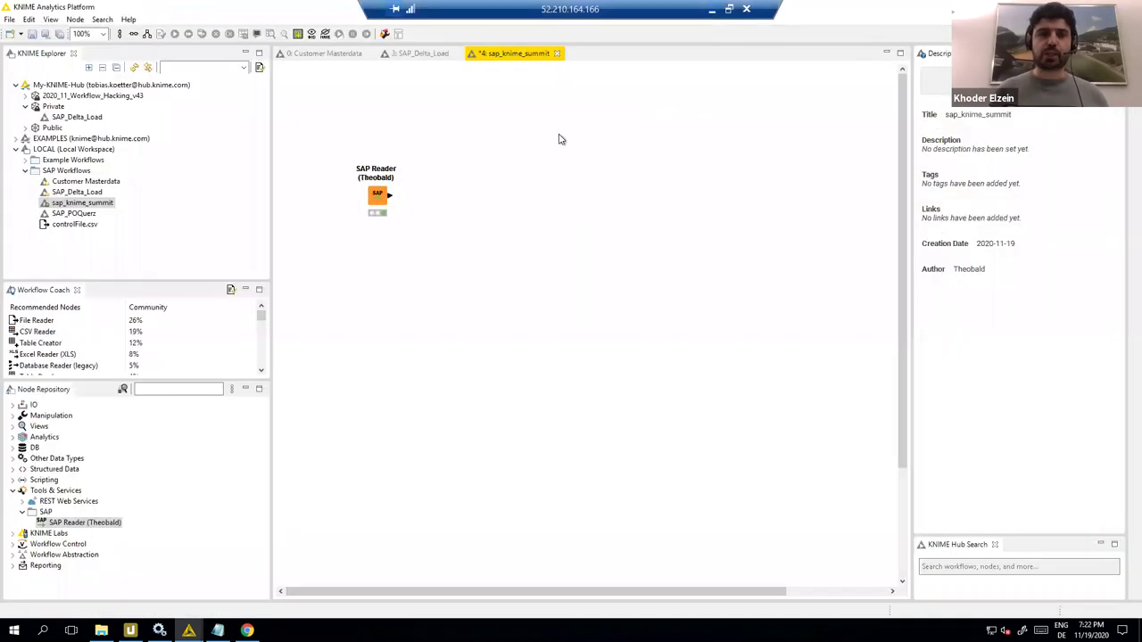
Switch back to Xtract Universal Designer and start a new extraction with sapbw as its source
click(374, 201)
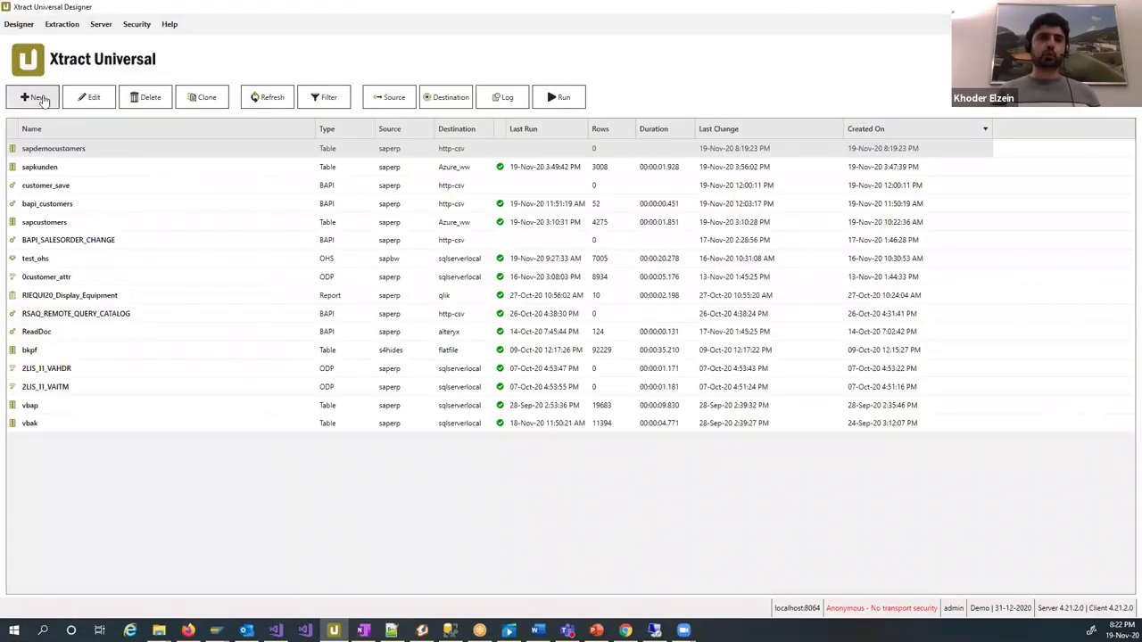
click(34, 98)
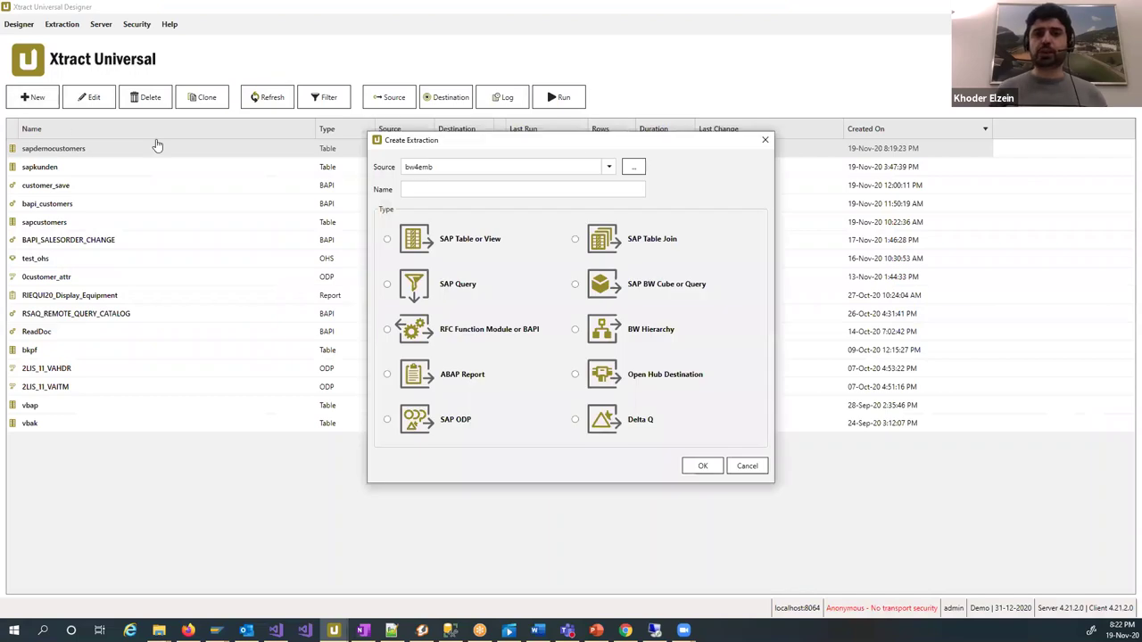
drag(555, 141, 489, 152)
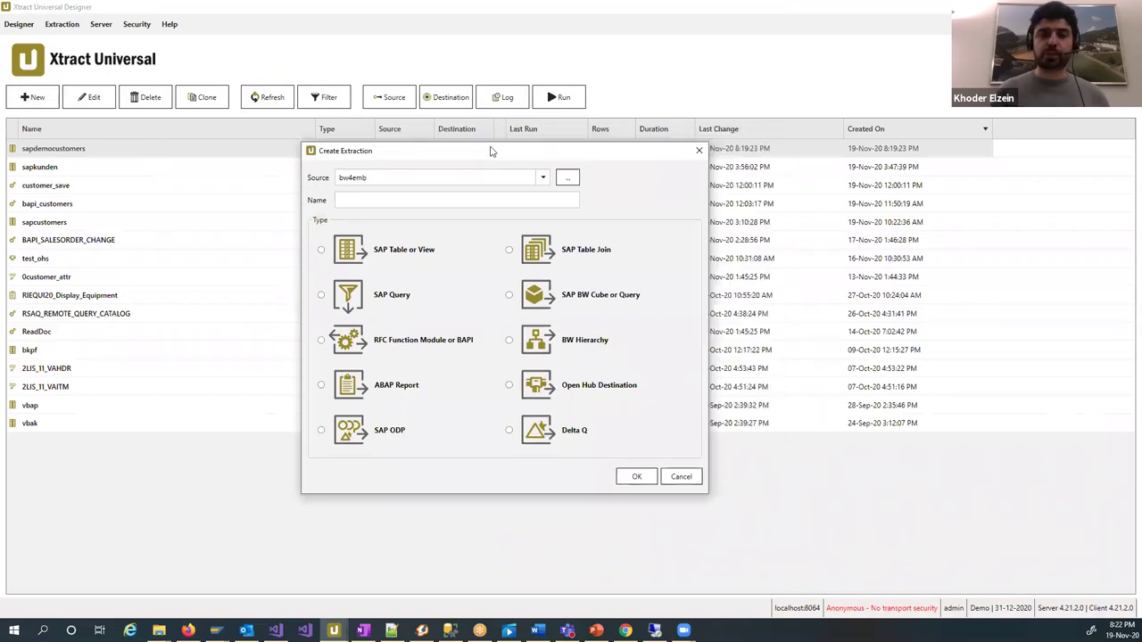
click(542, 179)
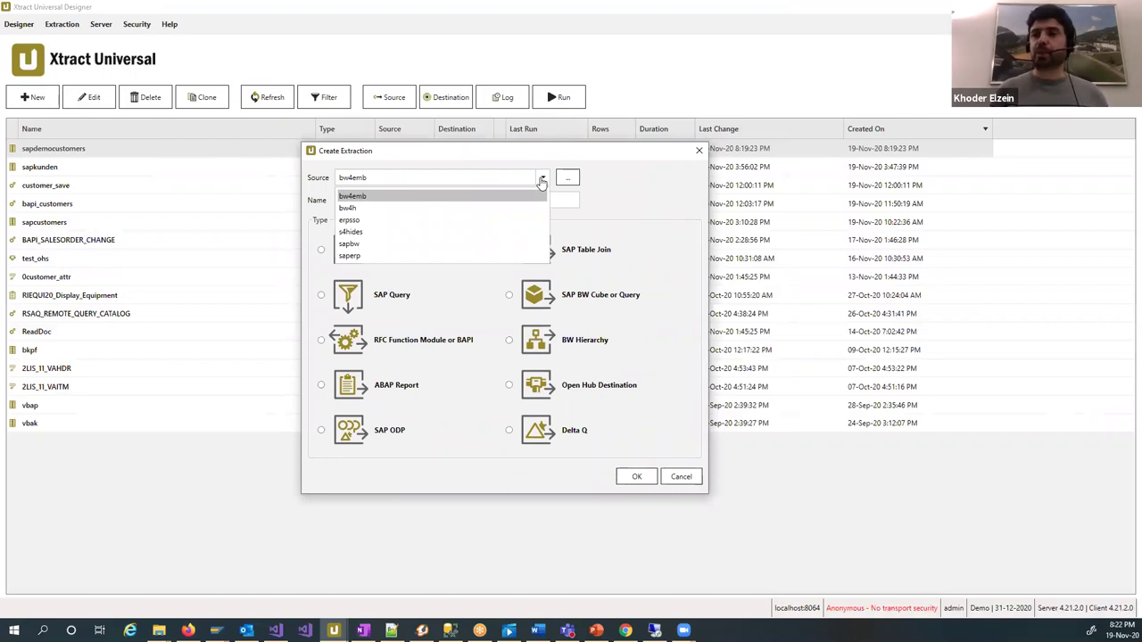
click(410, 247)
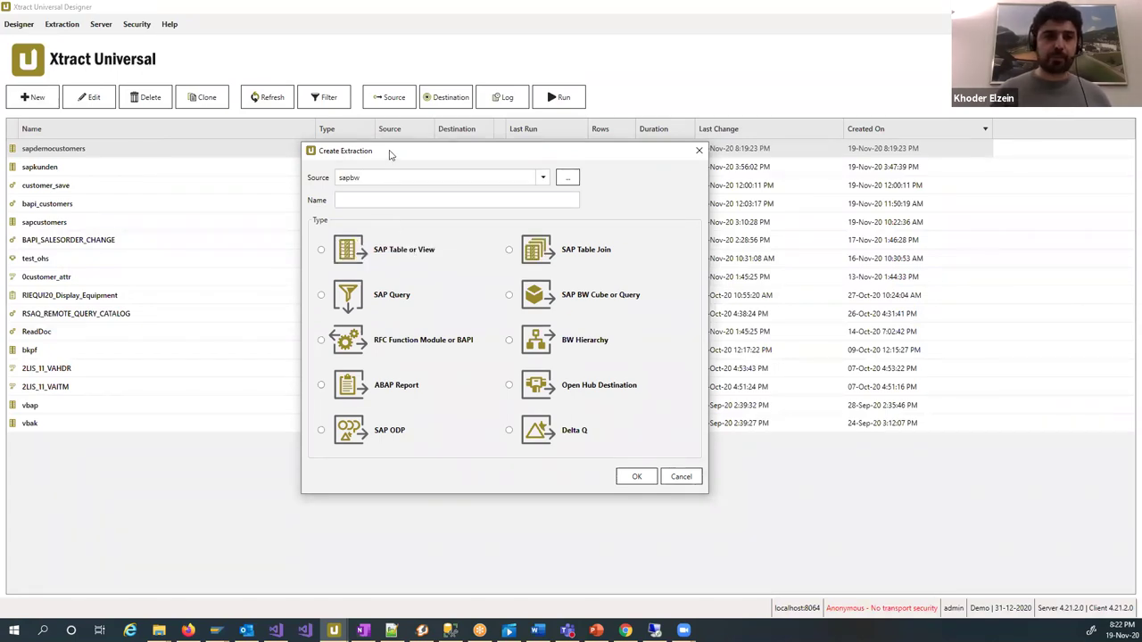
drag(389, 154, 480, 153)
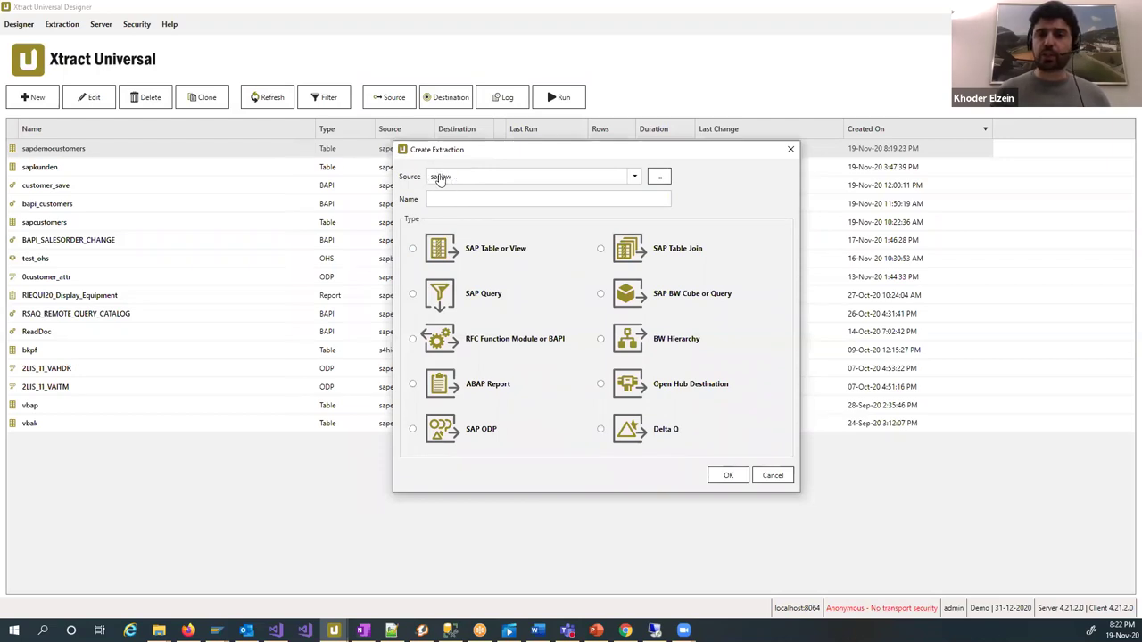
Name the extraction sapsalesquery and create it as an SAP BW Cube or Query type
click(455, 198)
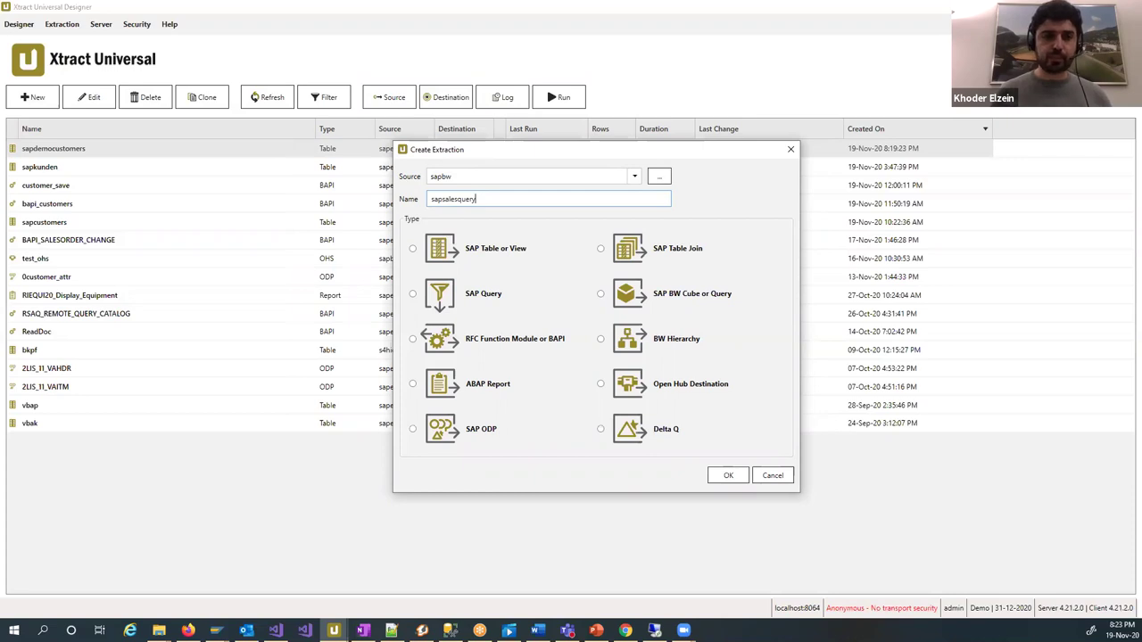
click(673, 301)
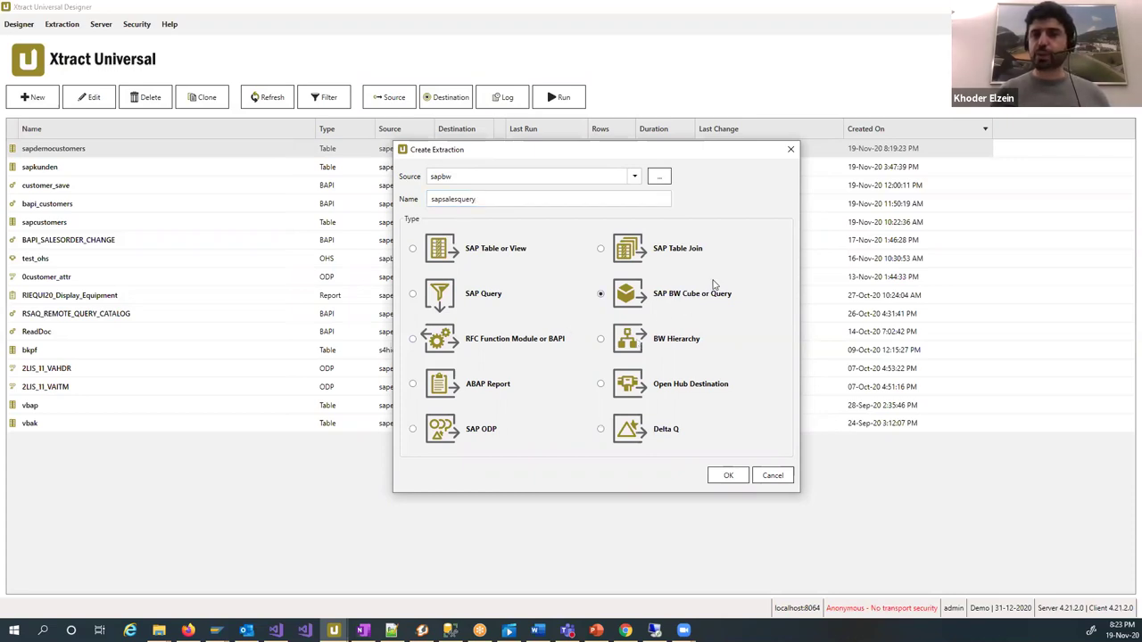
click(726, 477)
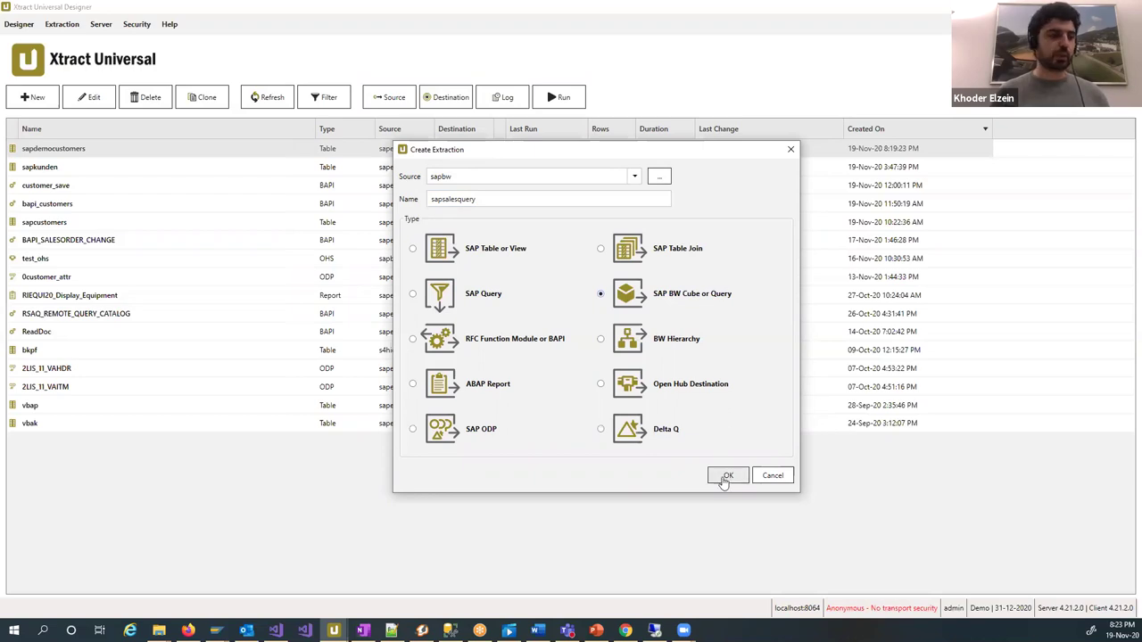
Look up queries matching *VARDEMO* and load 0D_DECU/VARDEMO01 as the extraction's BW query
click(579, 226)
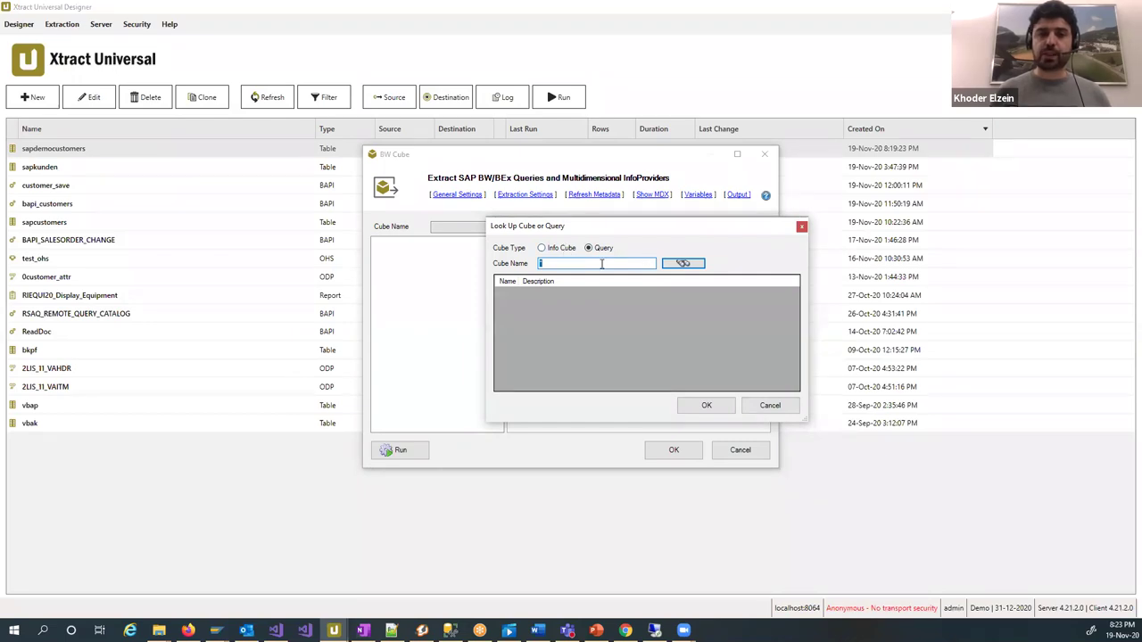
text(ARDEMO*)
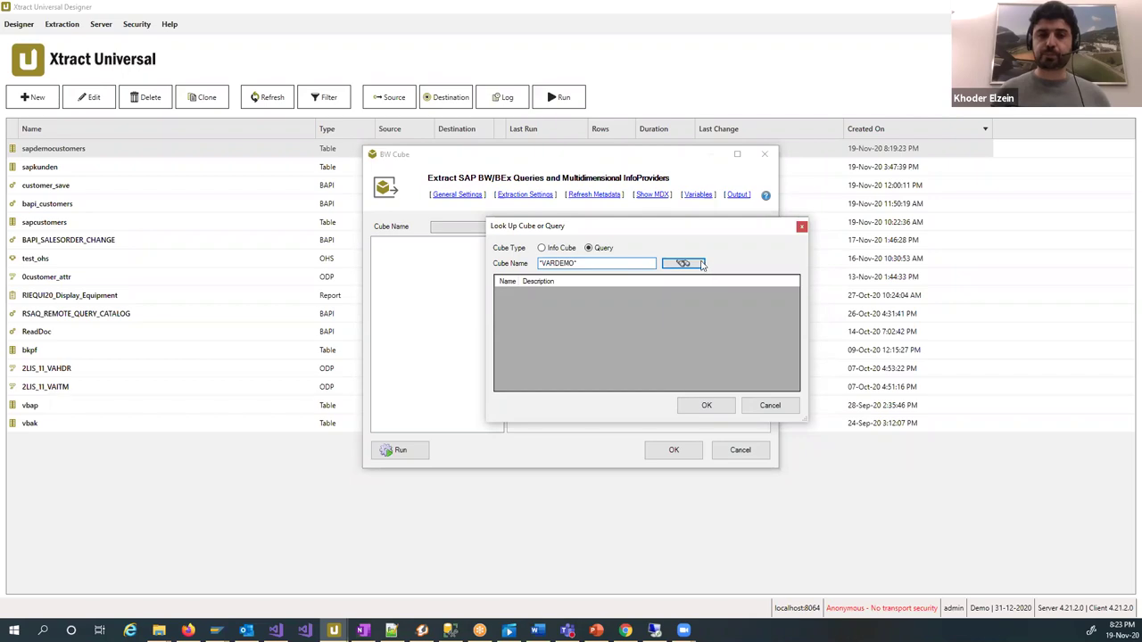
click(700, 264)
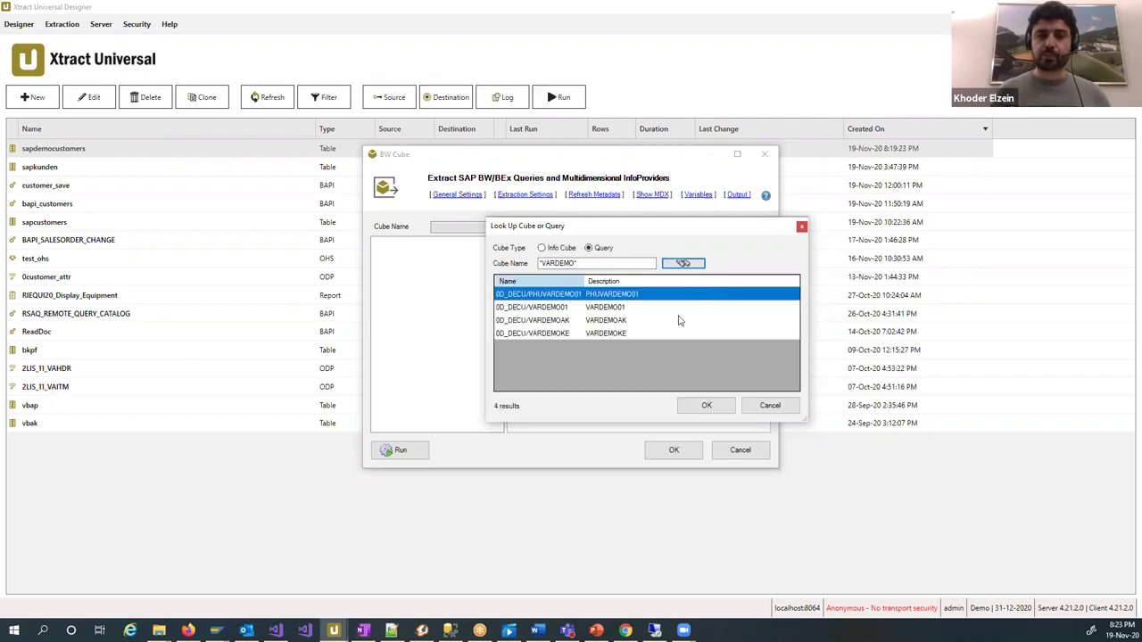
click(617, 310)
click(705, 406)
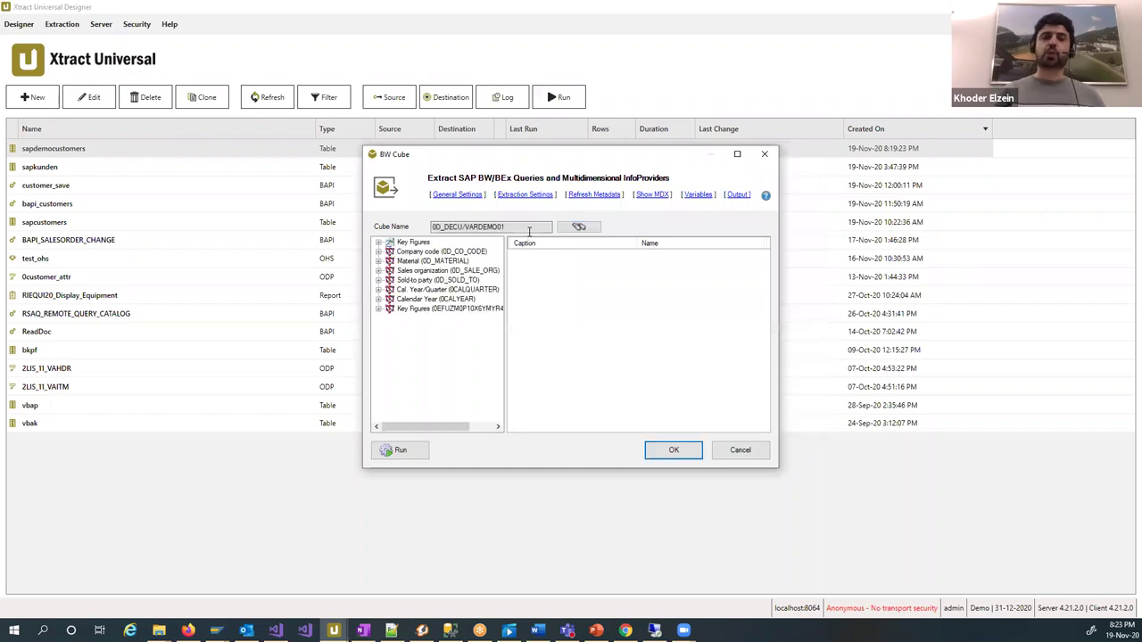
drag(527, 227, 463, 229)
click(461, 229)
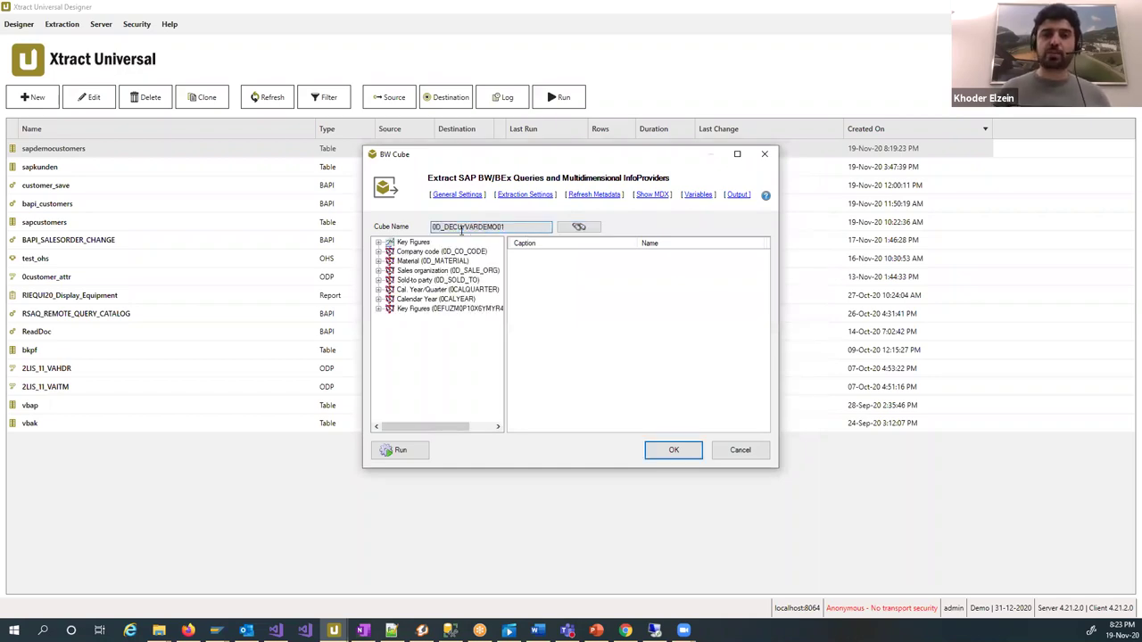
key(shift+Home)
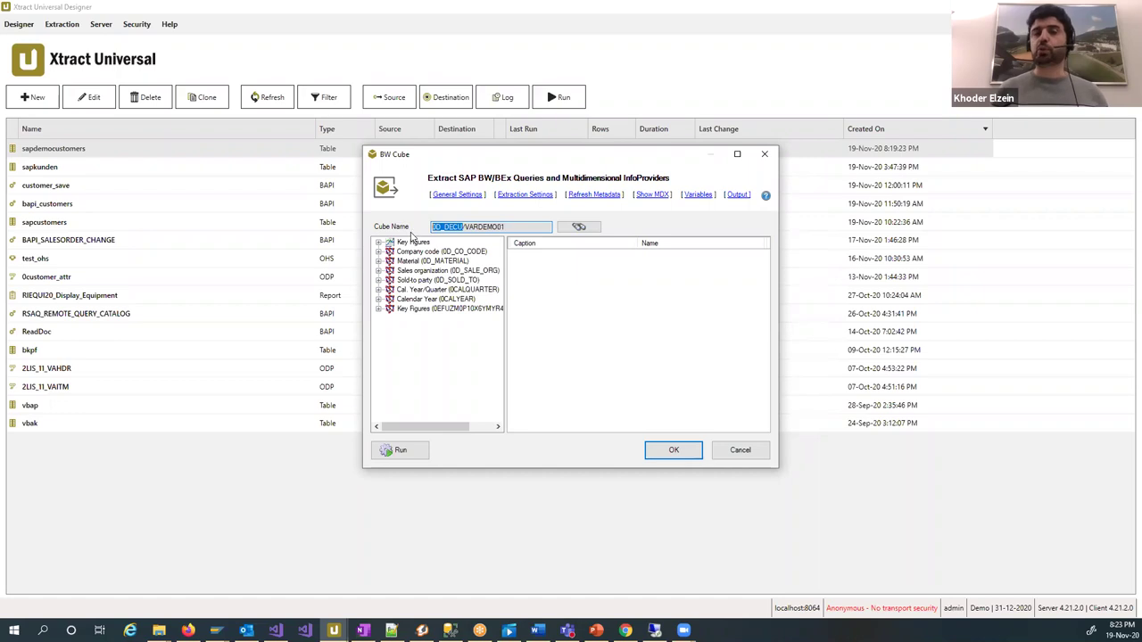
Add all key figures to the output: Costs, Net Value, Tax Amount and Billed Quantity
double_click(413, 242)
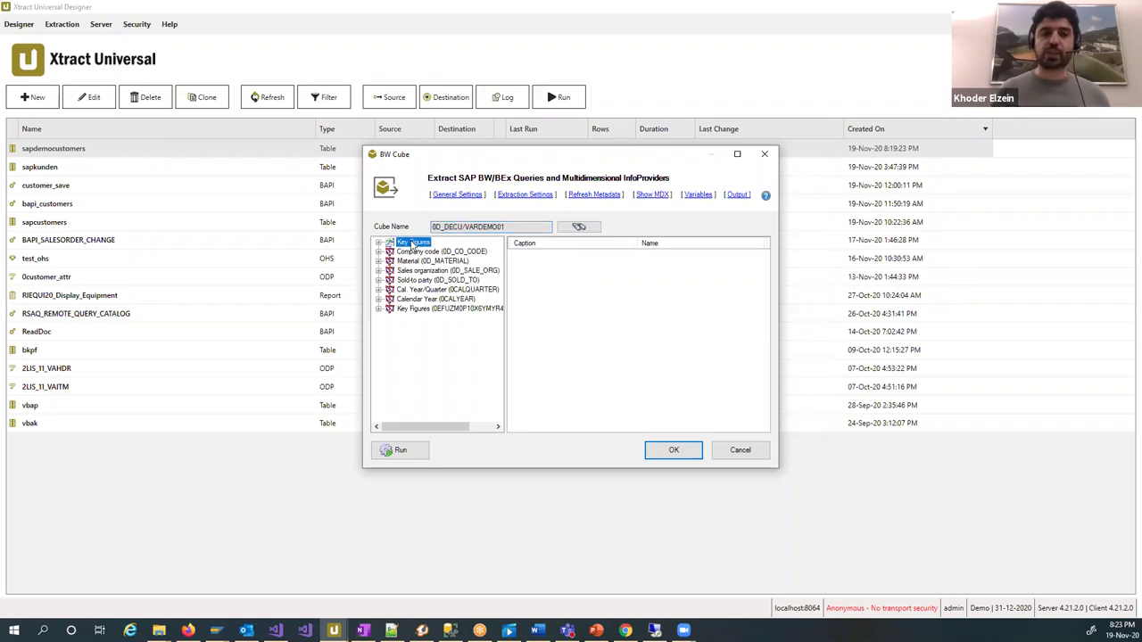
click(423, 249)
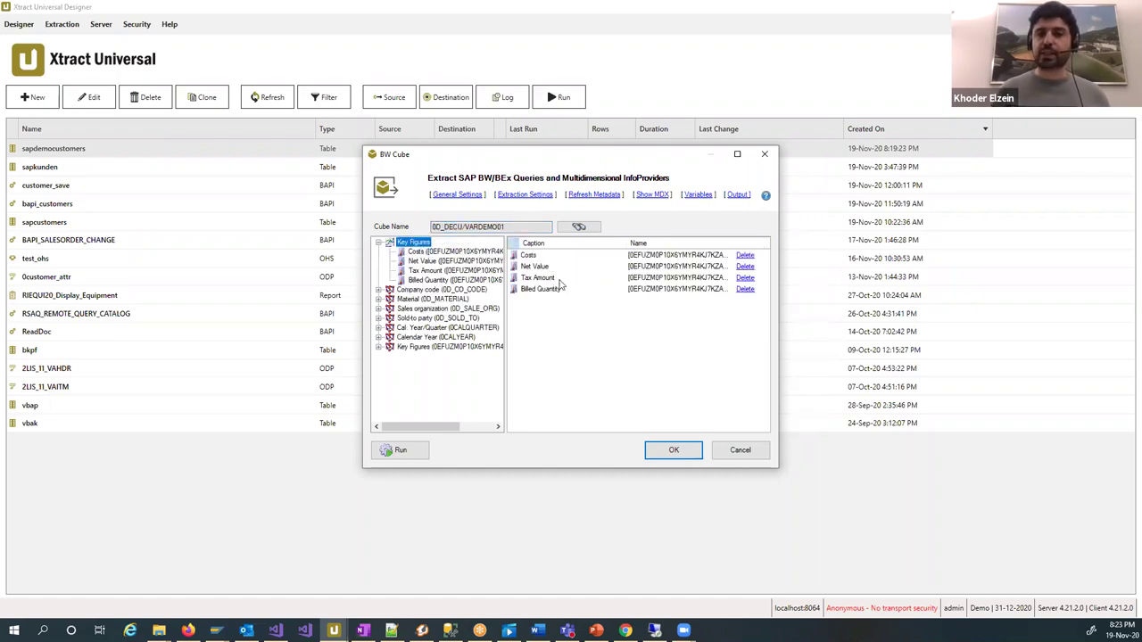
click(378, 243)
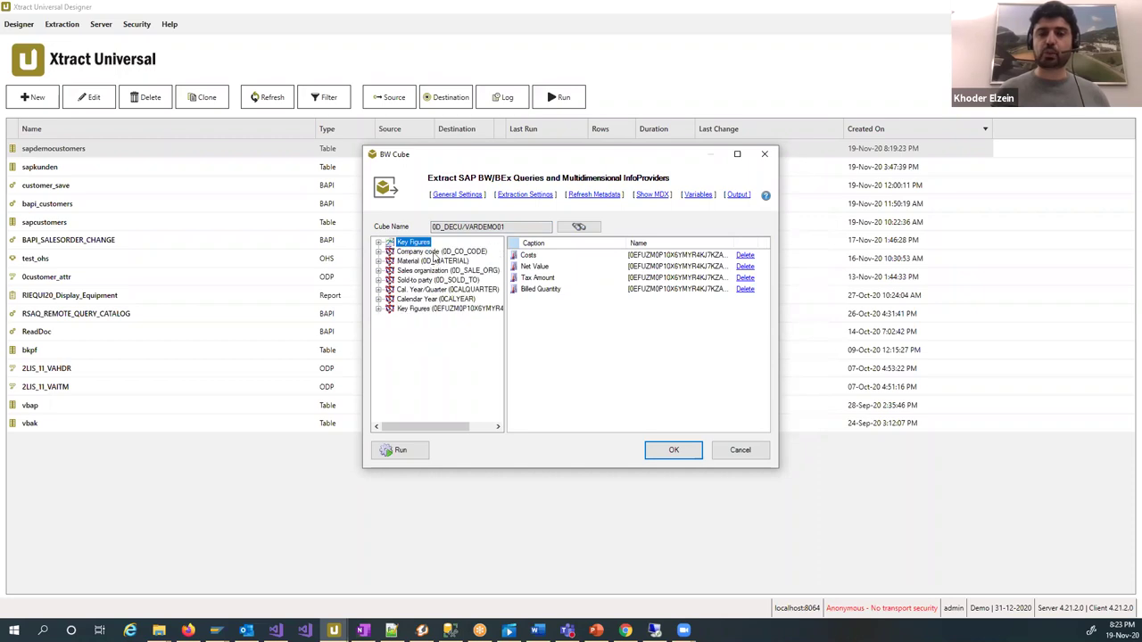
Add the dimensions Company code, Material, Sales organization, Sold-to party and Cal. Year/Quarter to the output
click(433, 253)
click(432, 250)
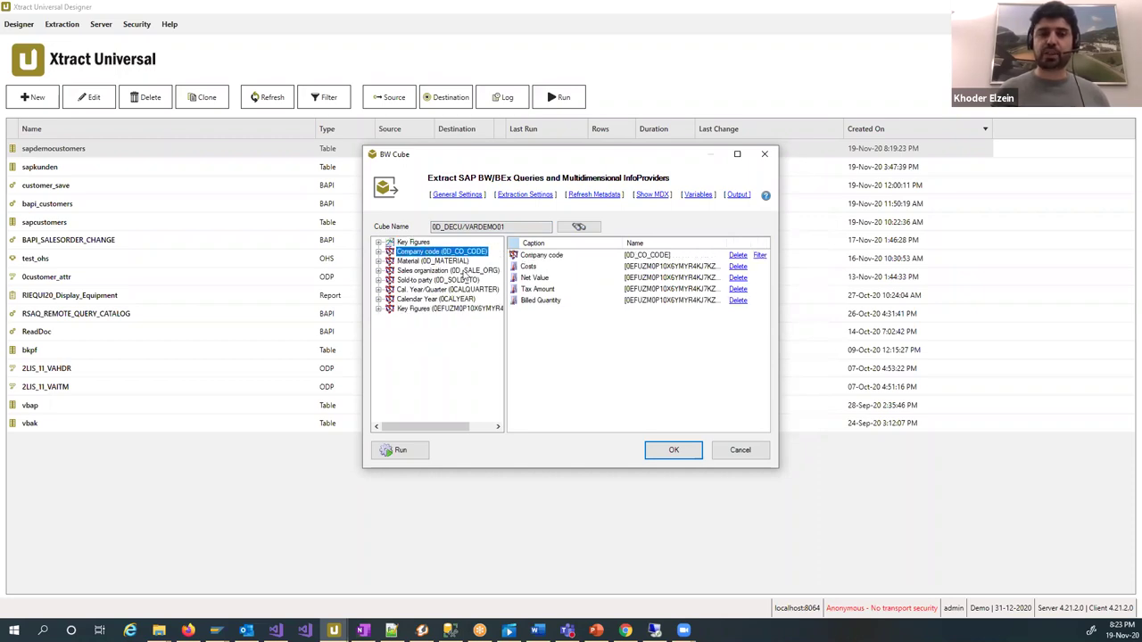
click(450, 260)
drag(524, 306, 580, 319)
drag(435, 272, 541, 292)
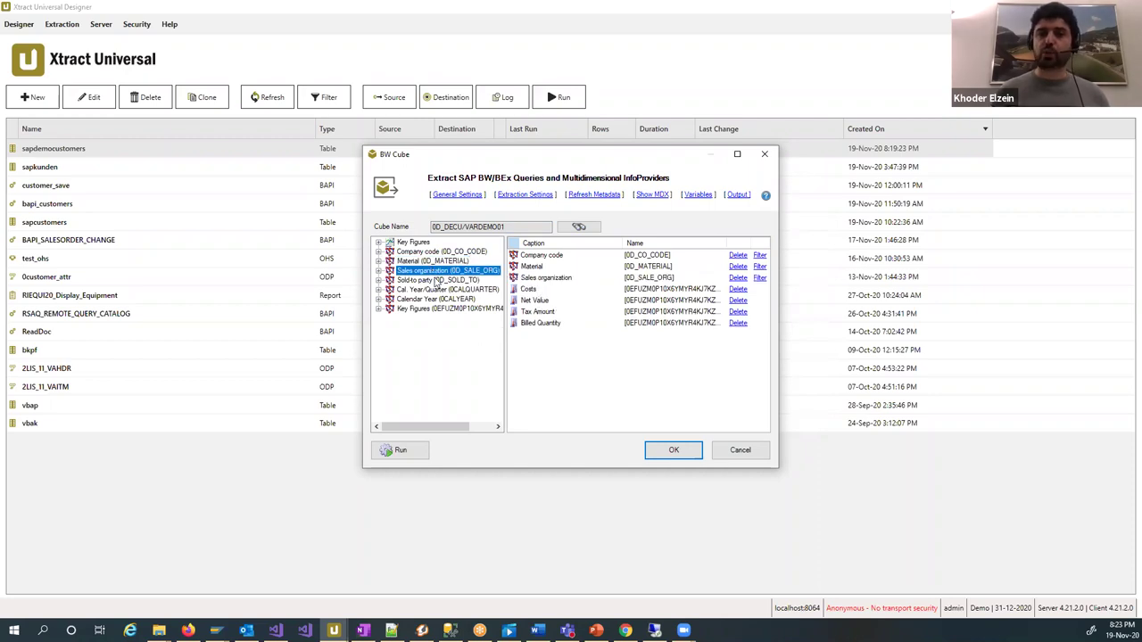
click(428, 281)
drag(427, 283, 556, 314)
click(466, 290)
drag(466, 291, 575, 318)
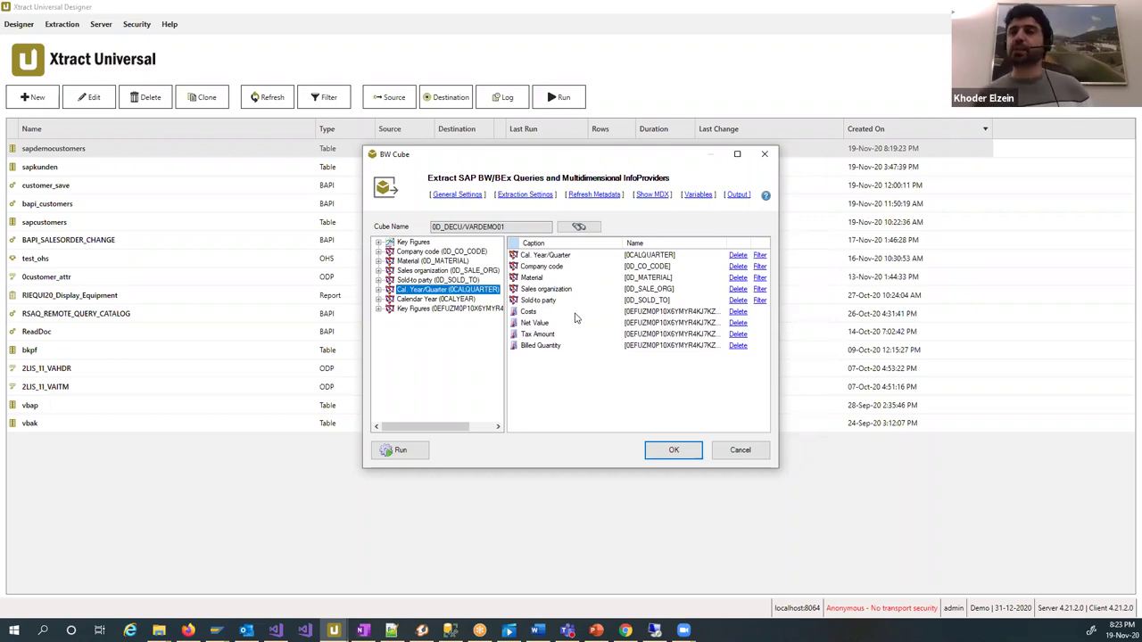
Examine the query's variables and the selectable members of the SALESORG variable, then close them without setting values
click(698, 196)
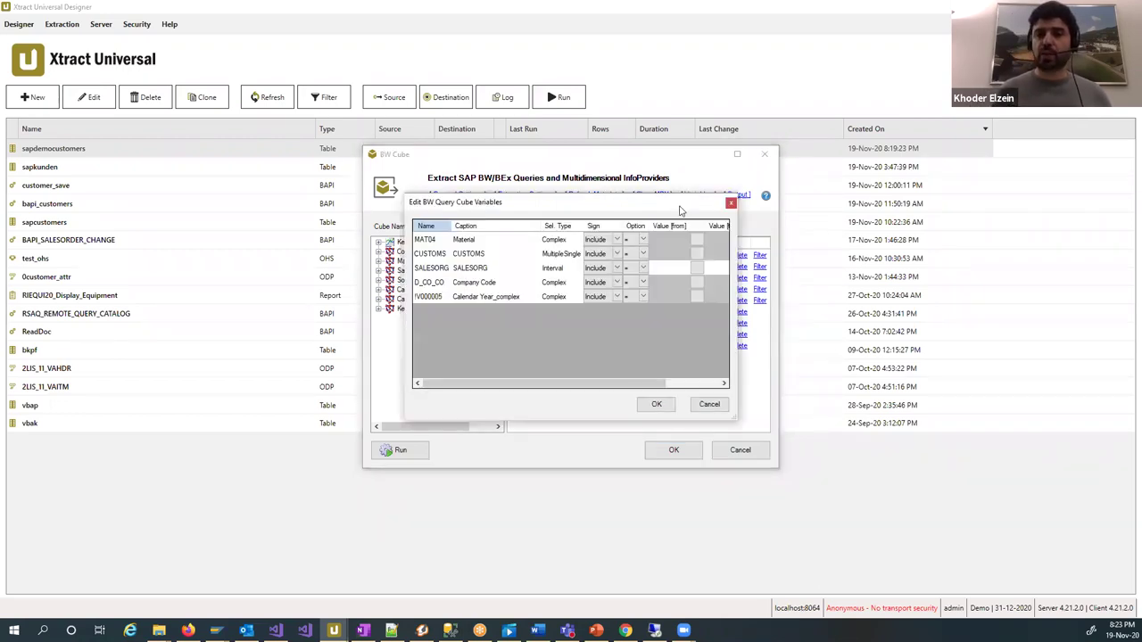
drag(679, 211, 744, 279)
click(729, 337)
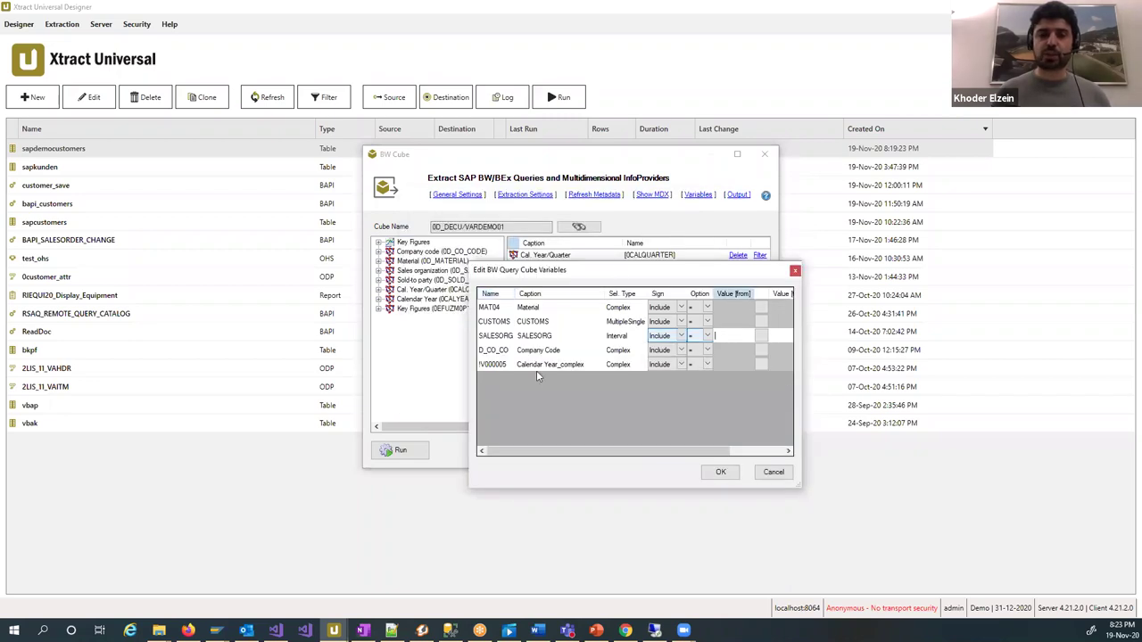
click(505, 342)
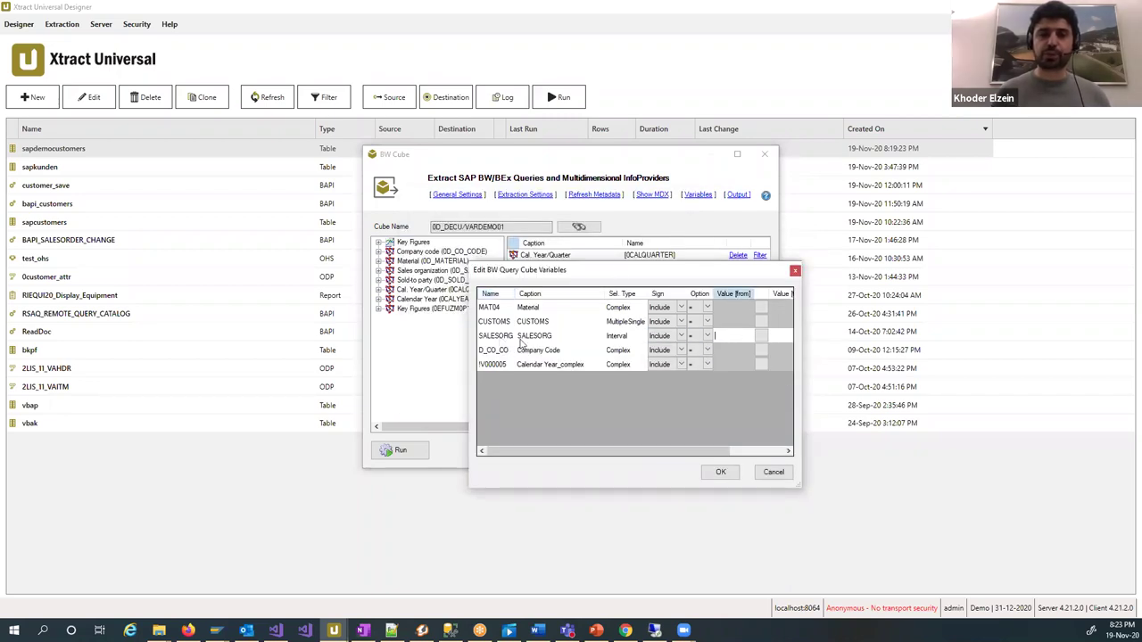
click(760, 335)
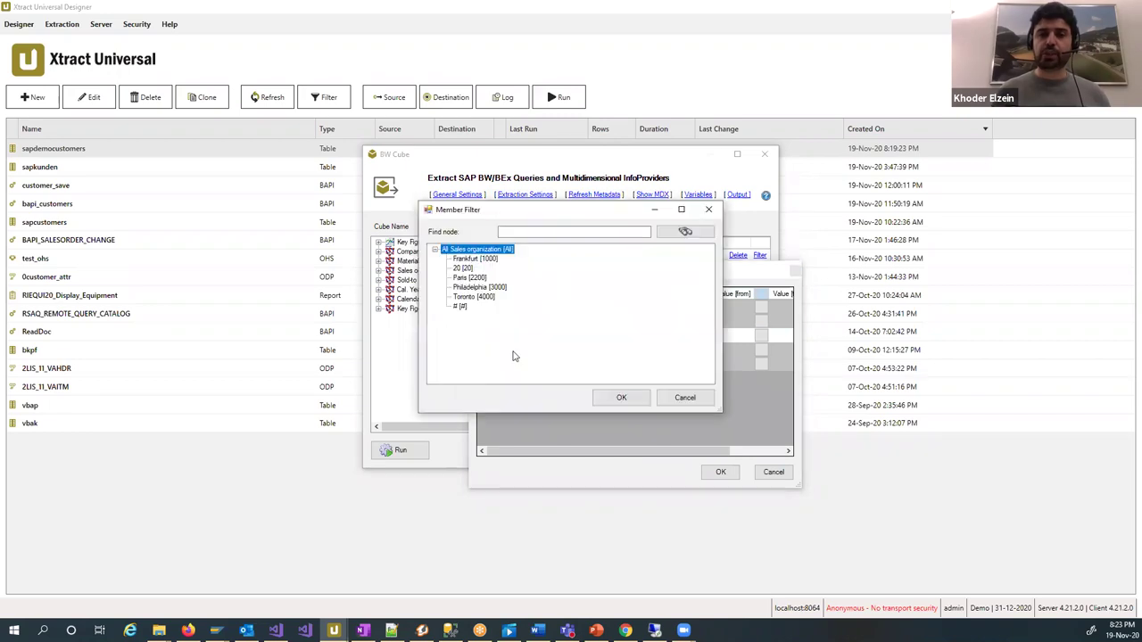
click(685, 398)
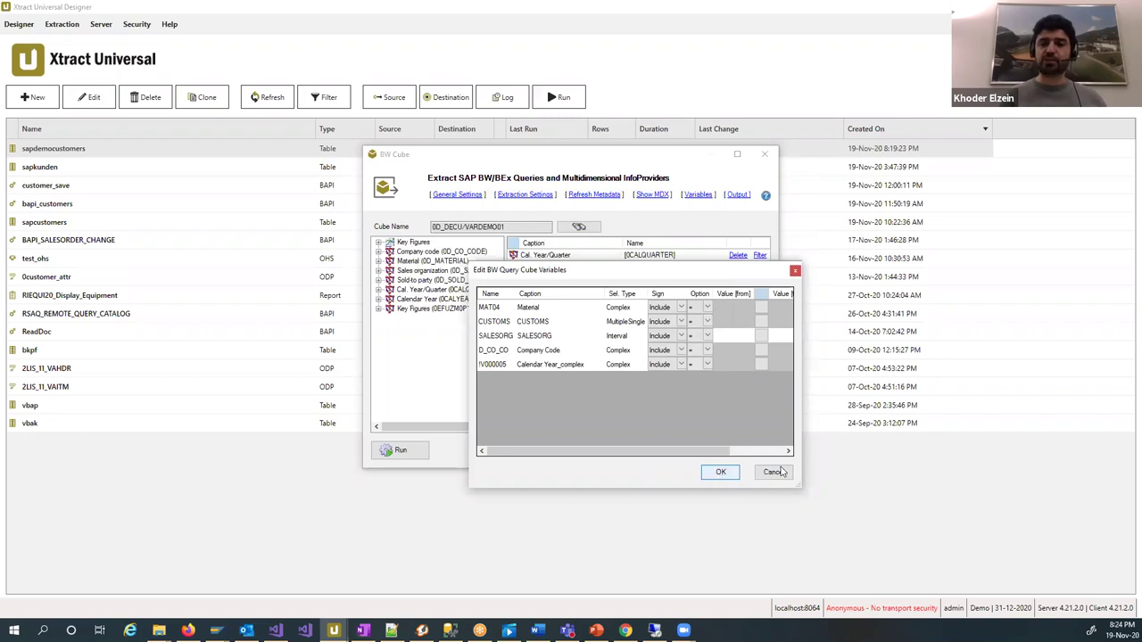
click(721, 473)
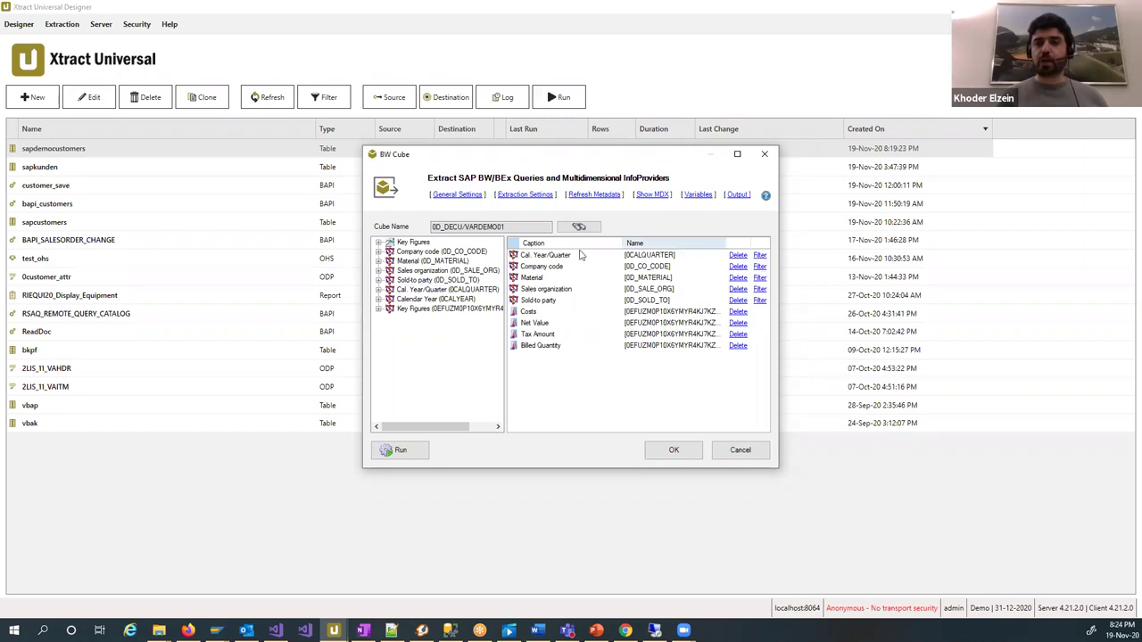
click(540, 275)
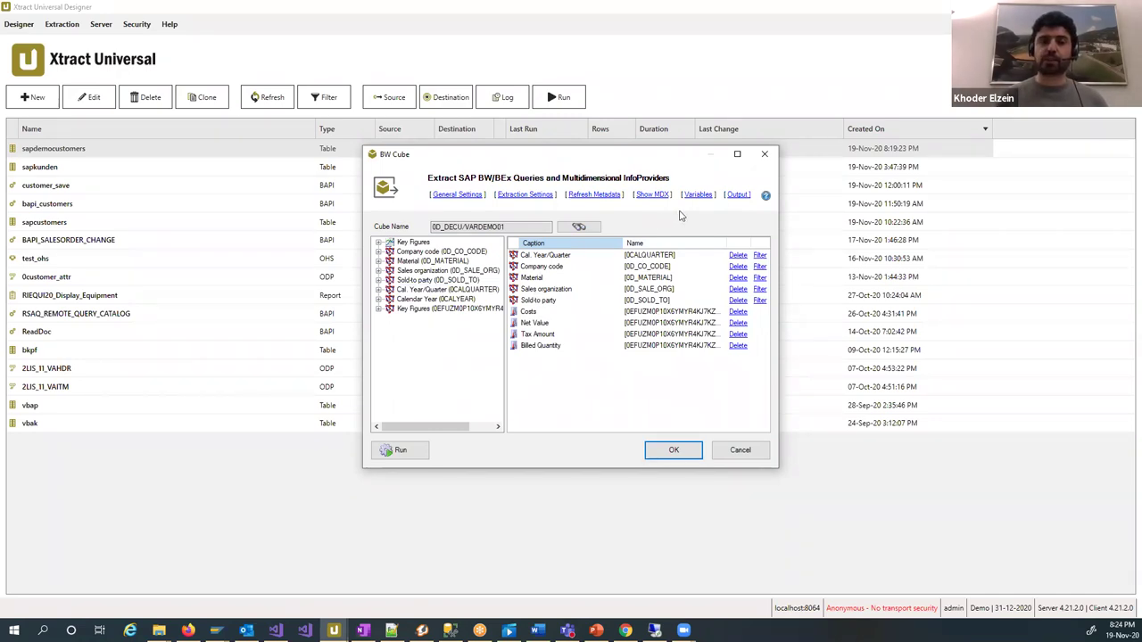
Enable Use Description for Column in the extraction settings and save the BW query extraction
click(538, 196)
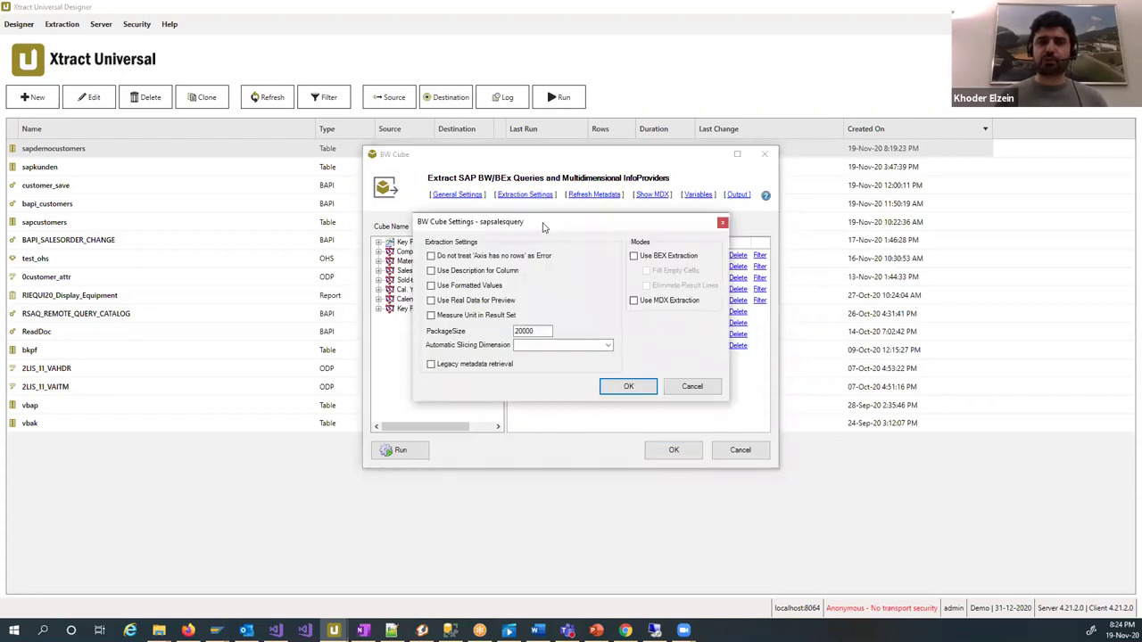
drag(543, 226, 751, 390)
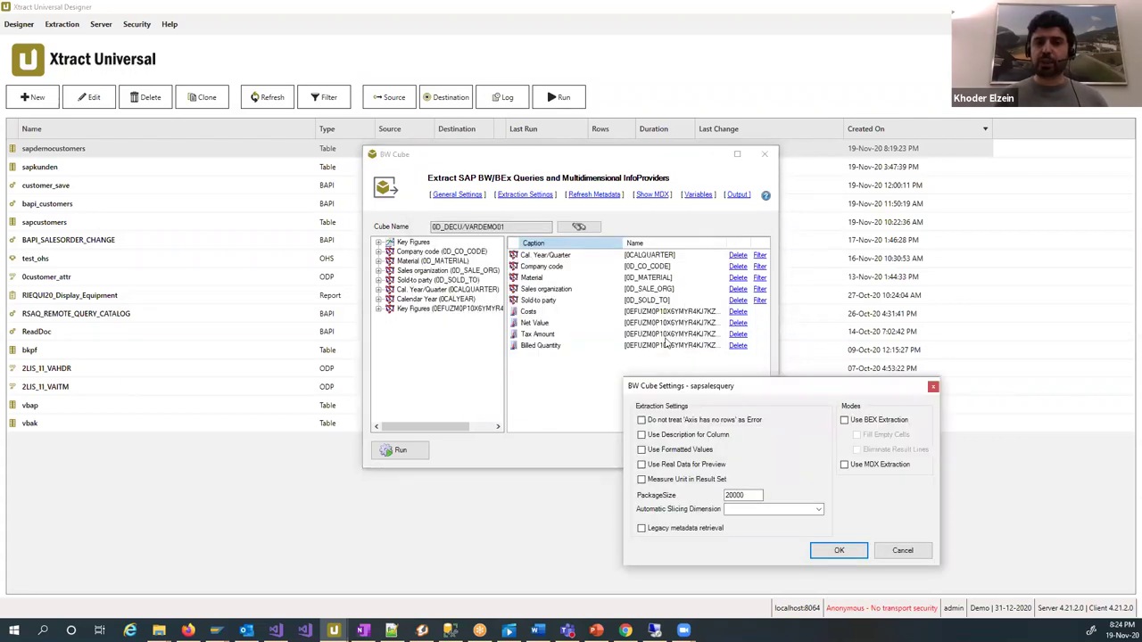
click(642, 435)
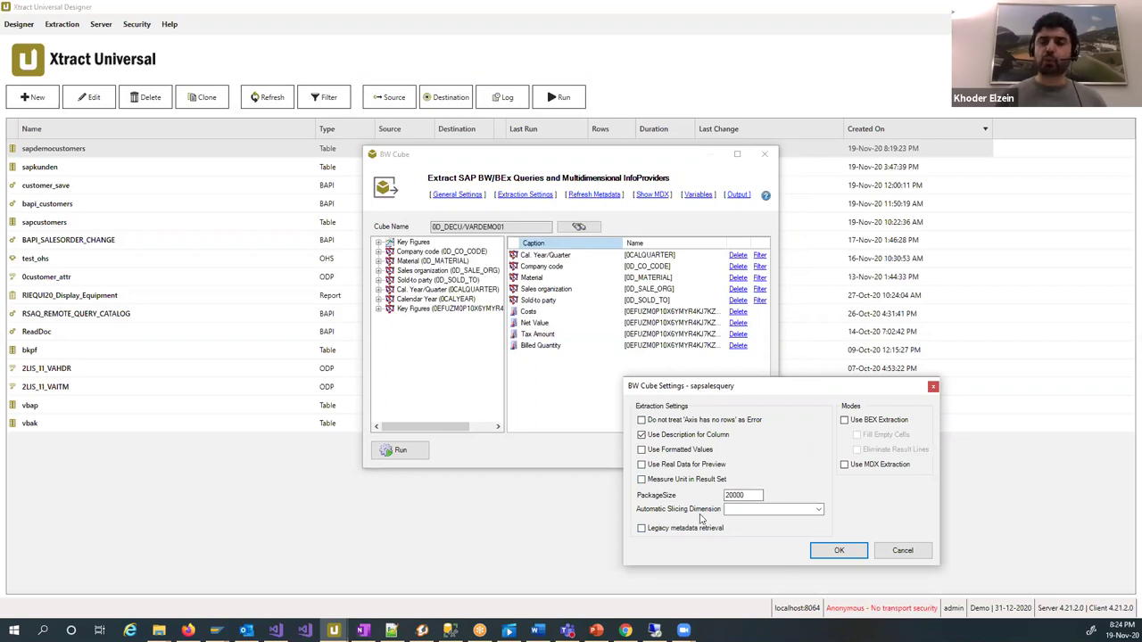
click(825, 550)
click(682, 453)
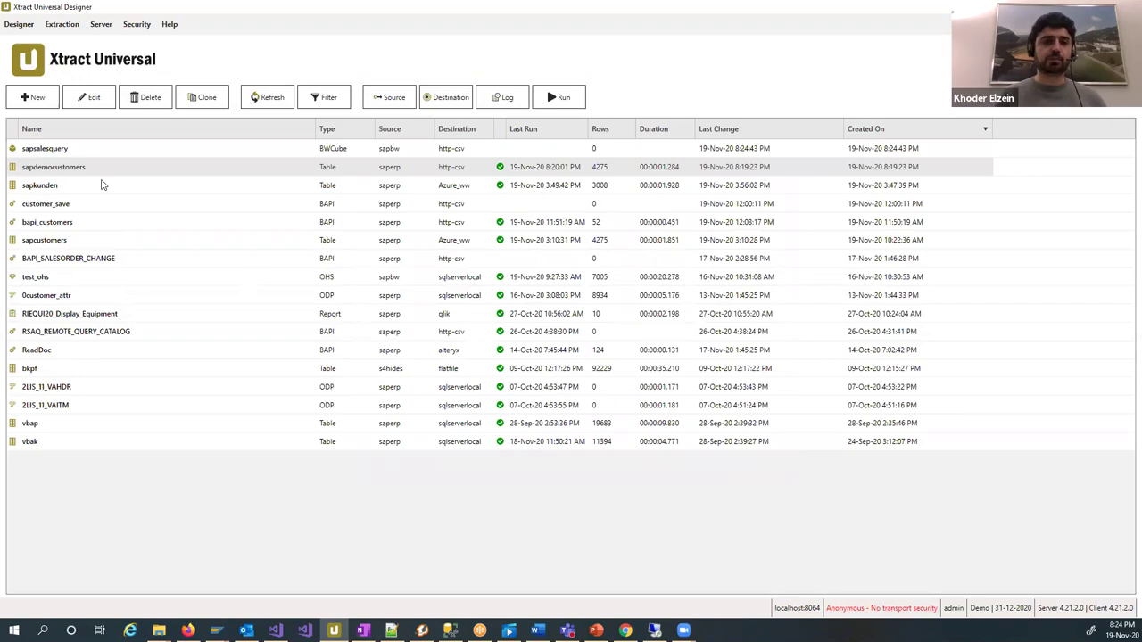
Run the sapsalesquery extraction in the browser, inspect its CSV output and return to the designer
click(74, 154)
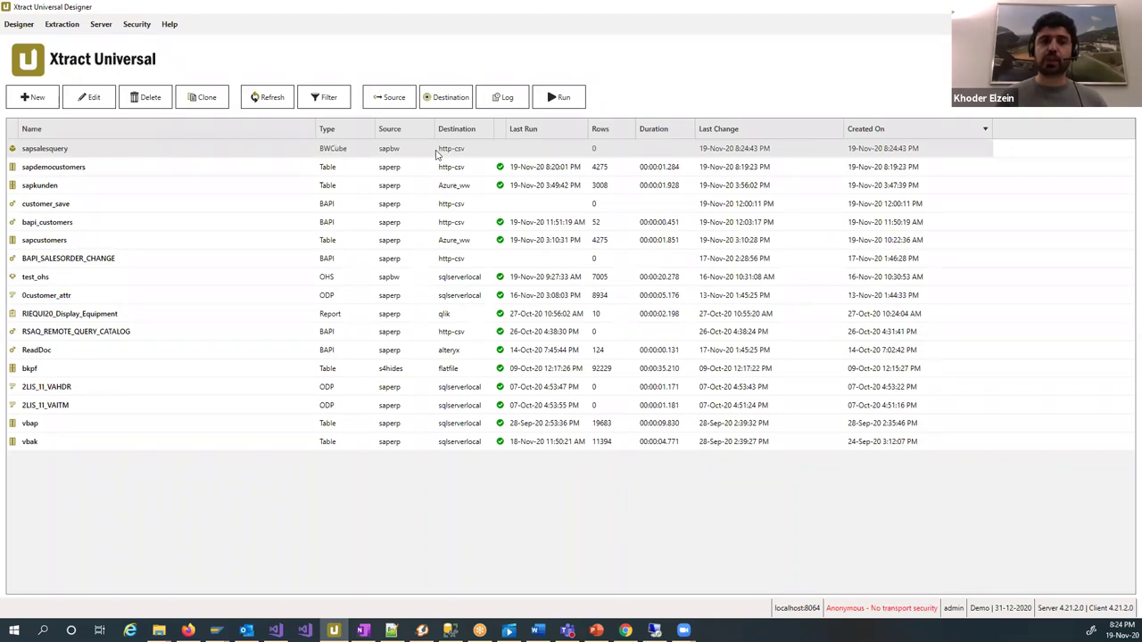
right_click(274, 150)
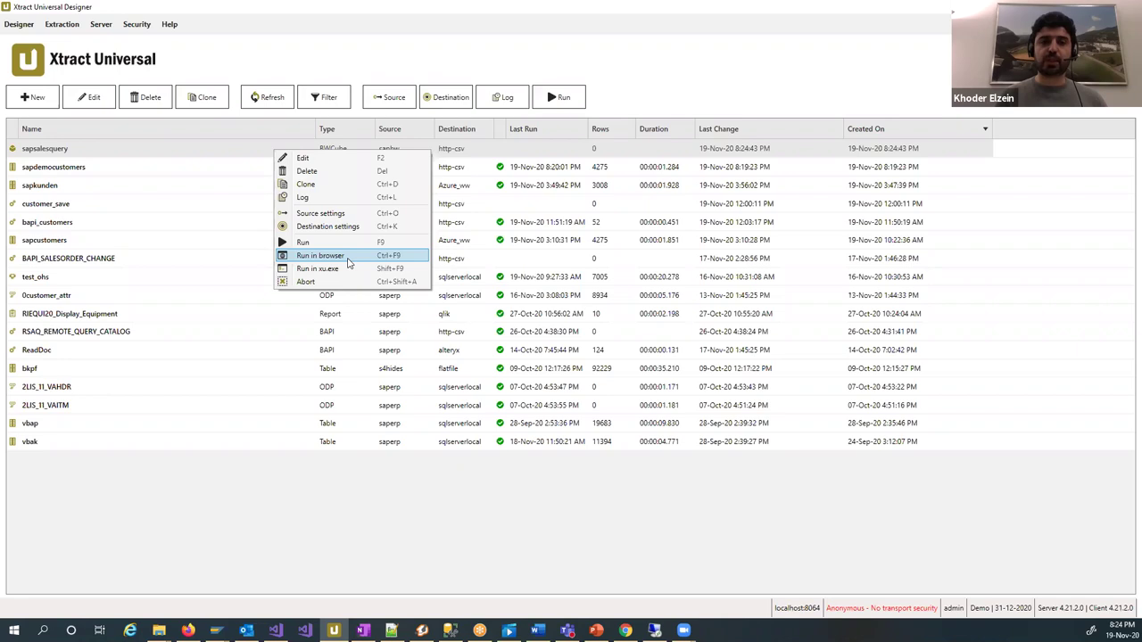
click(349, 260)
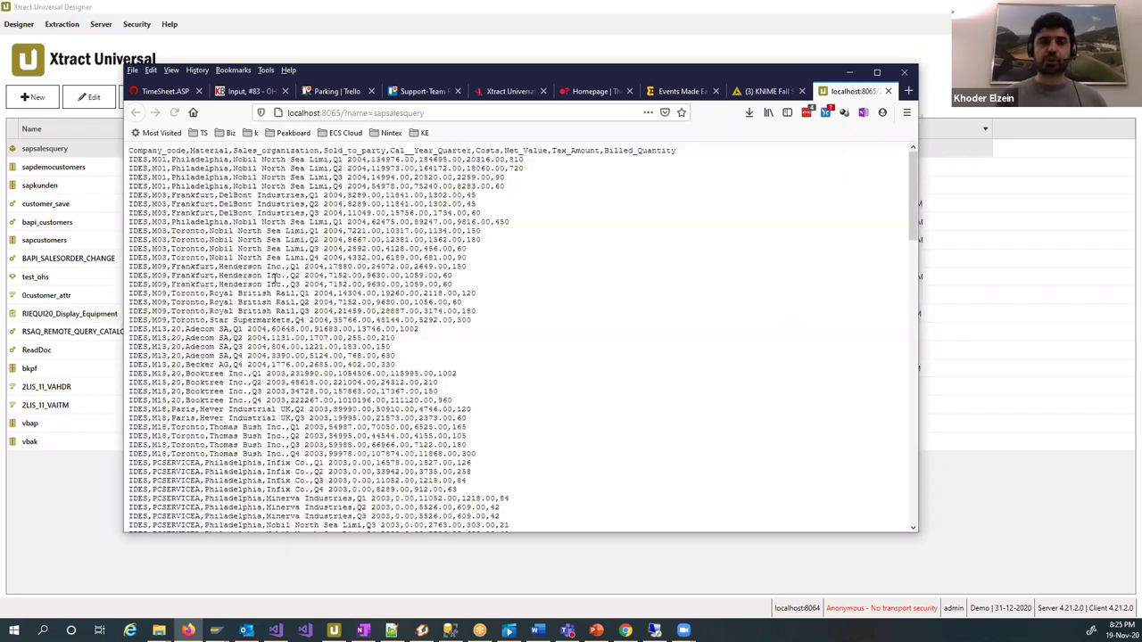
drag(142, 168, 425, 500)
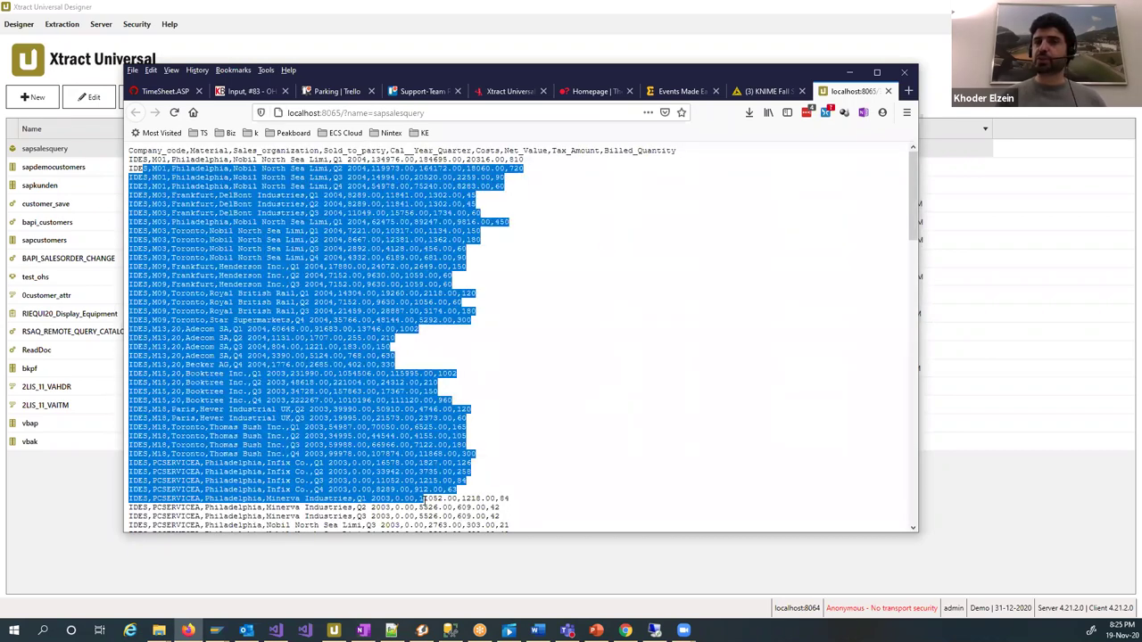
click(849, 71)
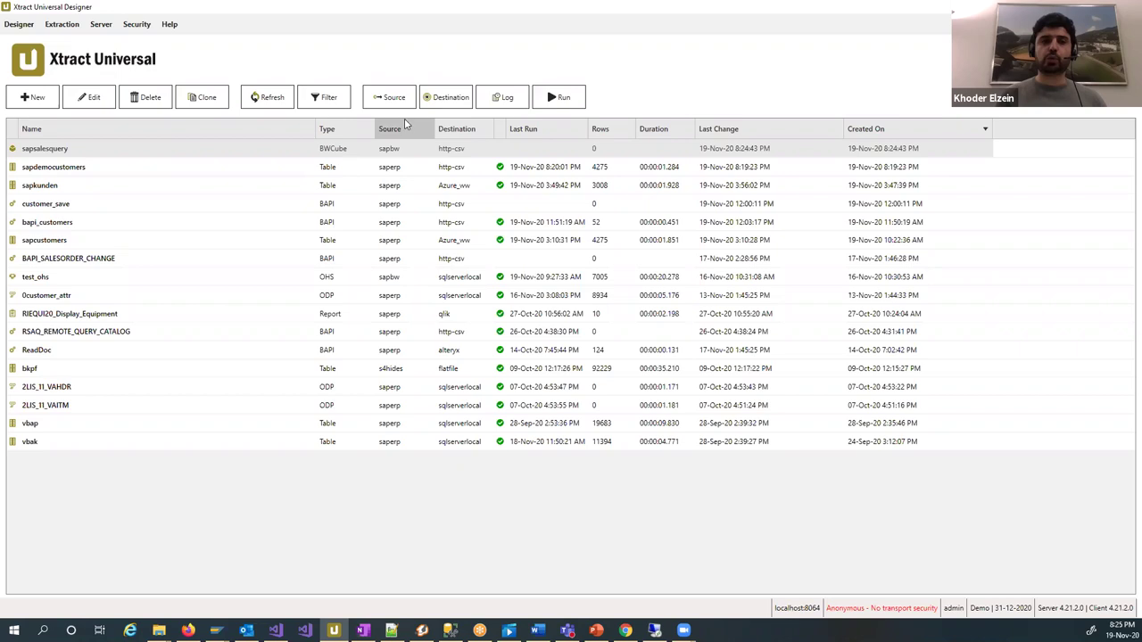
Refresh the extraction list and review the extraction log of sapsalesquery
click(279, 99)
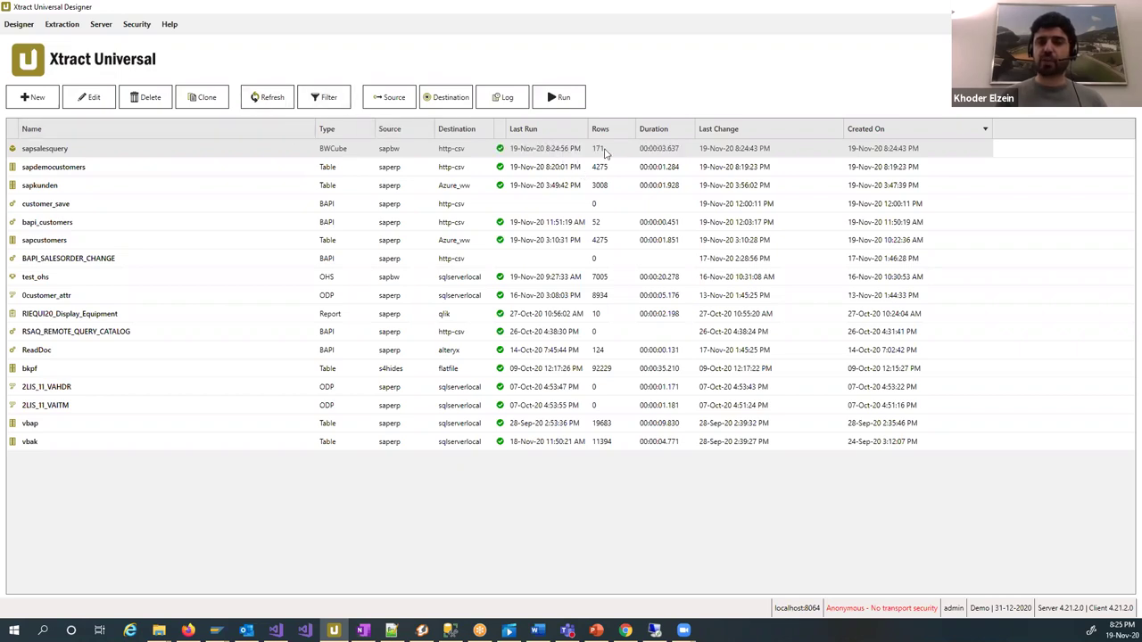
click(502, 97)
scroll(670, 277, down, 5)
scroll(678, 294, up, 5)
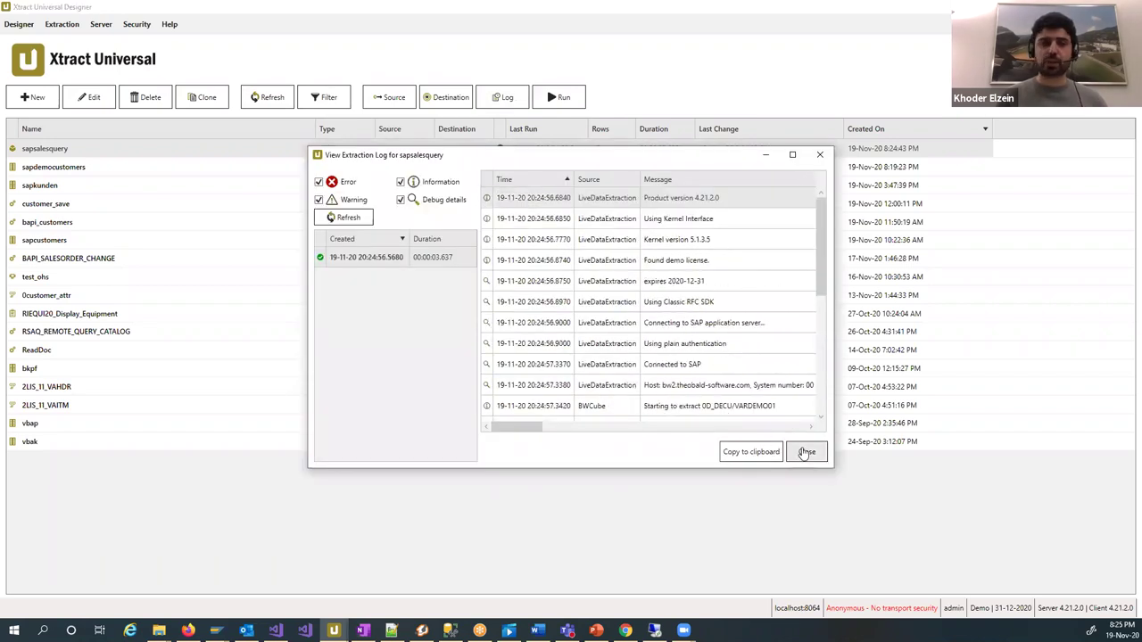
click(806, 452)
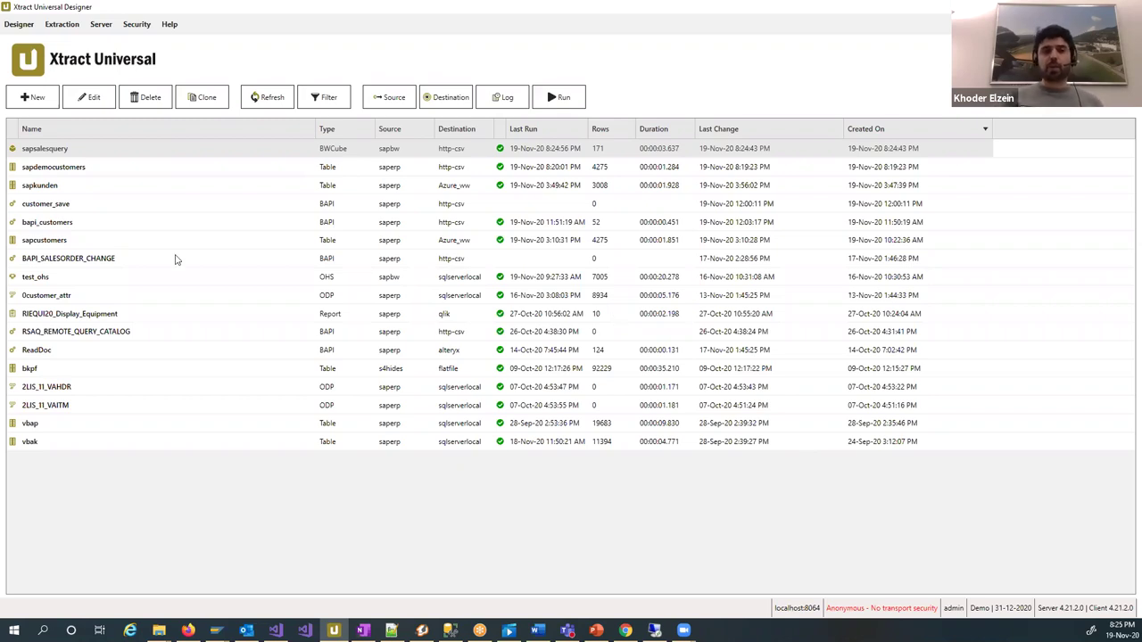
click(71, 169)
click(63, 151)
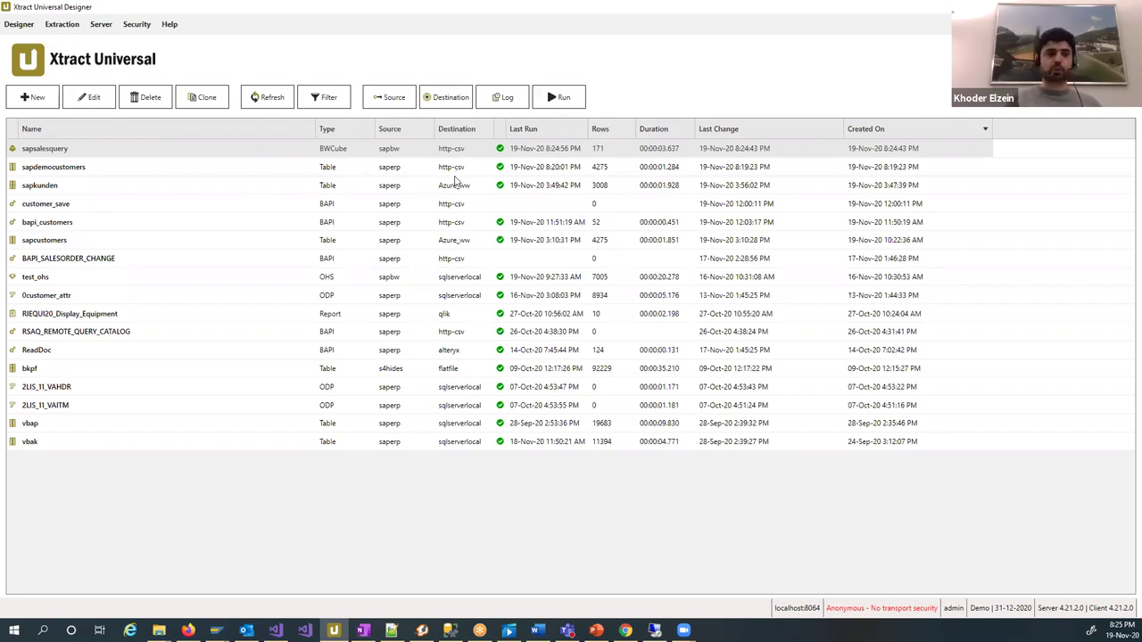
Switch to the PowerPoint presentation, start the slide show from the Demo slide and show the slide full screen instead of presenter view
click(596, 629)
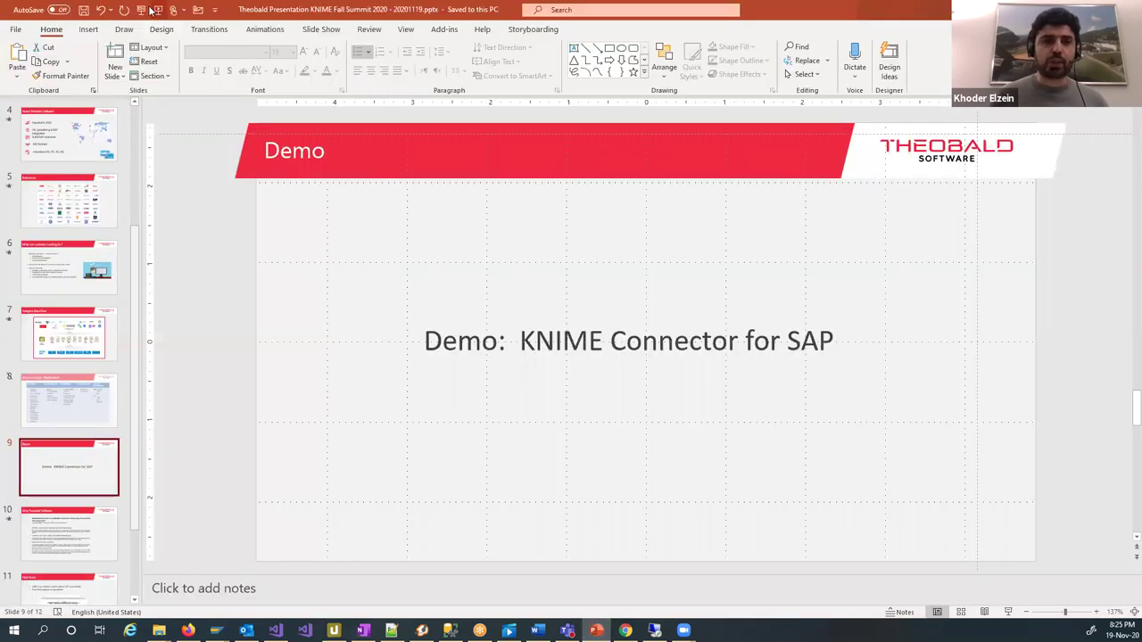
click(155, 11)
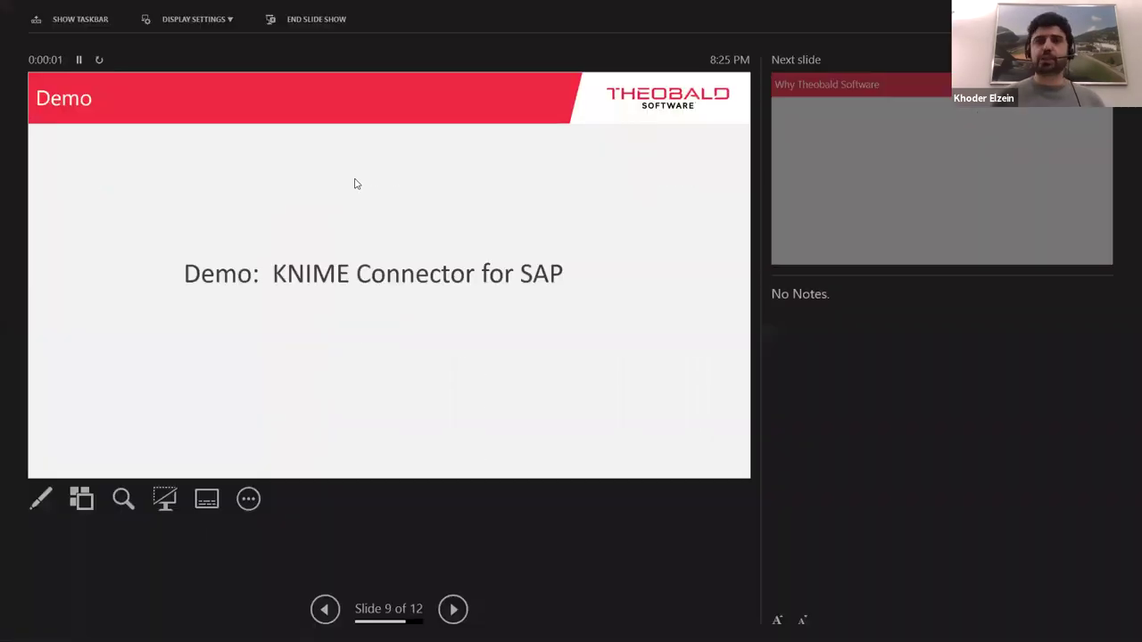
click(198, 18)
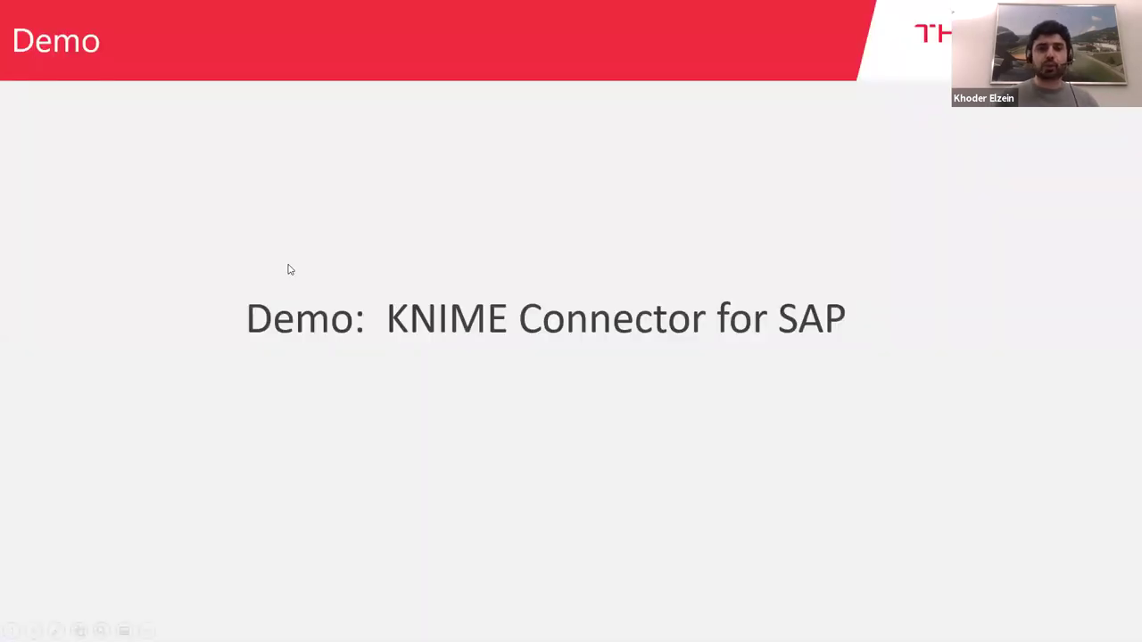
click(288, 269)
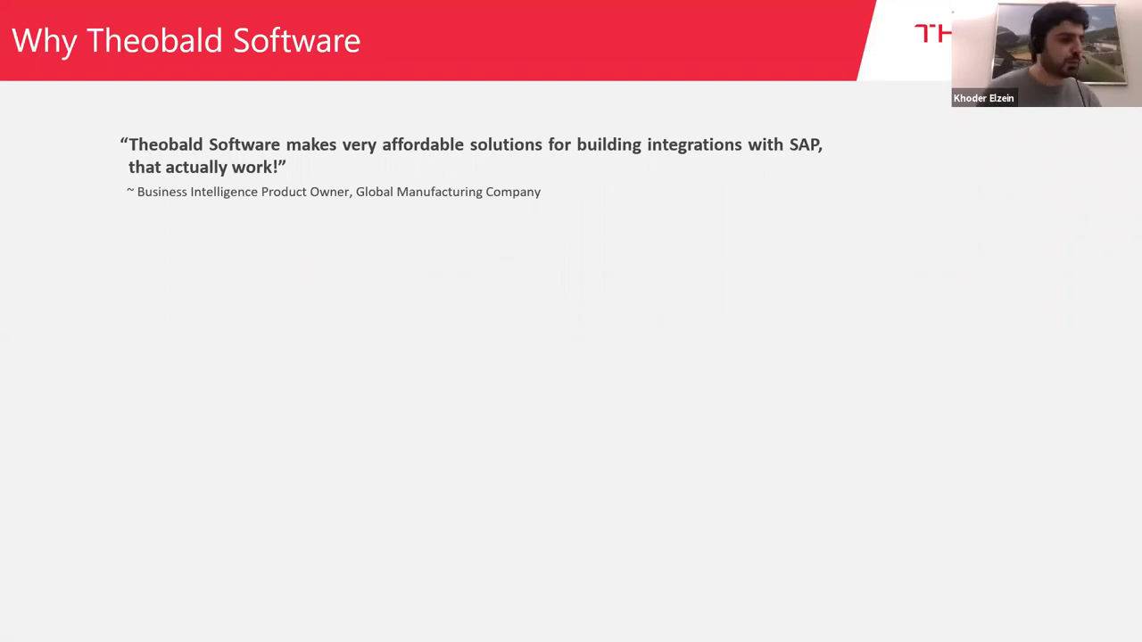
key(Right)
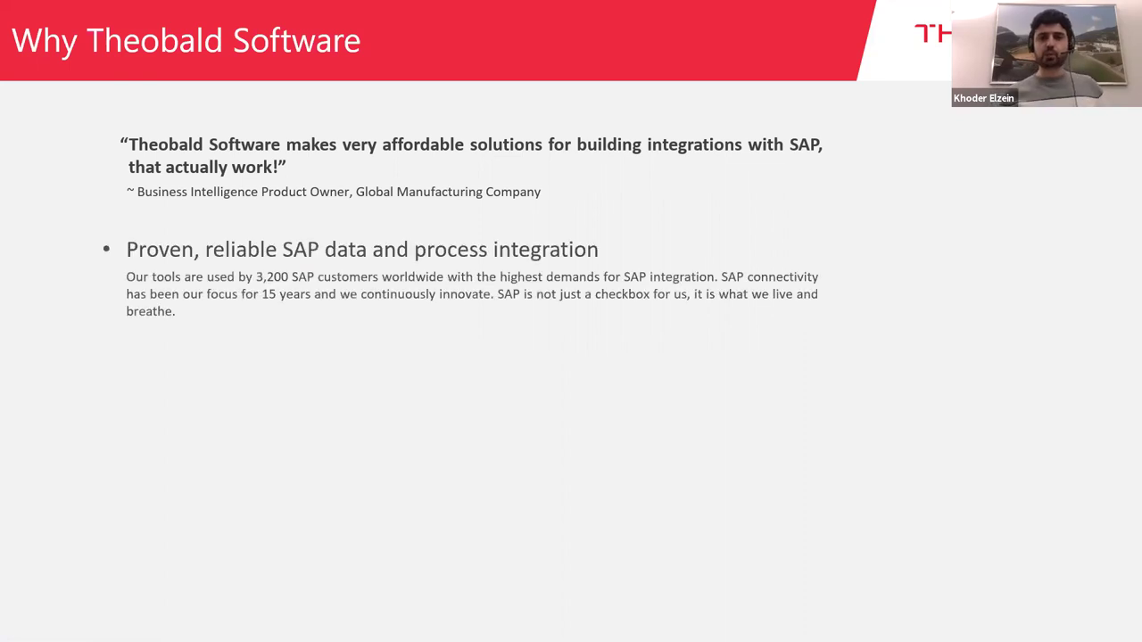
key(Right)
key(Right)
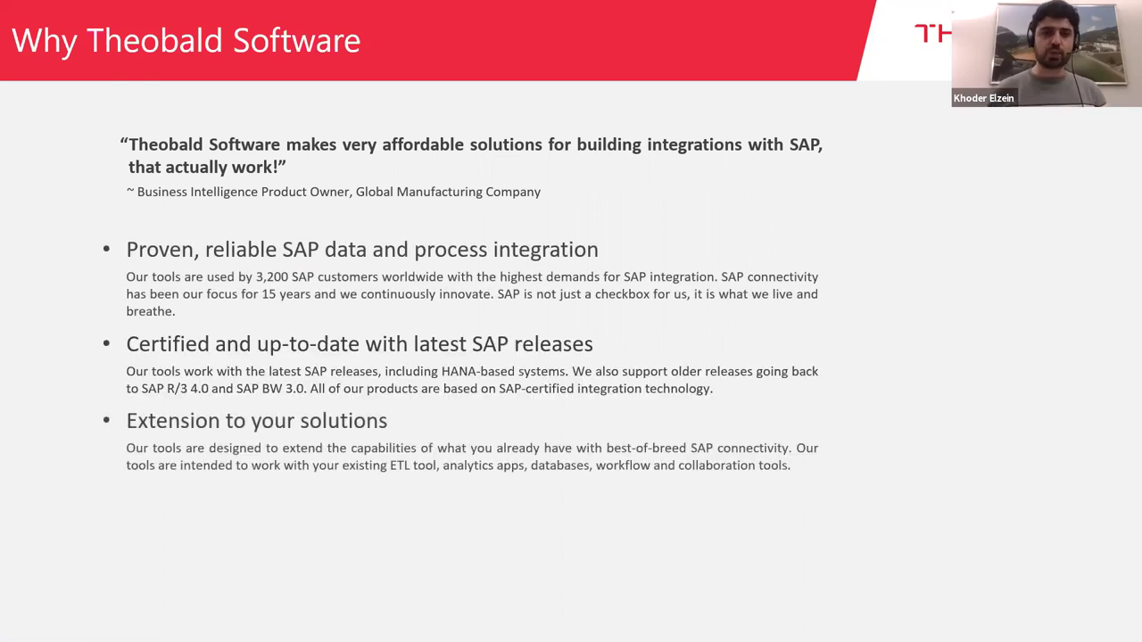